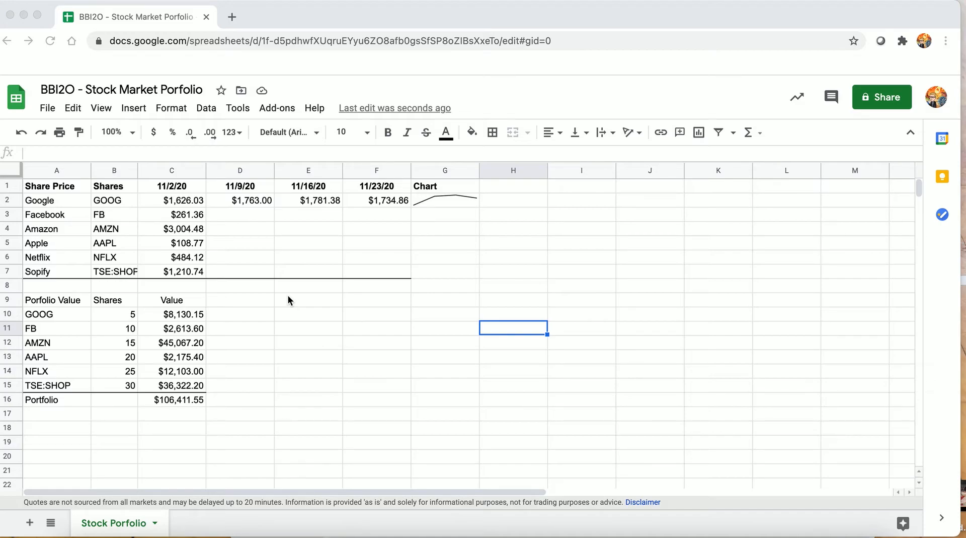
# Step: Widen column B so its longest ticker symbol fits
pyautogui.click(137, 170)
pyautogui.moveTo(138, 170); pyautogui.dragTo(147, 170)
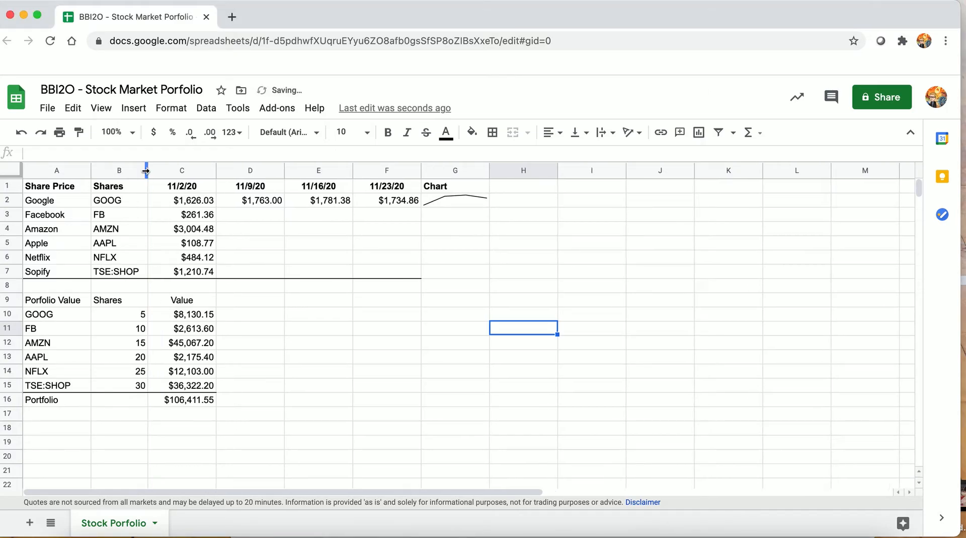
# Step: Apply the M/d/yy date format to the date headers in C1:F1
pyautogui.moveTo(182, 188); pyautogui.dragTo(360, 186)
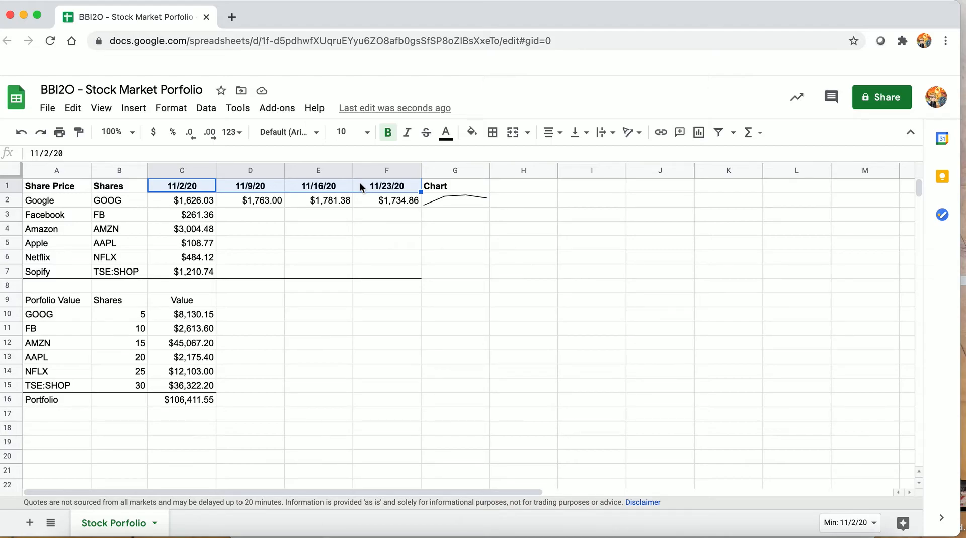
pyautogui.click(162, 115)
pyautogui.moveTo(231, 174)
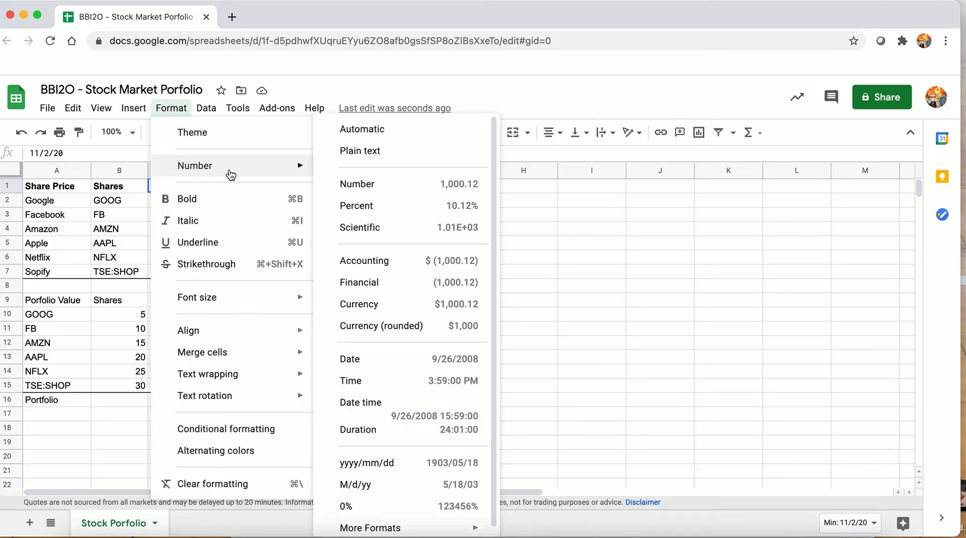
pyautogui.click(369, 483)
pyautogui.click(330, 398)
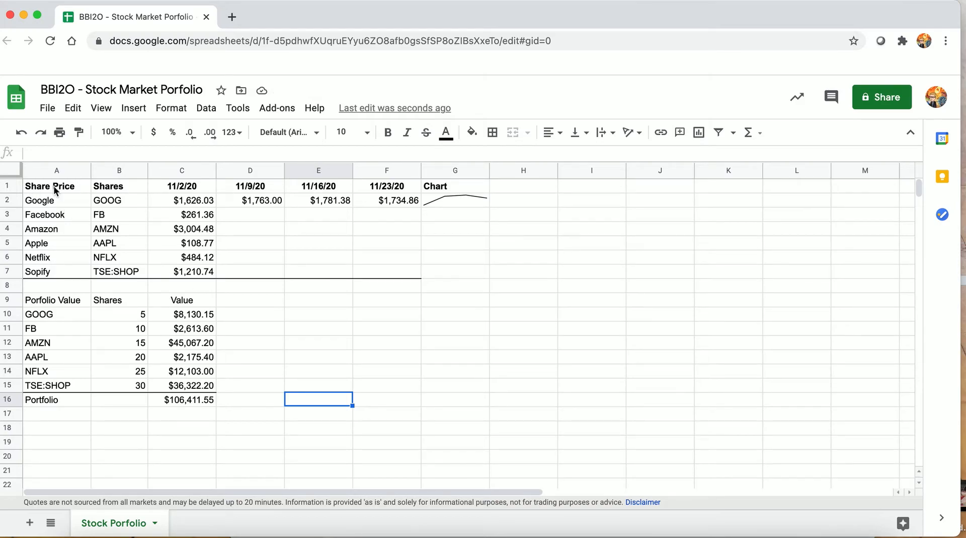
# Step: Change the header in cell B1 to "Symbol"
pyautogui.click(102, 190)
pyautogui.write('Symbol')
pyautogui.press('Return')
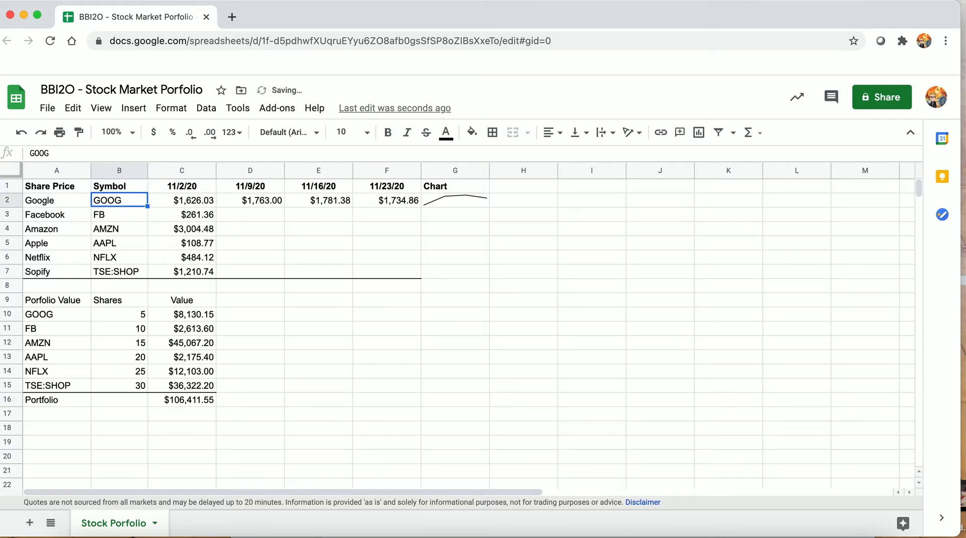
# Step: Make the portfolio table's header row, A9:C9, bold
pyautogui.click(198, 303)
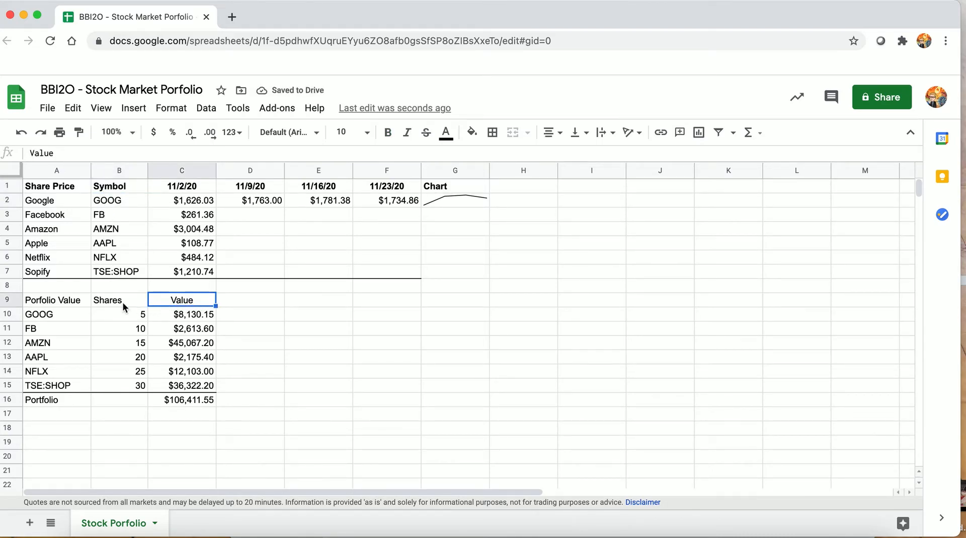
pyautogui.moveTo(49, 300); pyautogui.dragTo(176, 302)
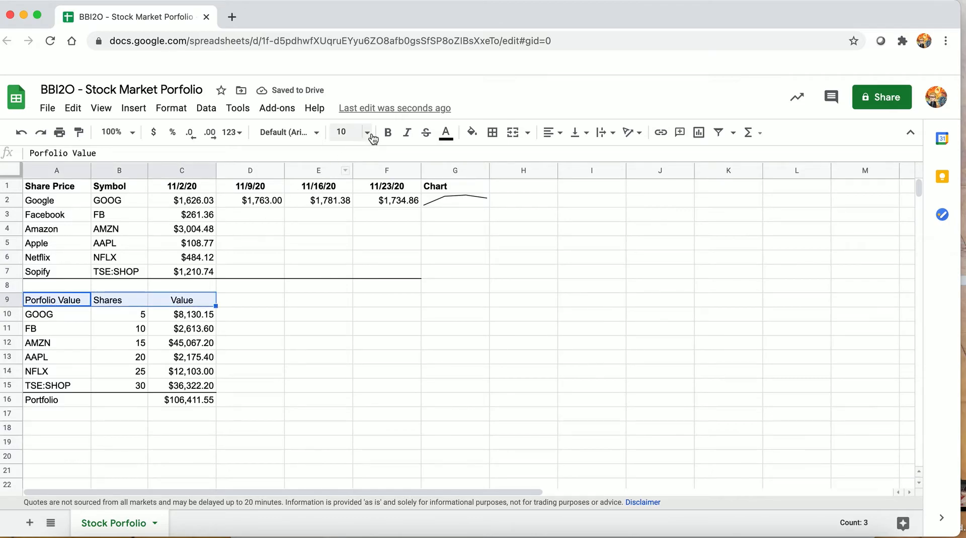
pyautogui.click(389, 134)
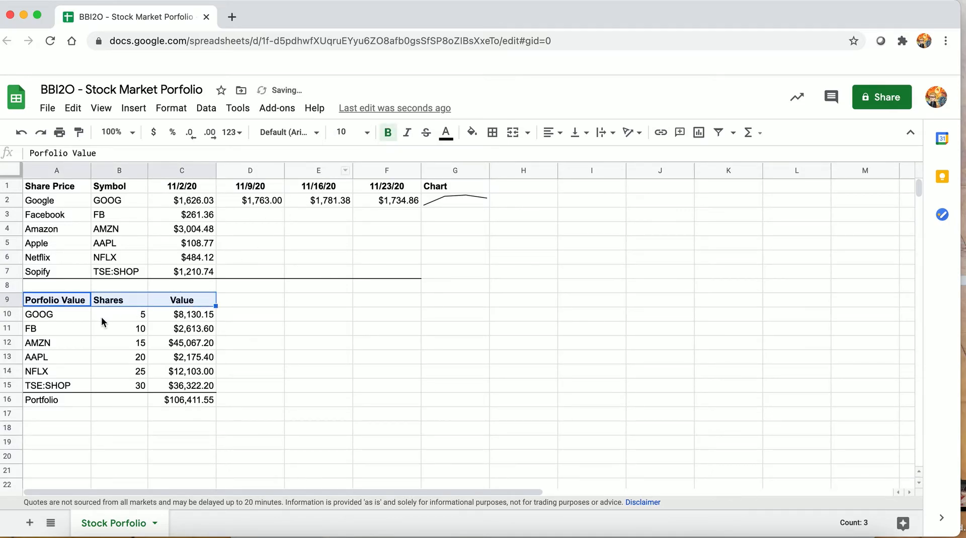
pyautogui.click(100, 326)
pyautogui.click(87, 302)
pyautogui.click(111, 191)
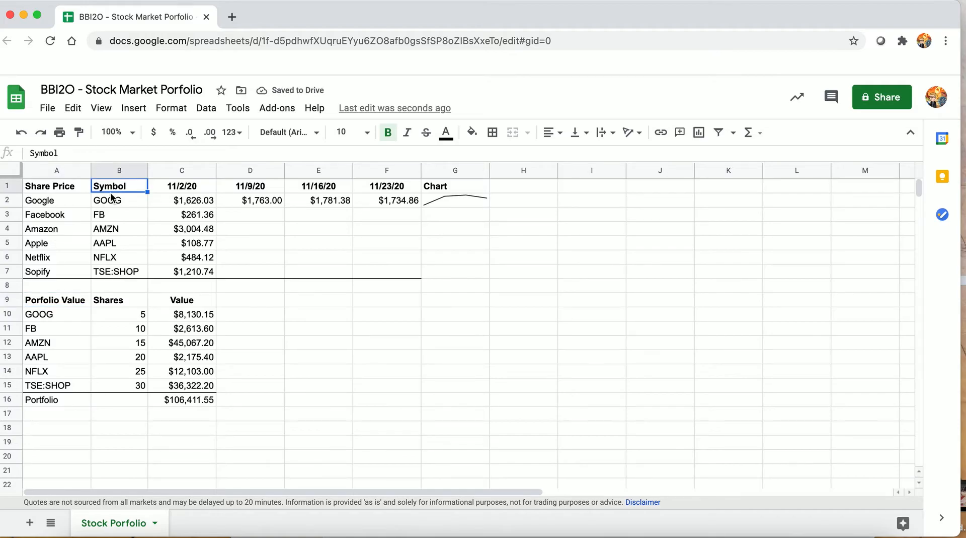
pyautogui.click(107, 201)
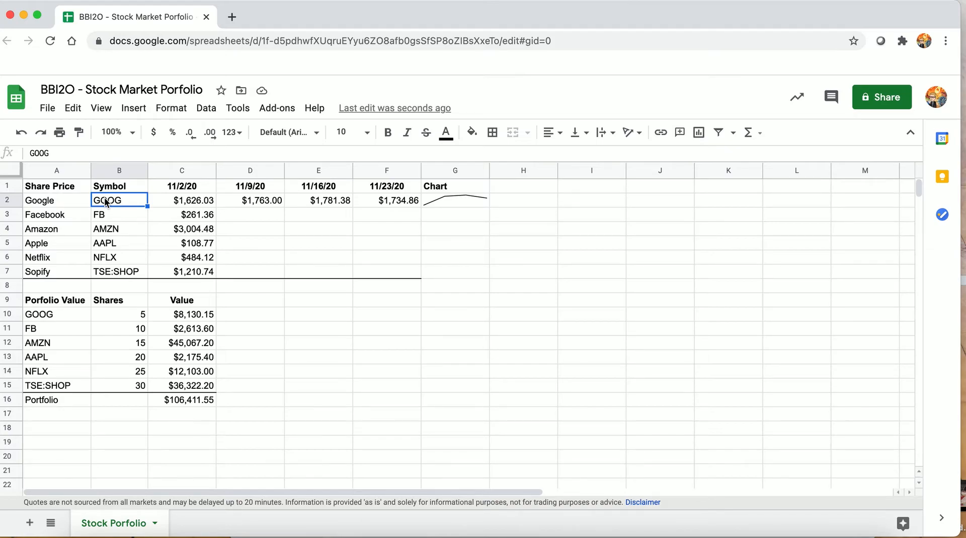
# Step: Correct the company name in cell A7 to "Shopify"
pyautogui.click(73, 276)
pyautogui.click(46, 154)
pyautogui.click(34, 153)
pyautogui.write('h')
pyautogui.press('Return')
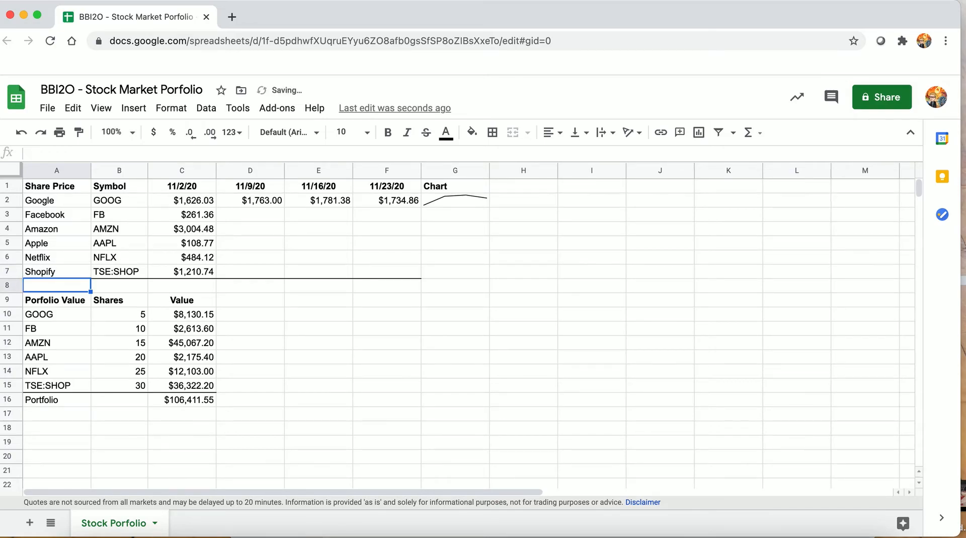
# Step: Search the web for "shopify stock" in a new browser tab and check its exchange symbol against cell B7 of the spreadsheet
pyautogui.click(232, 17)
pyautogui.write('shopify')
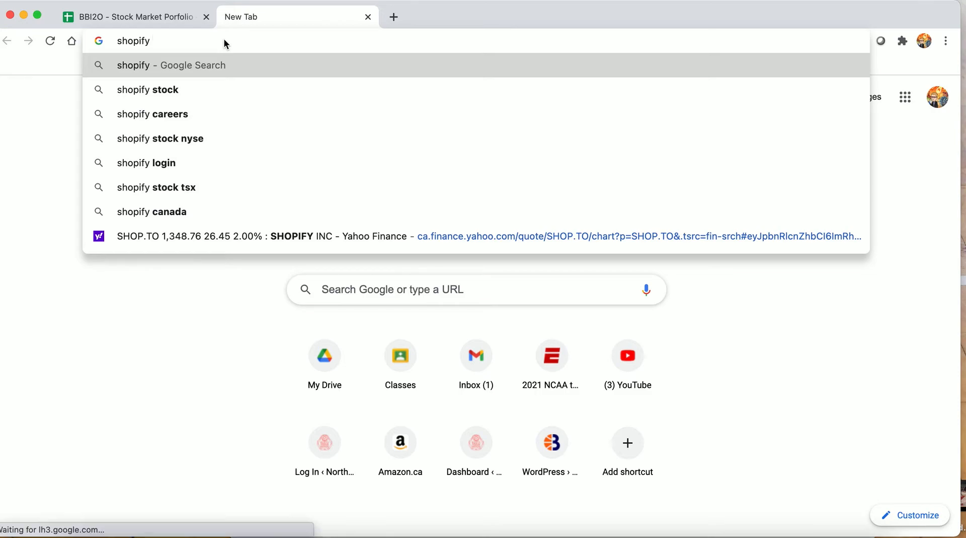
pyautogui.write(' sto')
pyautogui.press('Return')
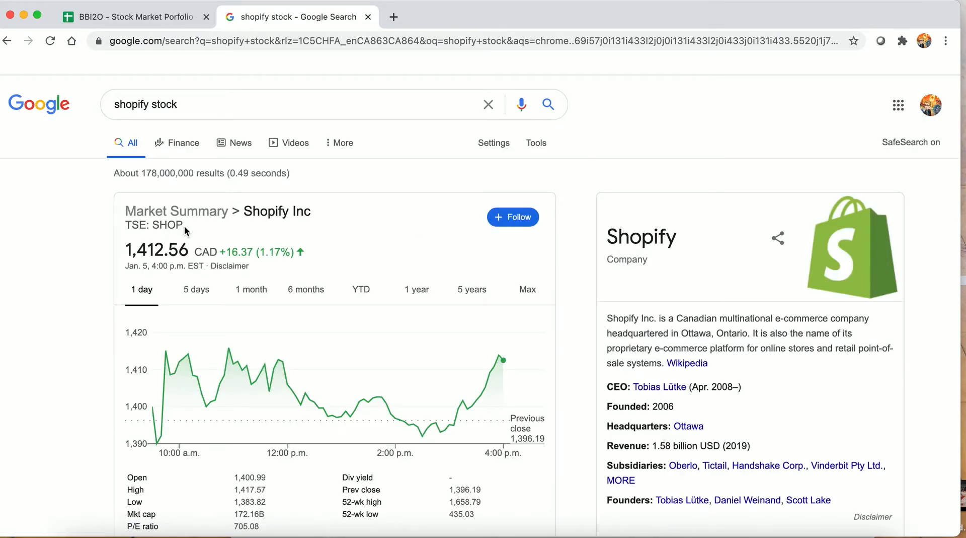
pyautogui.moveTo(183, 225); pyautogui.dragTo(127, 225)
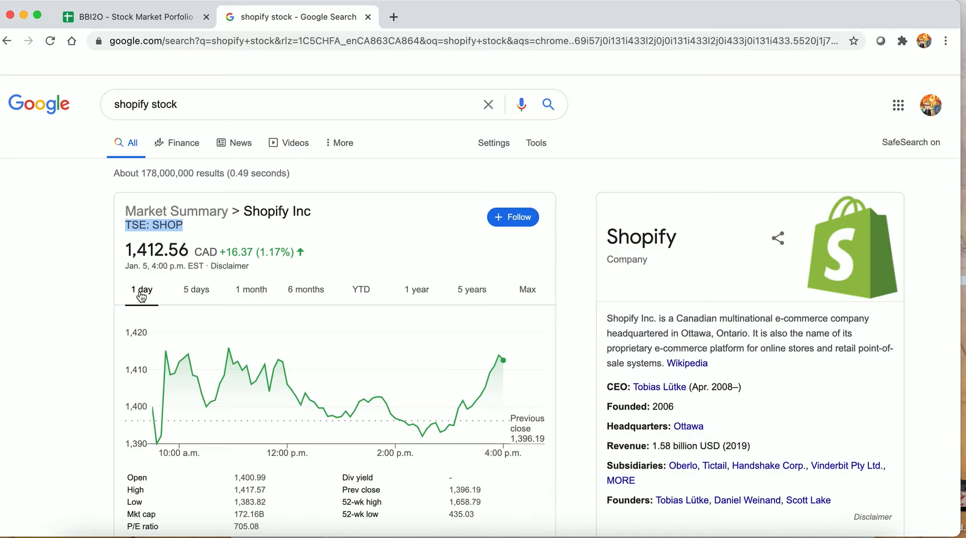
pyautogui.click(149, 17)
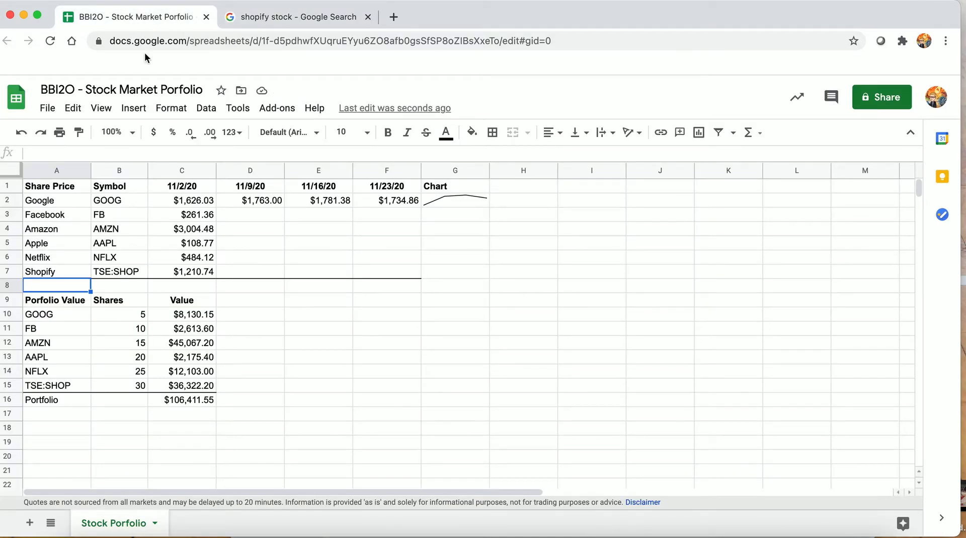
pyautogui.click(130, 271)
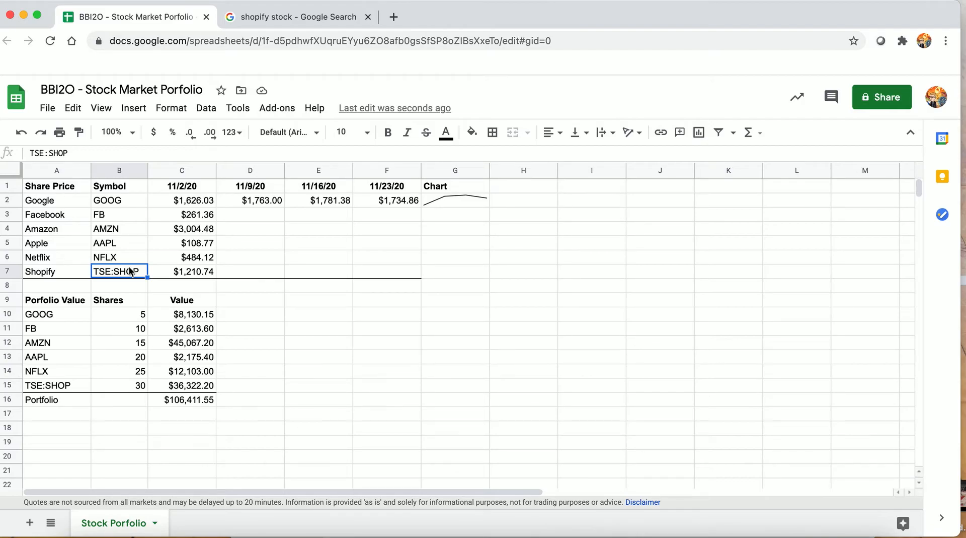
# Step: Enter the formula =GOOGLEFINANCE("FB","price") in cell F10
pyautogui.click(382, 317)
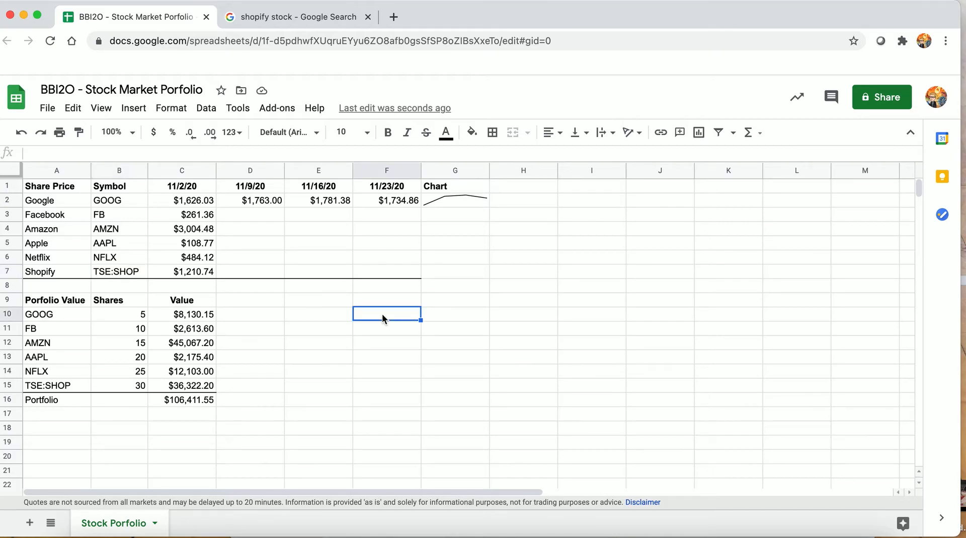
pyautogui.write('=')
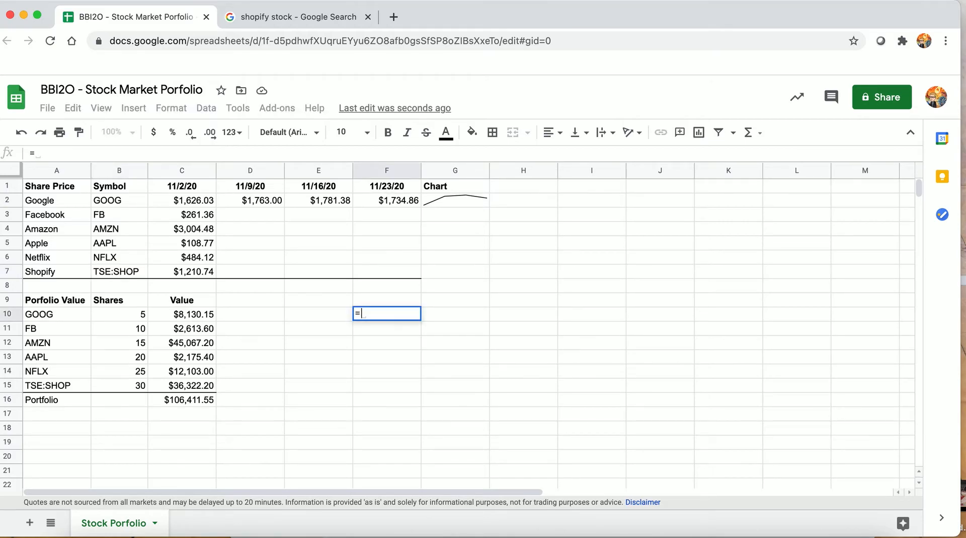
pyautogui.write('GOOGLE')
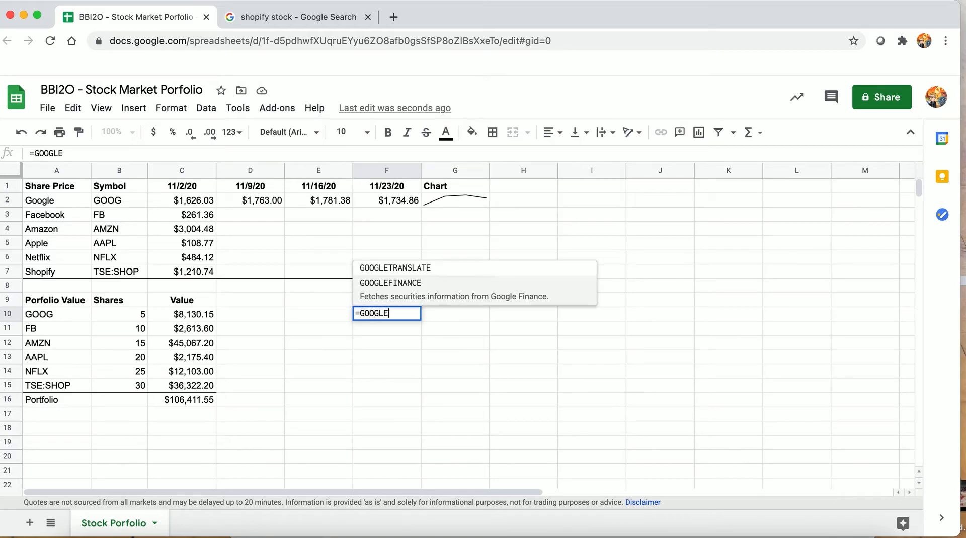
pyautogui.write('FINANCE')
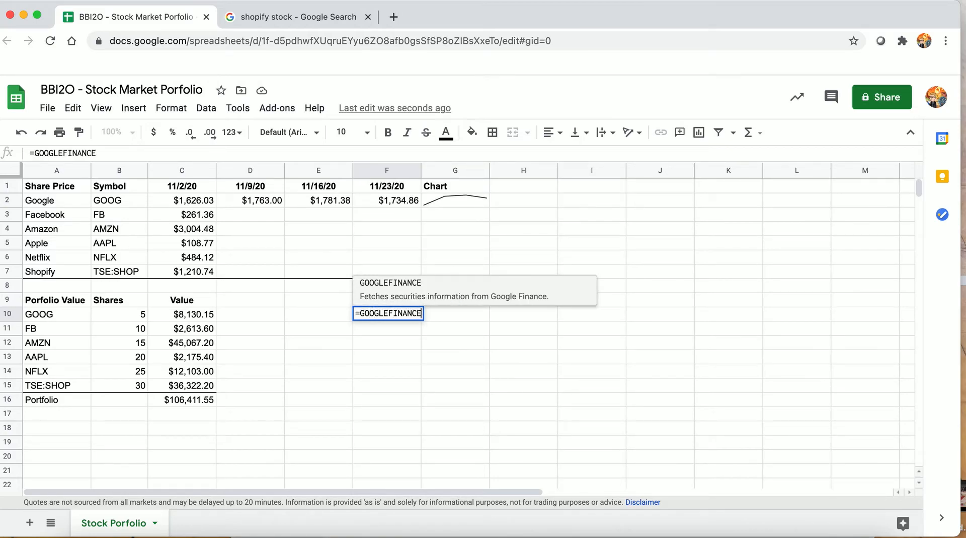
pyautogui.write('(')
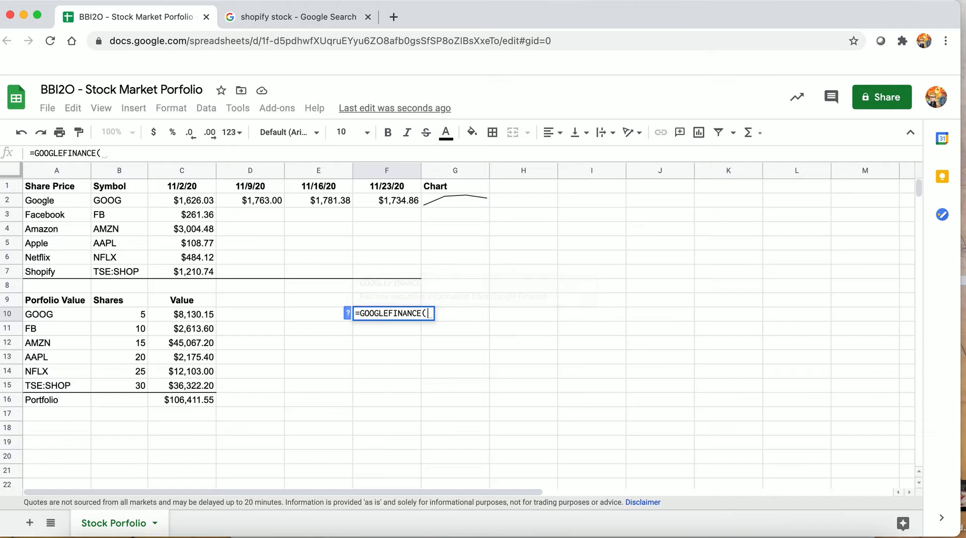
pyautogui.write('"')
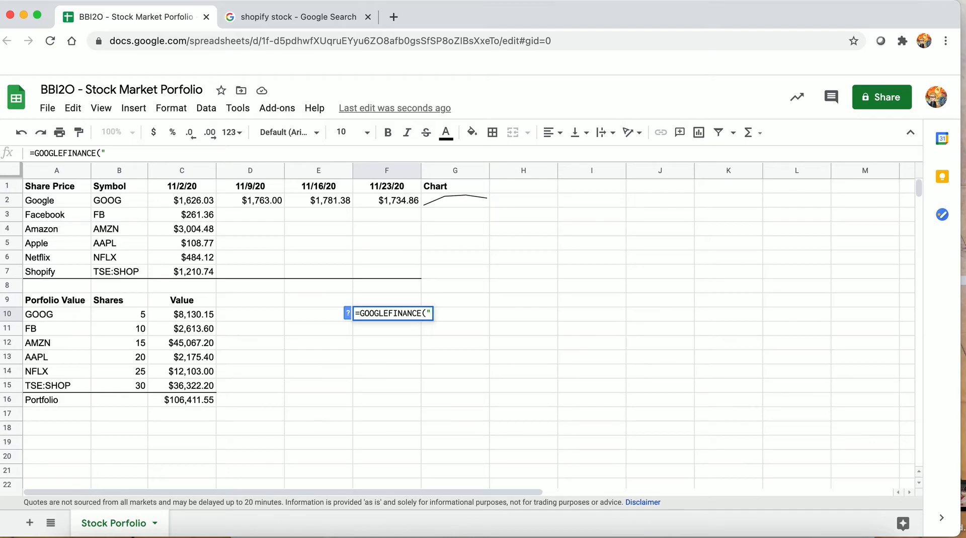
pyautogui.write('FB",')
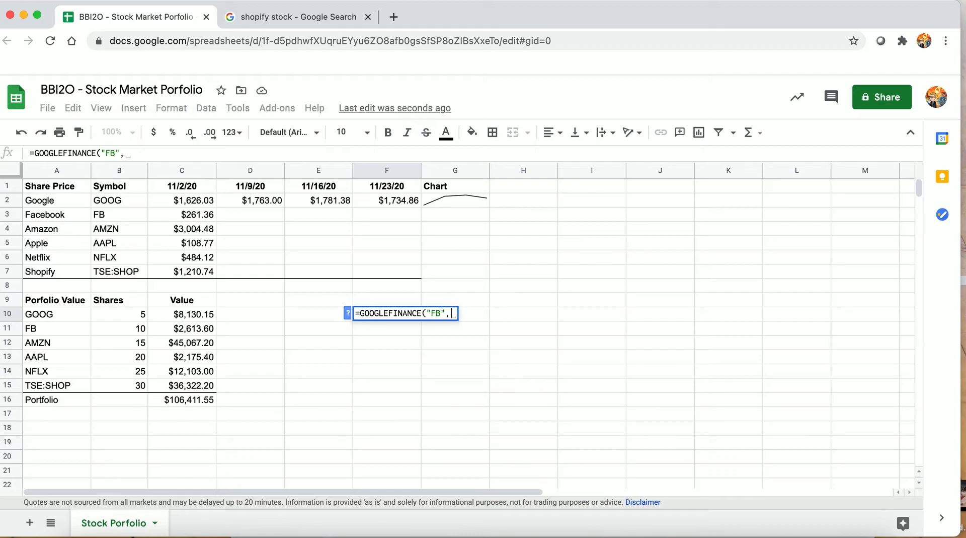
pyautogui.write('"price"')
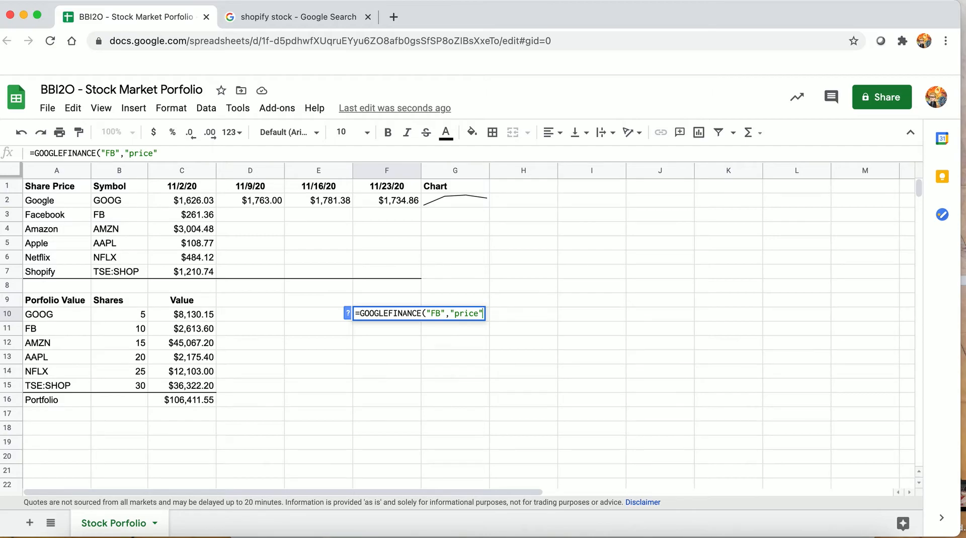
pyautogui.write(',')
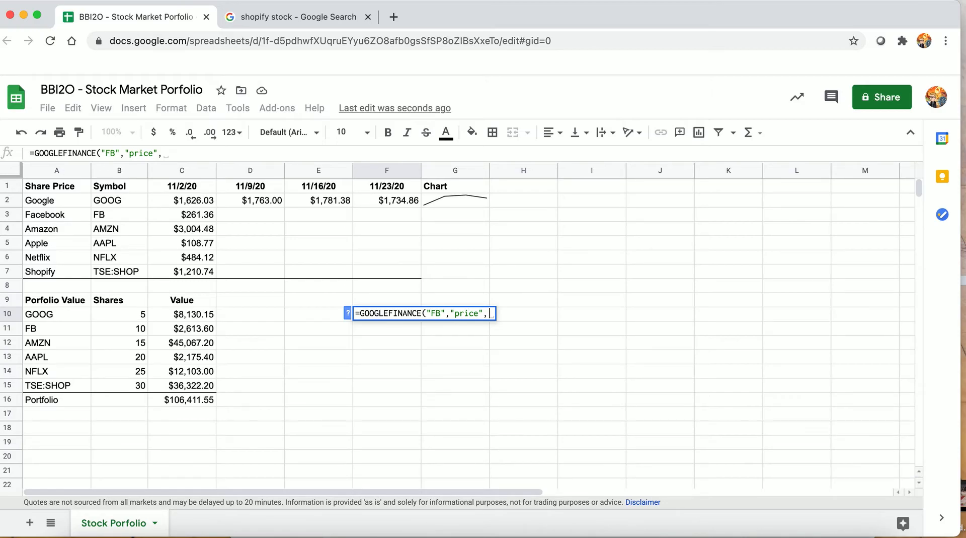
pyautogui.press('BackSpace')
pyautogui.write(')')
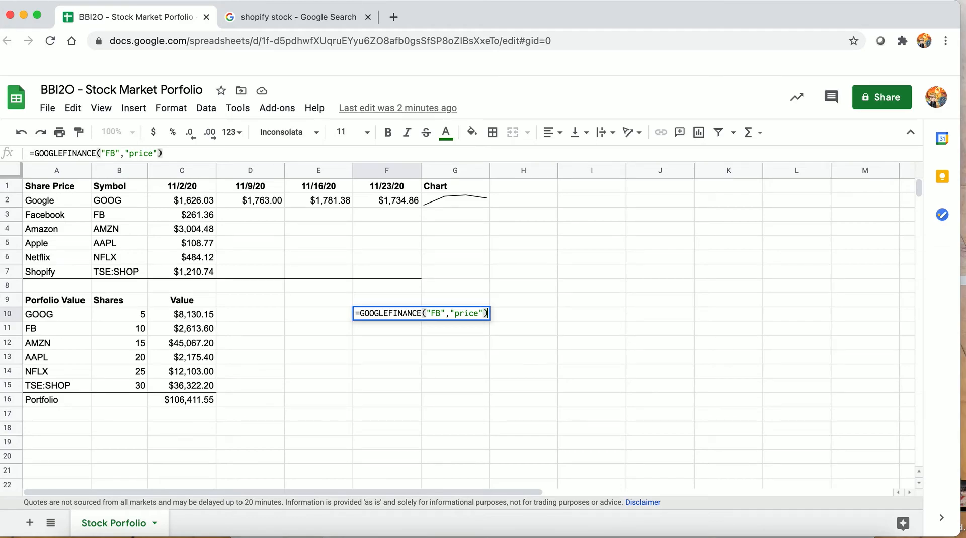
pyautogui.press('Return')
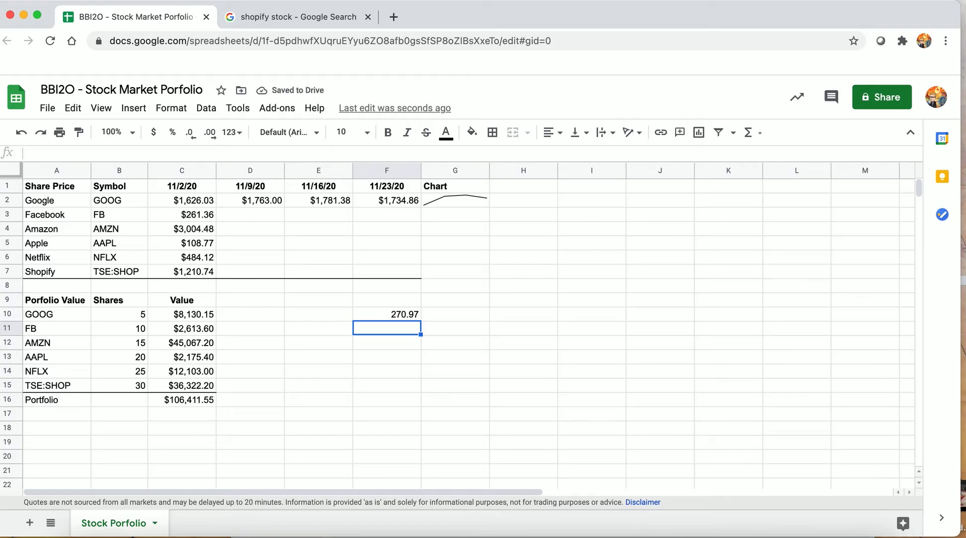
pyautogui.press('Up')
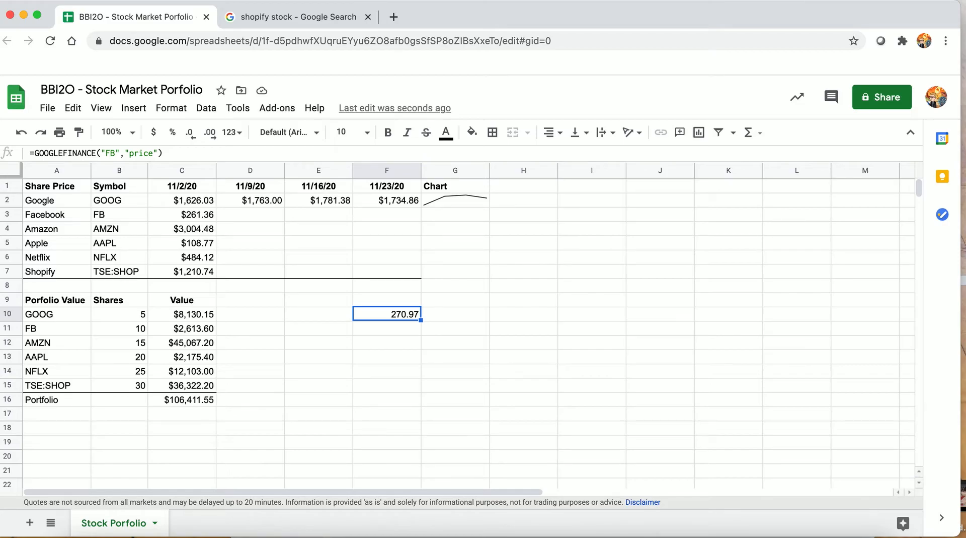
# Step: Enter the ticker symbols FB in cell E10 and AAPL in cell E11
pyautogui.click(318, 314)
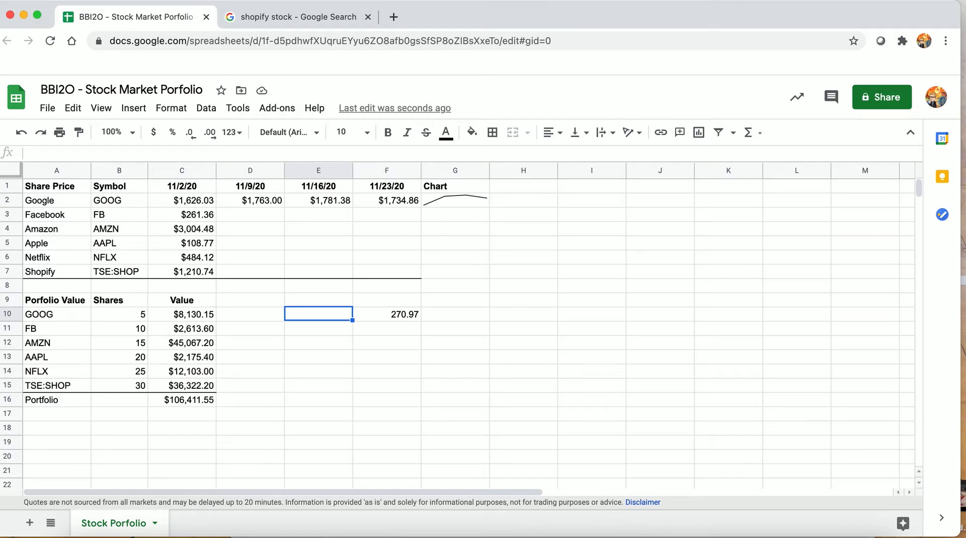
pyautogui.write('FB')
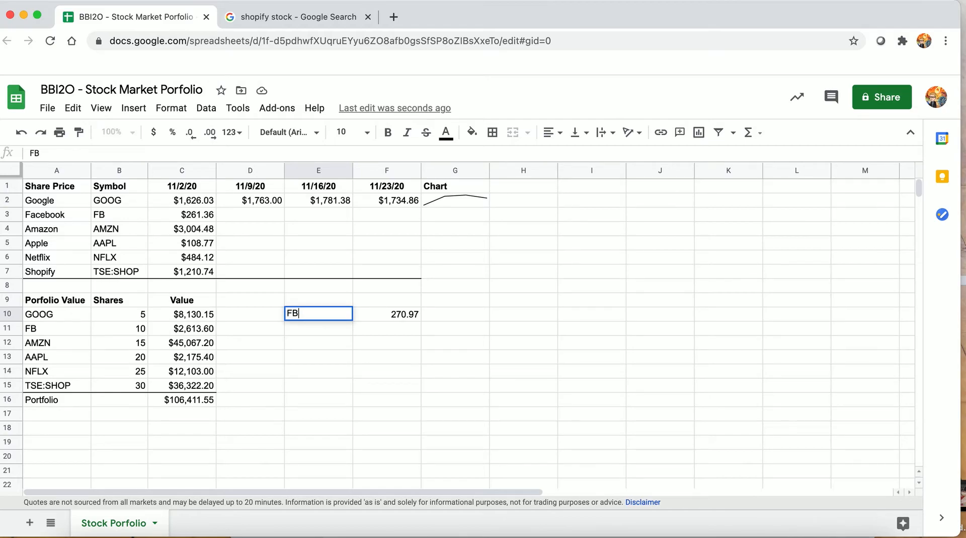
pyautogui.press('Return')
pyautogui.write('AAPL')
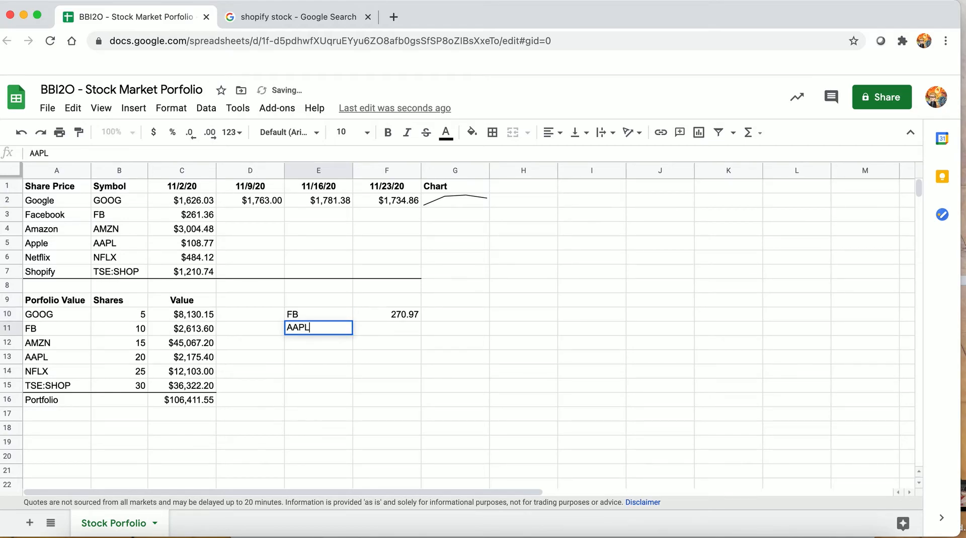
pyautogui.press('Up')
# Step: Replace the "FB" ticker text in cell F10's GOOGLEFINANCE formula with a reference to cell E10
pyautogui.press('Right')
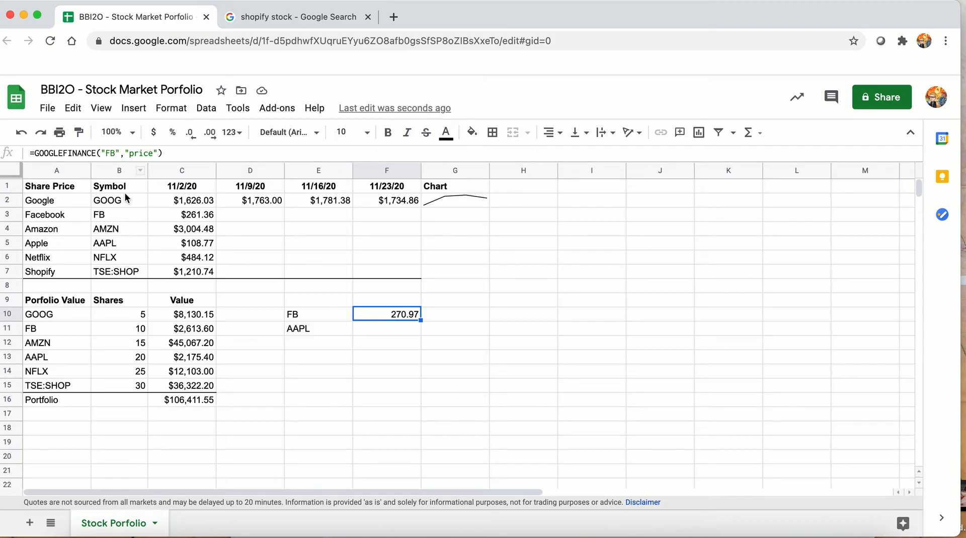
pyautogui.click(153, 201)
pyautogui.click(388, 314)
pyautogui.click(119, 153)
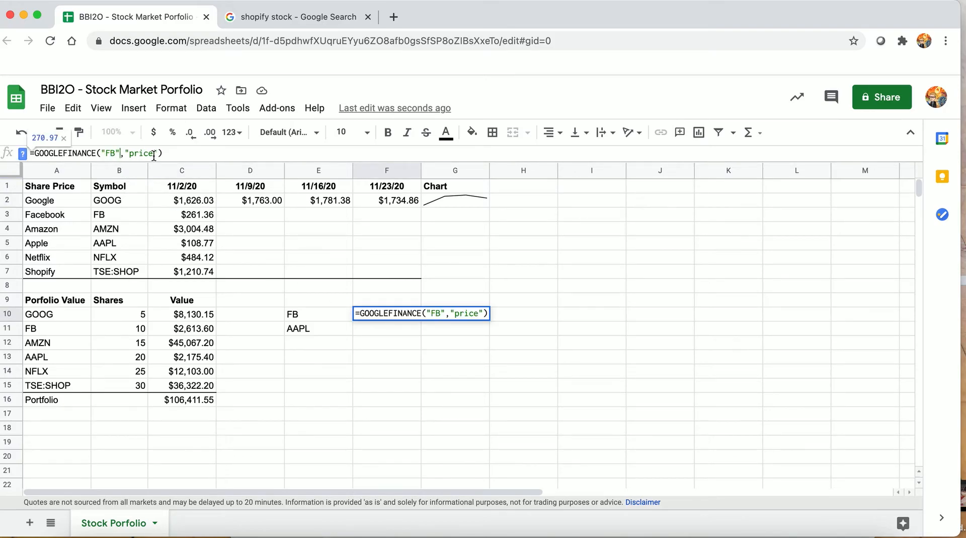
pyautogui.press('BackSpace')
pyautogui.press('BackSpace')
pyautogui.press('BackSpace')
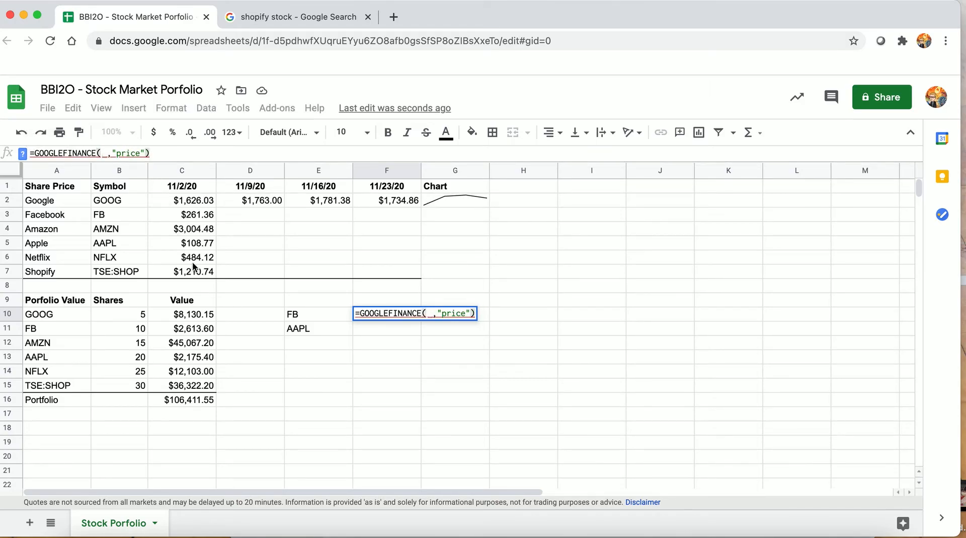
pyautogui.click(317, 321)
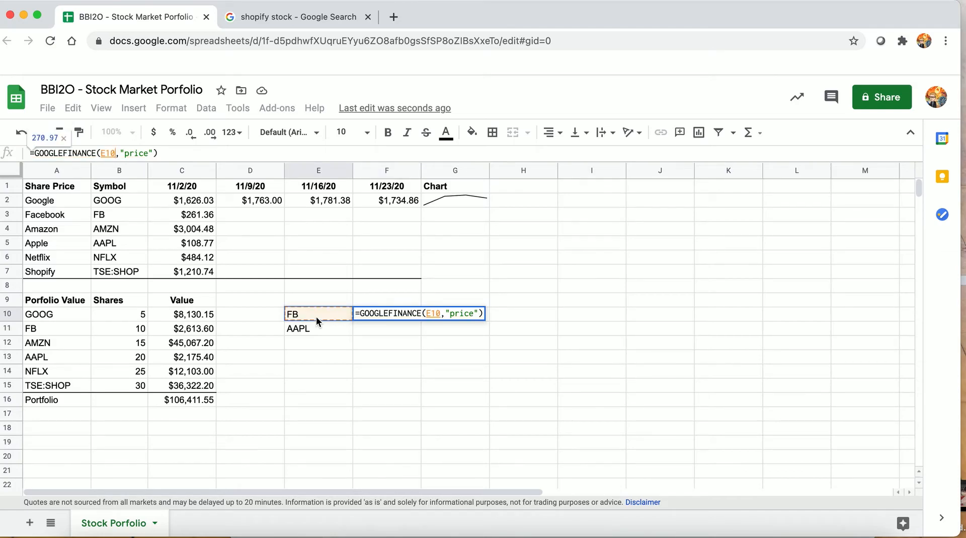
pyautogui.press('Return')
pyautogui.press('Up')
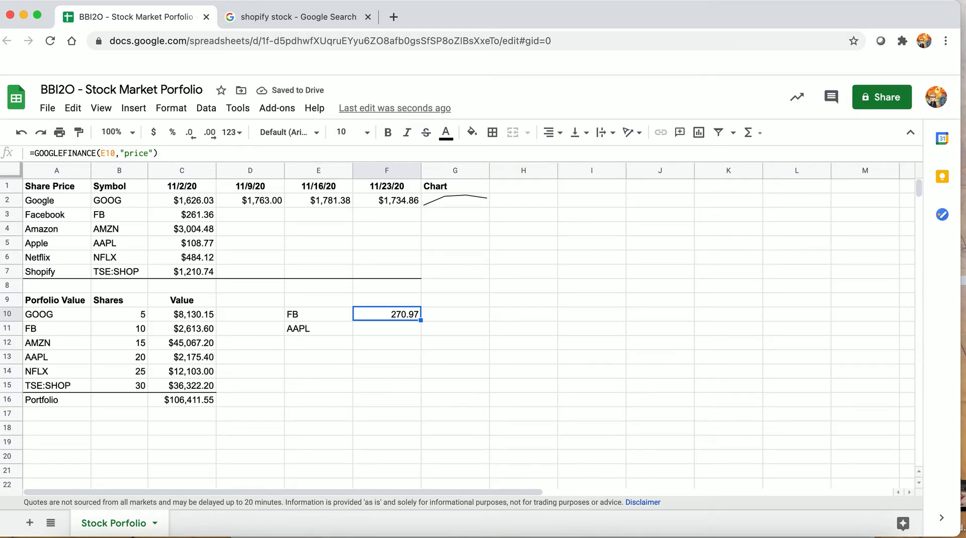
# Step: Copy the GOOGLEFINANCE formula from cell F10 down into cell F11
pyautogui.press('super+c')
pyautogui.press('Down')
pyautogui.press('super+v')
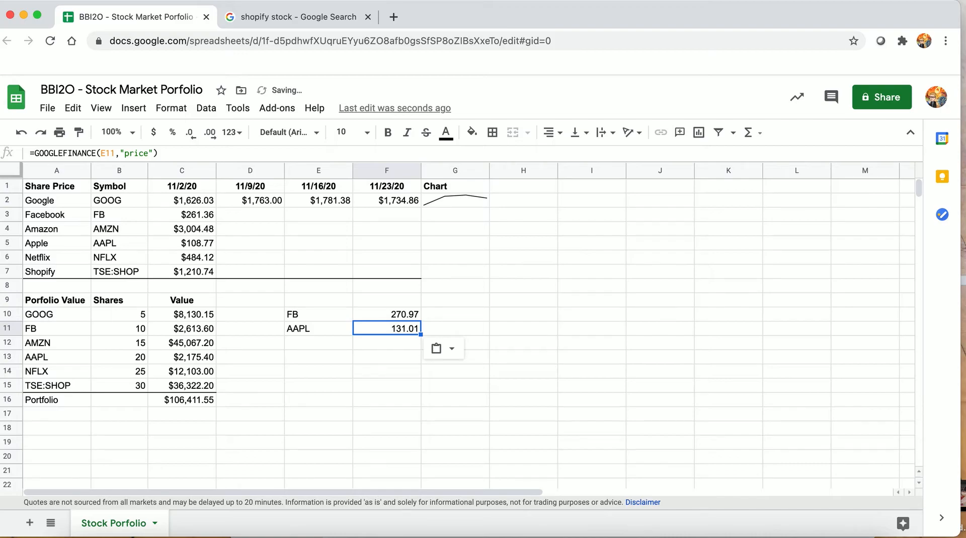
pyautogui.press('Down')
pyautogui.press('Down')
pyautogui.press('Up')
pyautogui.press('Up')
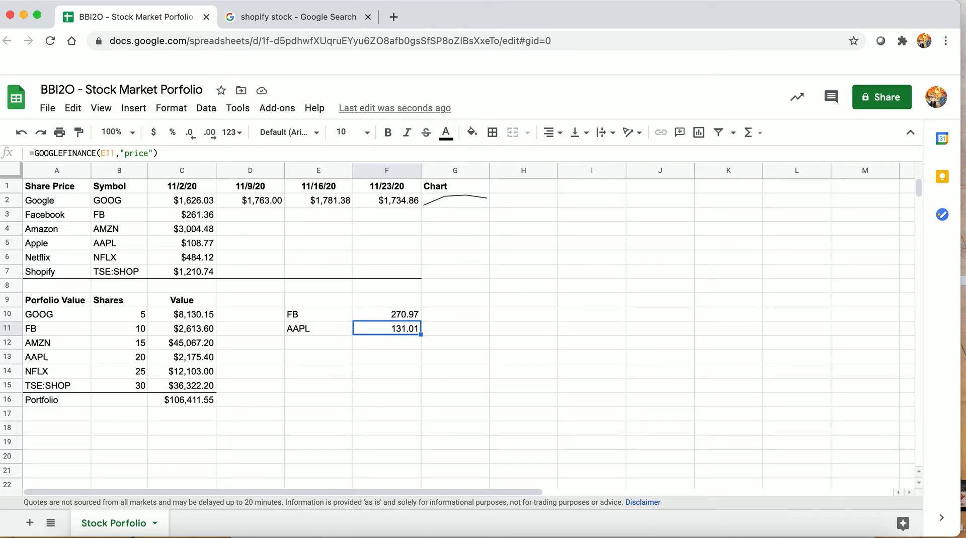
# Step: Clear the trial ticker symbols and price formulas from cells E10:F11
pyautogui.press('BackSpace')
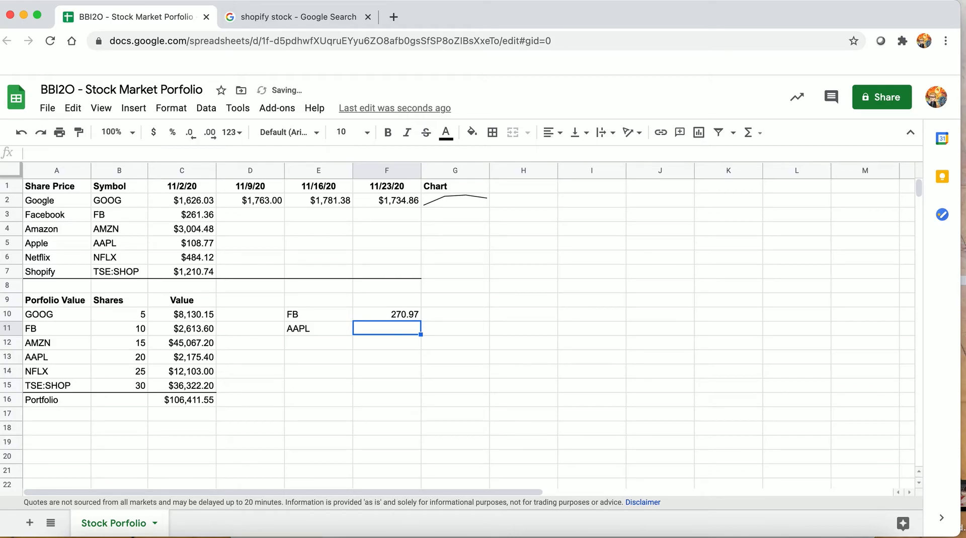
pyautogui.press('Up')
pyautogui.press('BackSpace')
pyautogui.press('Left')
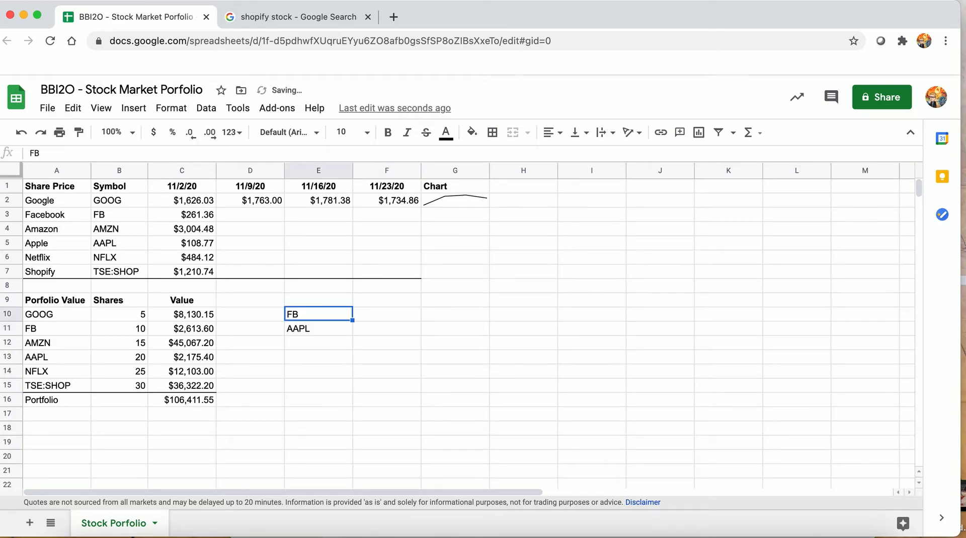
pyautogui.press('BackSpace')
pyautogui.press('Down')
pyautogui.press('BackSpace')
pyautogui.press('Right')
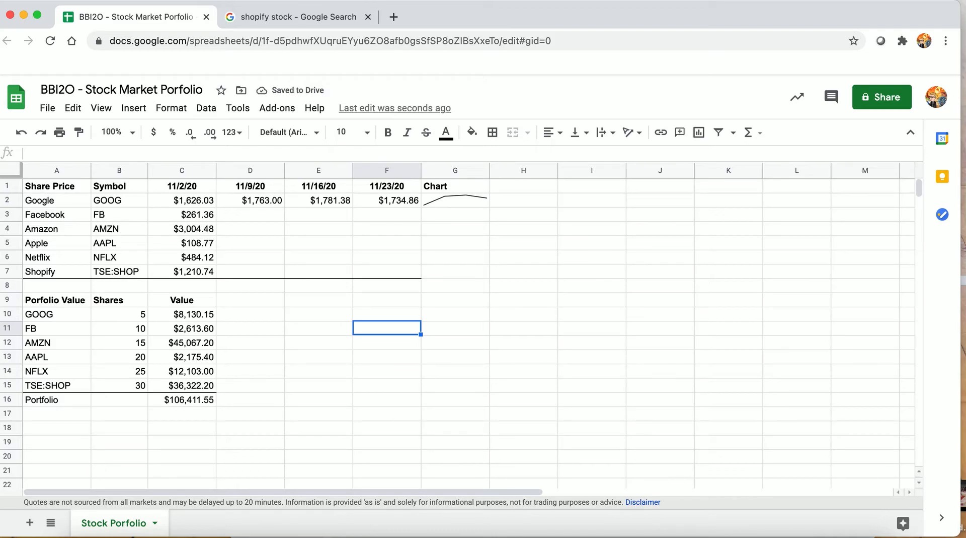
# Step: Enter the formula =GOOGLEFINANCE("FB","price","DATE(2020,12,18)") in cell F10
pyautogui.press('Up')
pyautogui.write('=')
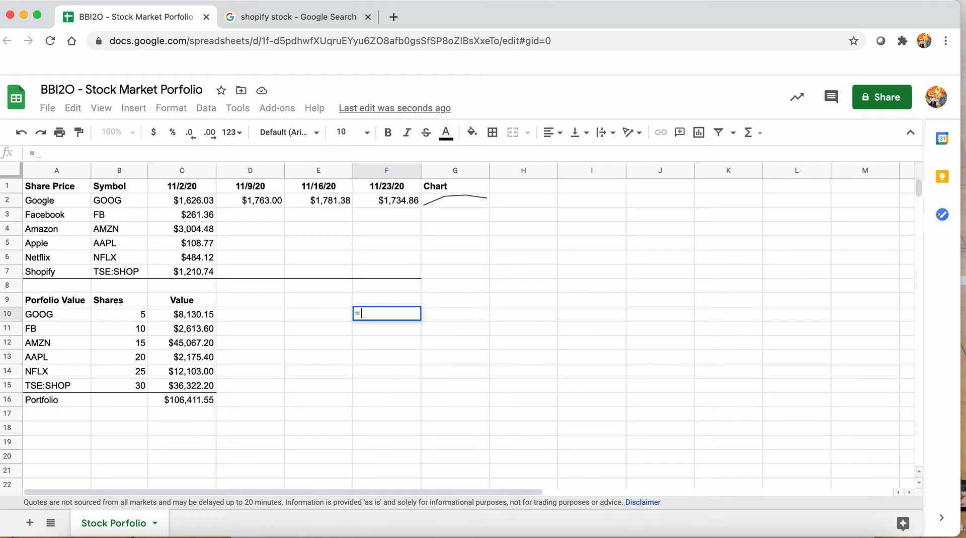
pyautogui.write('GOOGLEFI')
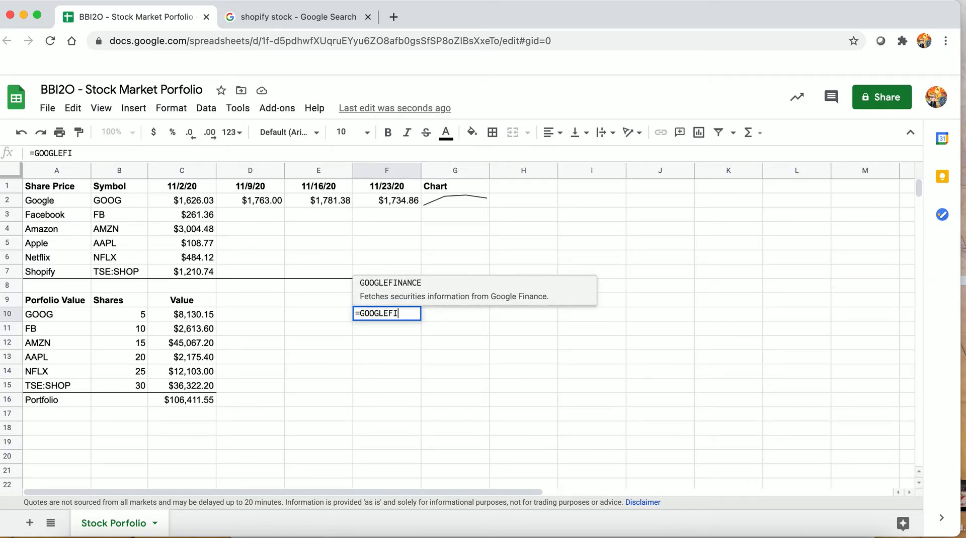
pyautogui.write('NANCE(')
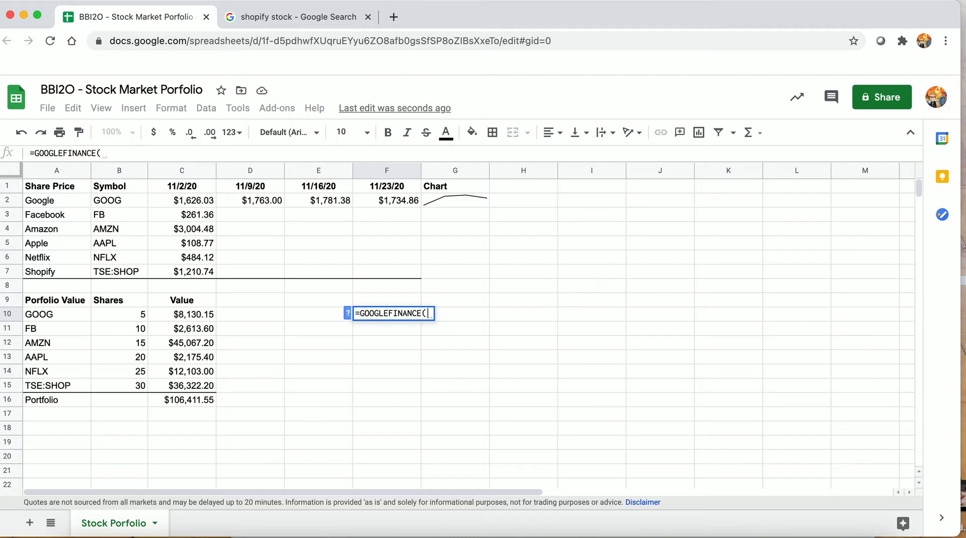
pyautogui.write('"FB",')
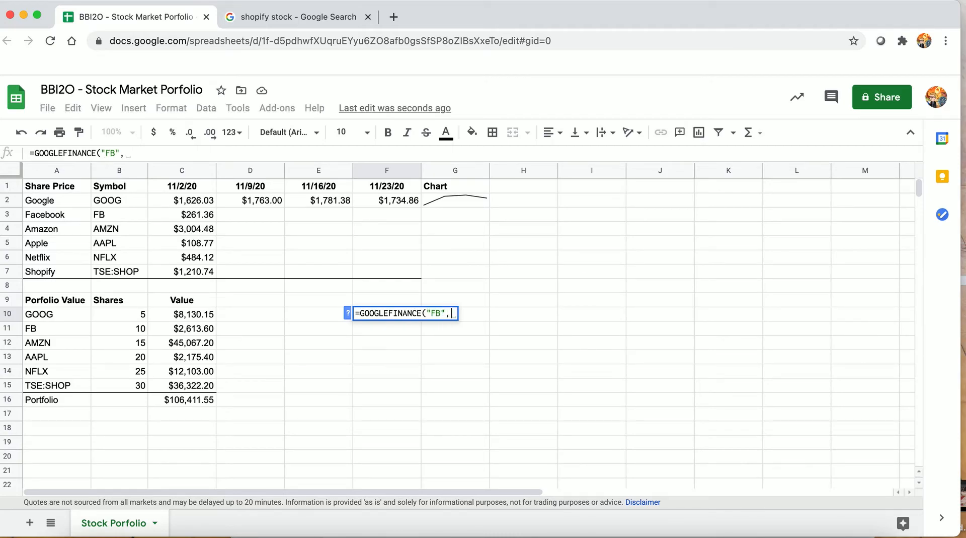
pyautogui.write('"price')
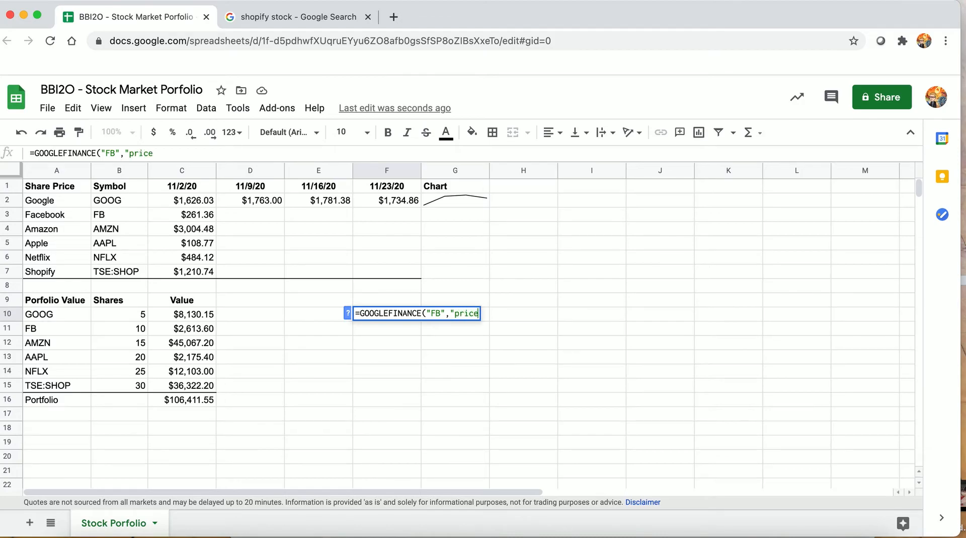
pyautogui.write('",')
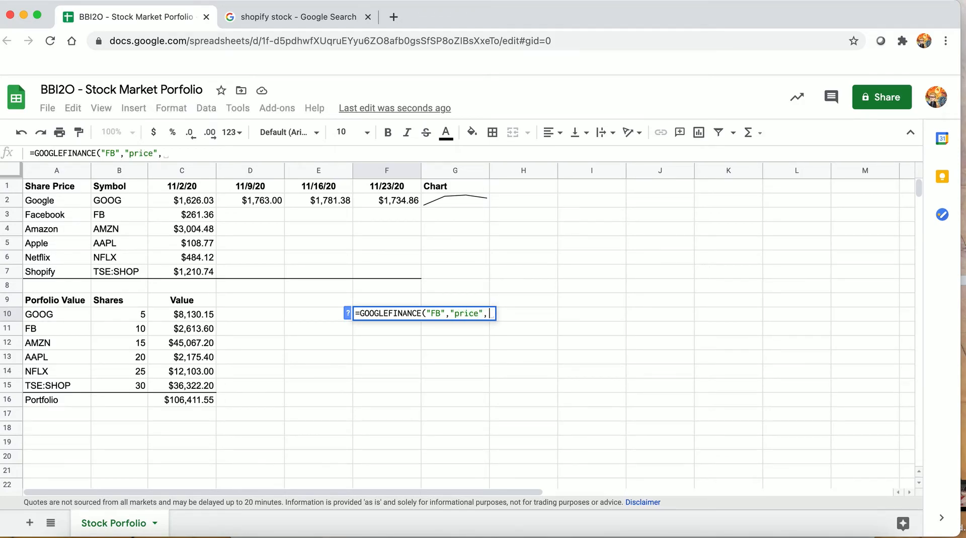
pyautogui.write('"DATE(')
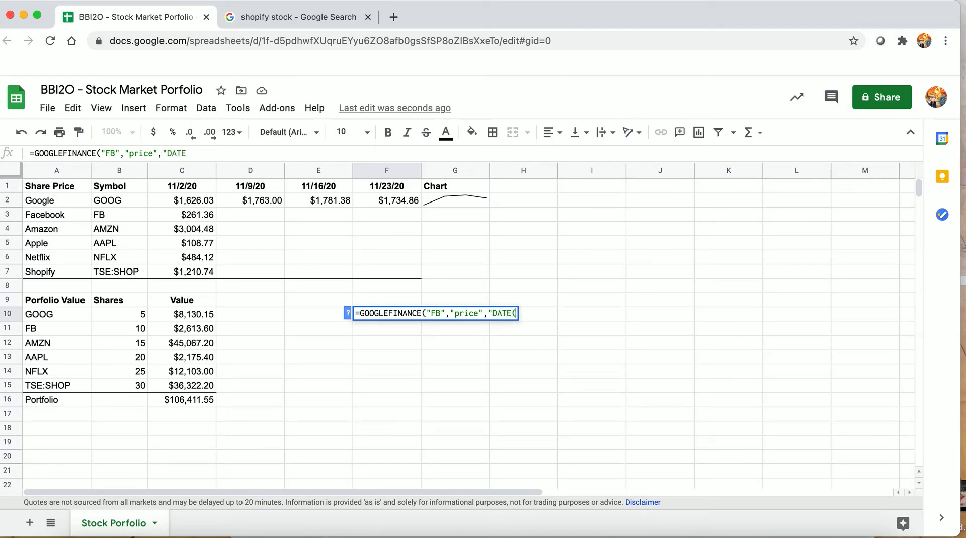
pyautogui.write('2020,12,')
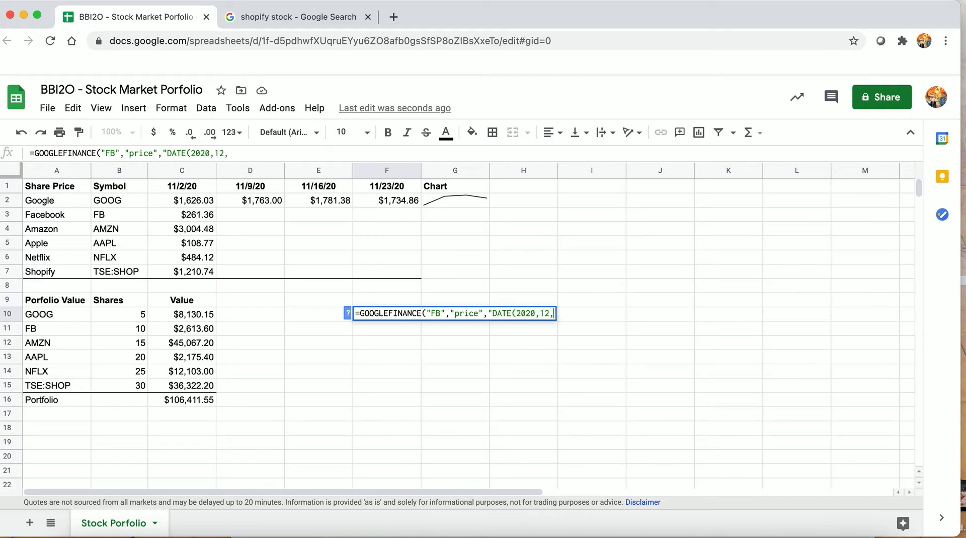
pyautogui.write('18)"')
pyautogui.press('Return')
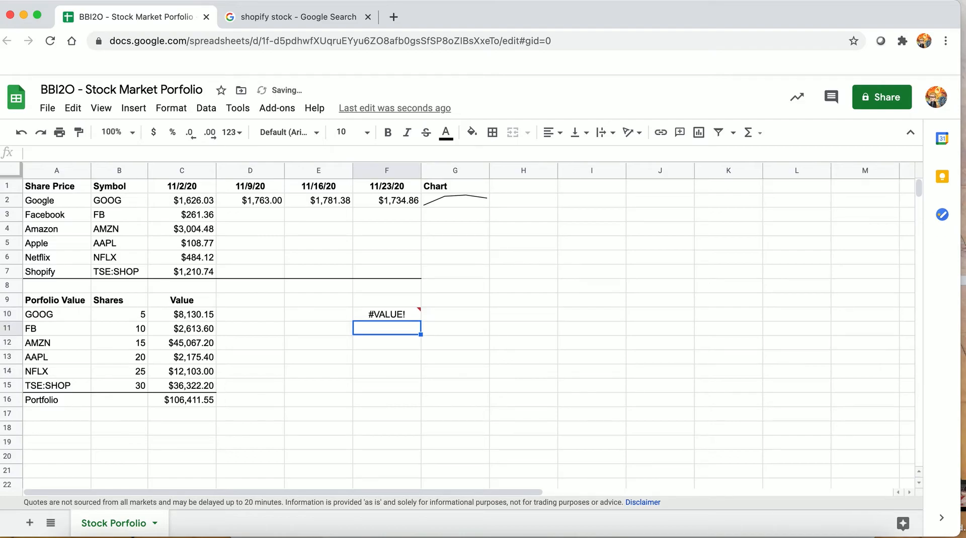
# Step: Remove the quotation marks around DATE(2020,12,18) in cell F10's formula
pyautogui.press('Up')
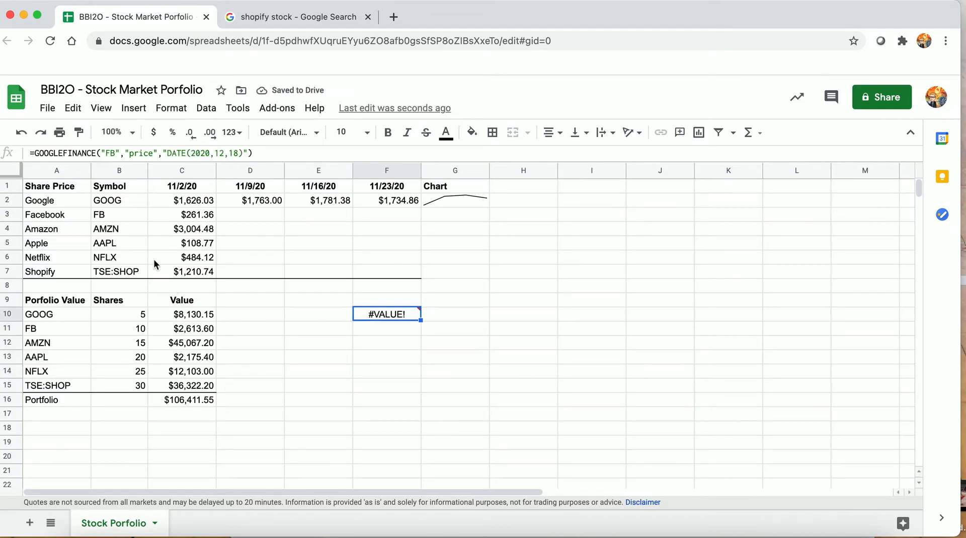
pyautogui.click(168, 153)
pyautogui.press('BackSpace')
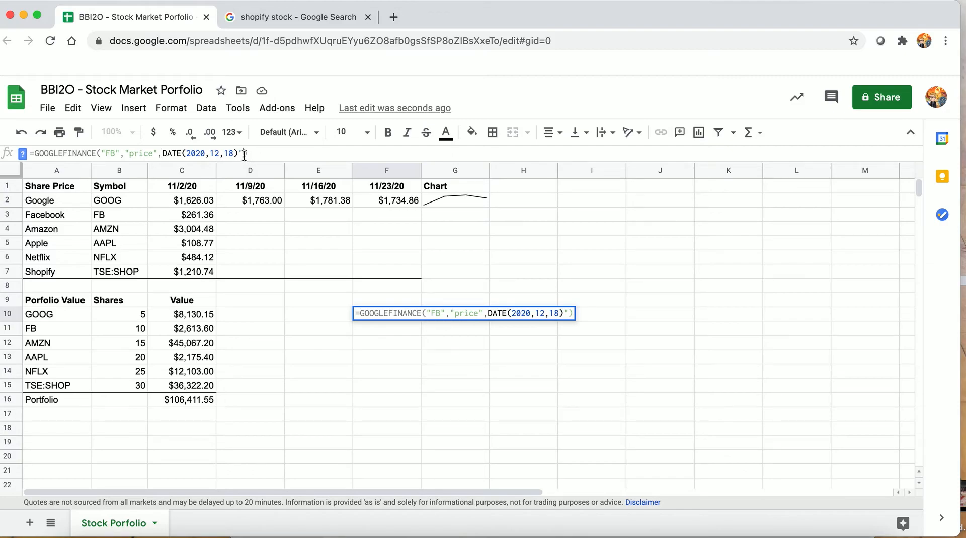
pyautogui.press('BackSpace')
pyautogui.press('Return')
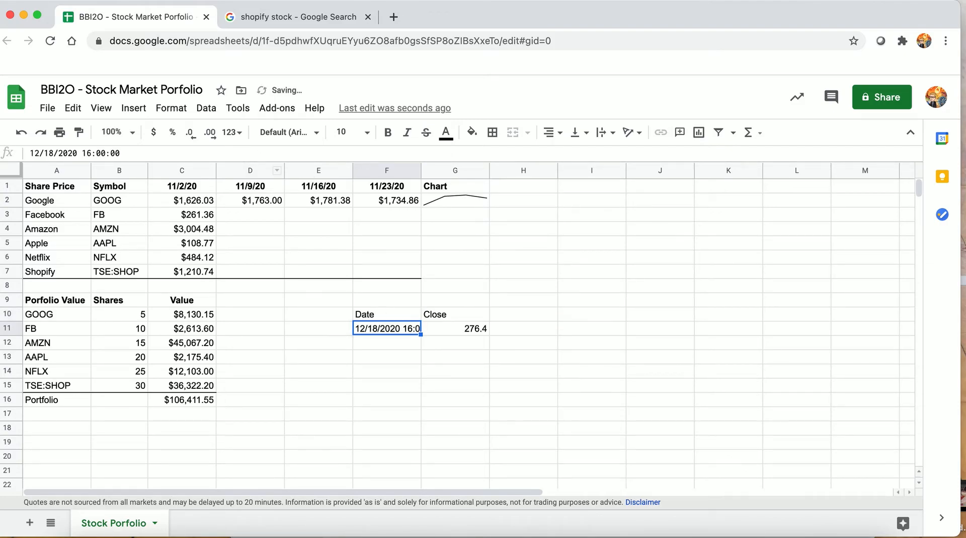
pyautogui.press('Up')
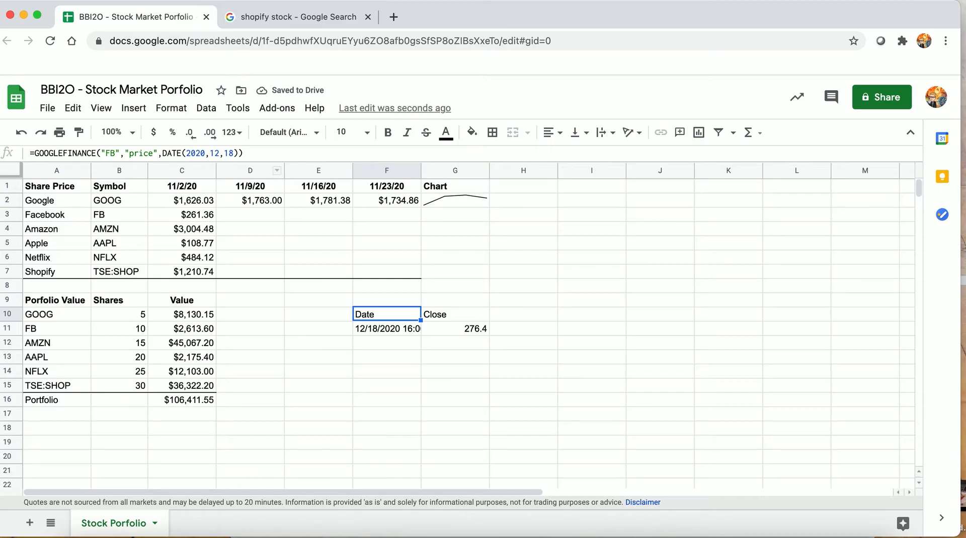
# Step: Examine the Date and Close output in cells F10:G11 and the INDEX formula with its references in cell C2
pyautogui.press('Down')
pyautogui.press('Right')
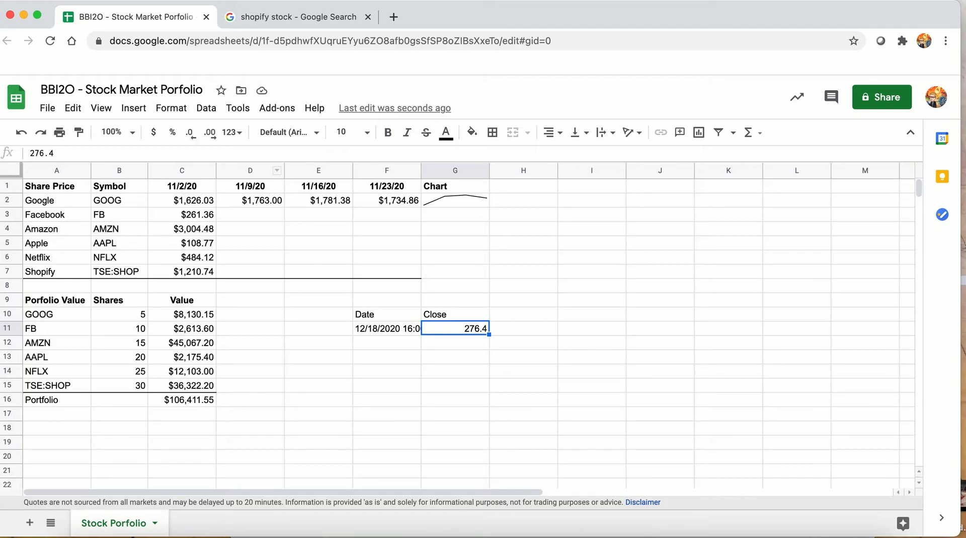
pyautogui.press('Up')
pyautogui.press('Left')
pyautogui.press('Right')
pyautogui.press('Down')
pyautogui.press('Left')
pyautogui.press('Up')
pyautogui.press('Down')
pyautogui.press('Right')
pyautogui.click(168, 197)
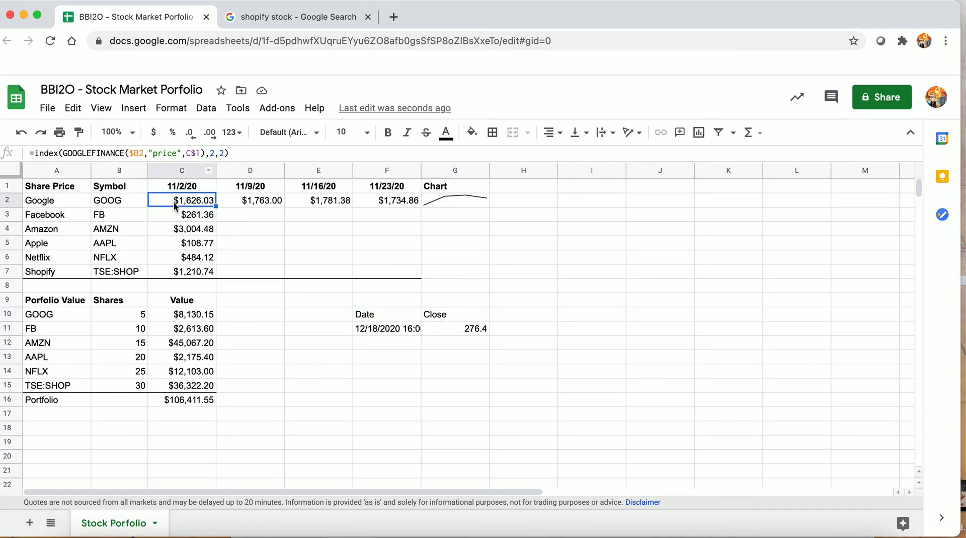
pyautogui.click(31, 153)
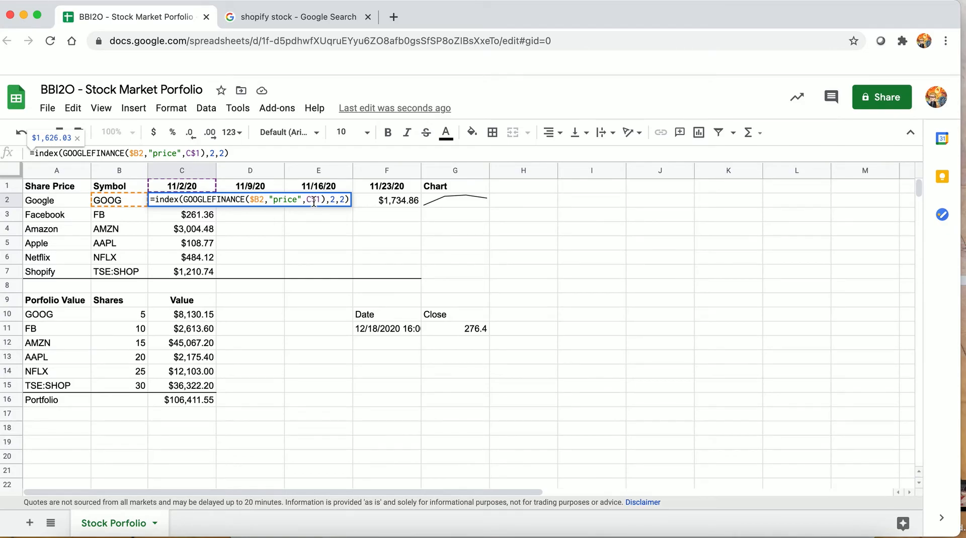
pyautogui.press('Return')
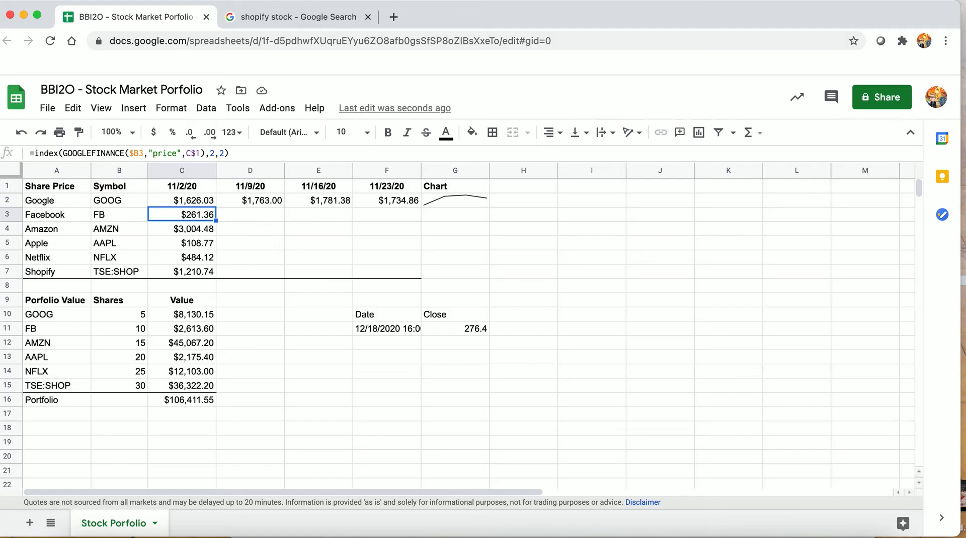
# Step: Copy the INDEX formula from cell C2 across into D2, E2 and F2, and check the date reference in D2's formula
pyautogui.press('Up')
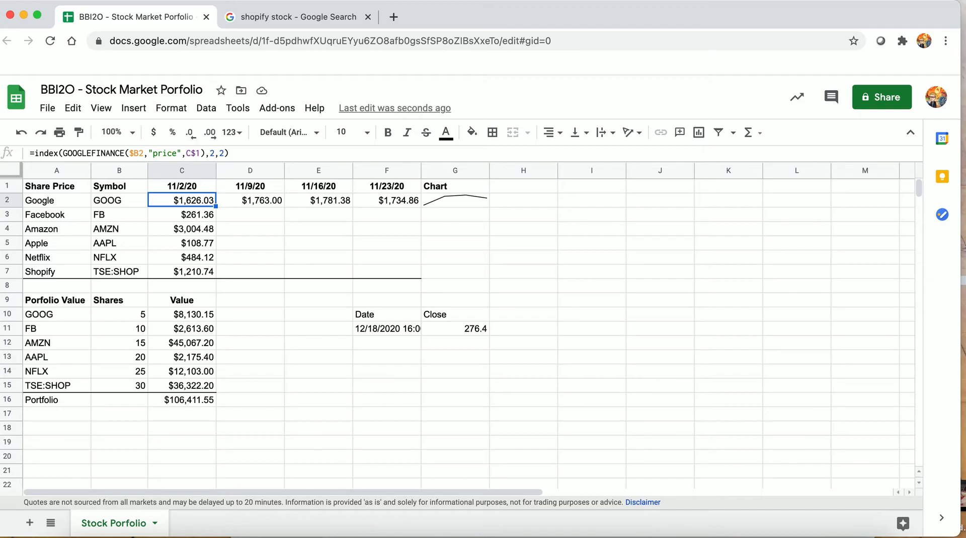
pyautogui.hotkey('ctrl', 'c')
pyautogui.press('Right')
pyautogui.hotkey('ctrl', 'v')
pyautogui.press('Right')
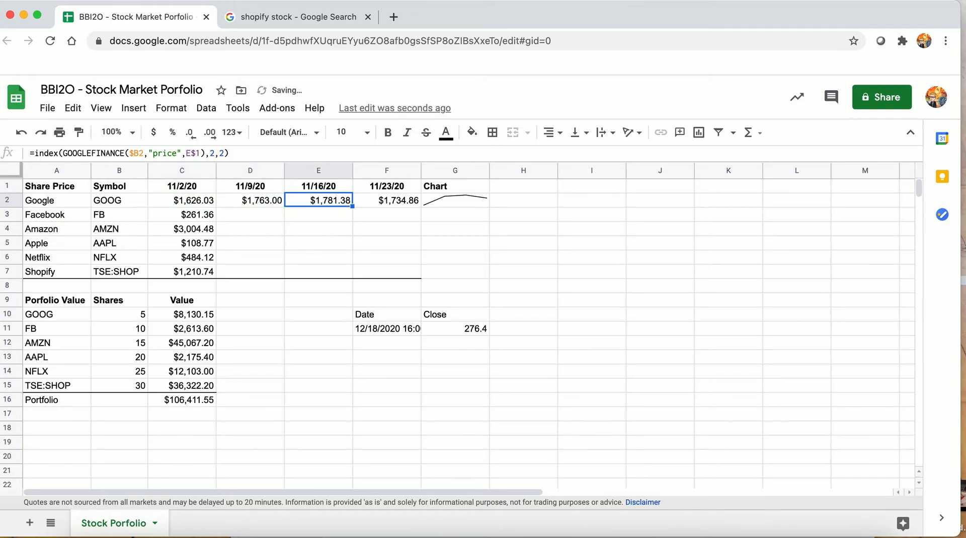
pyautogui.hotkey('ctrl', 'v')
pyautogui.press('Right')
pyautogui.hotkey('ctrl', 'v')
pyautogui.press('Left')
pyautogui.press('Left')
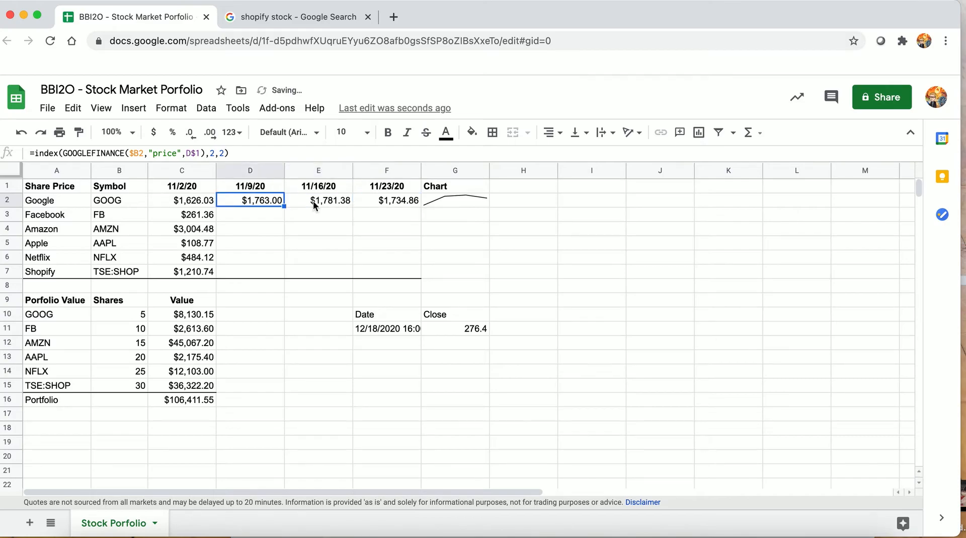
pyautogui.click(171, 153)
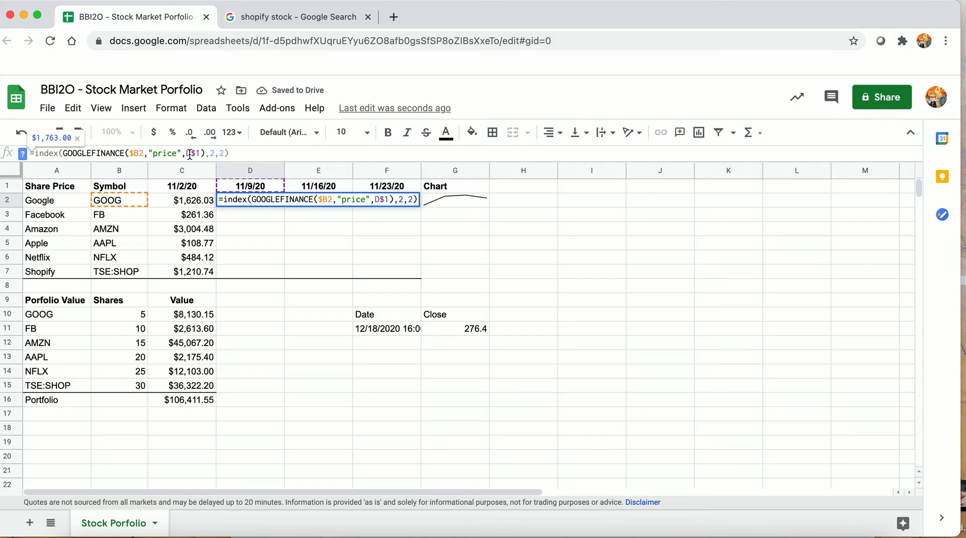
pyautogui.press('Return')
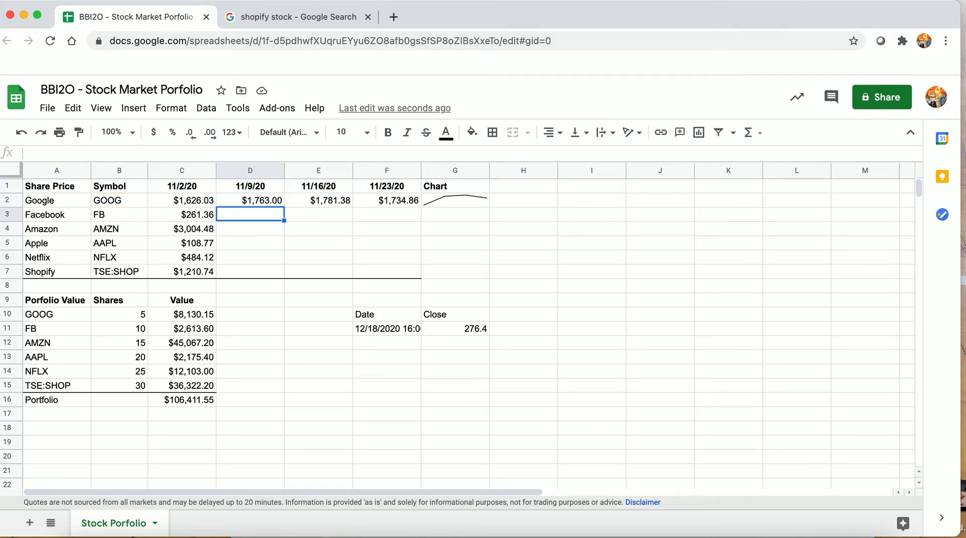
# Step: Copy the INDEX formula from cell C2 down into C3, C4 and C5, and check the symbol reference in C5's formula
pyautogui.press('Left')
pyautogui.press('Up')
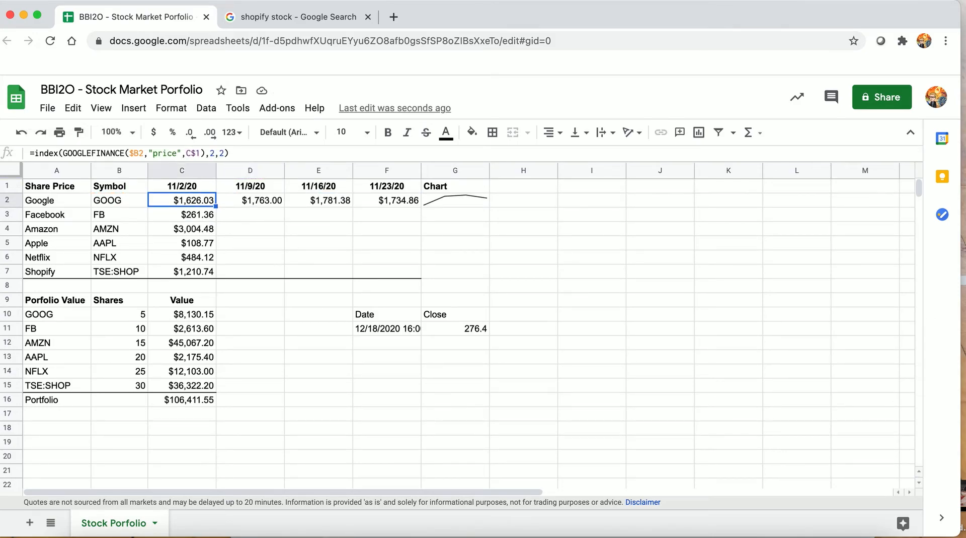
pyautogui.hotkey('ctrl', 'c')
pyautogui.press('Down')
pyautogui.hotkey('ctrl', 'v')
pyautogui.press('Down')
pyautogui.hotkey('ctrl', 'v')
pyautogui.press('Down')
pyautogui.hotkey('ctrl', 'v')
pyautogui.click(147, 153)
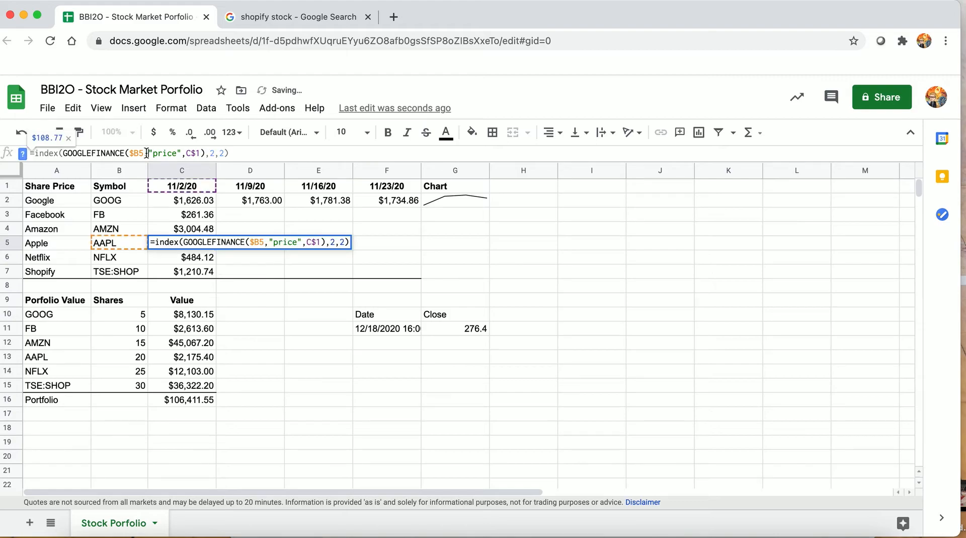
pyautogui.press('Return')
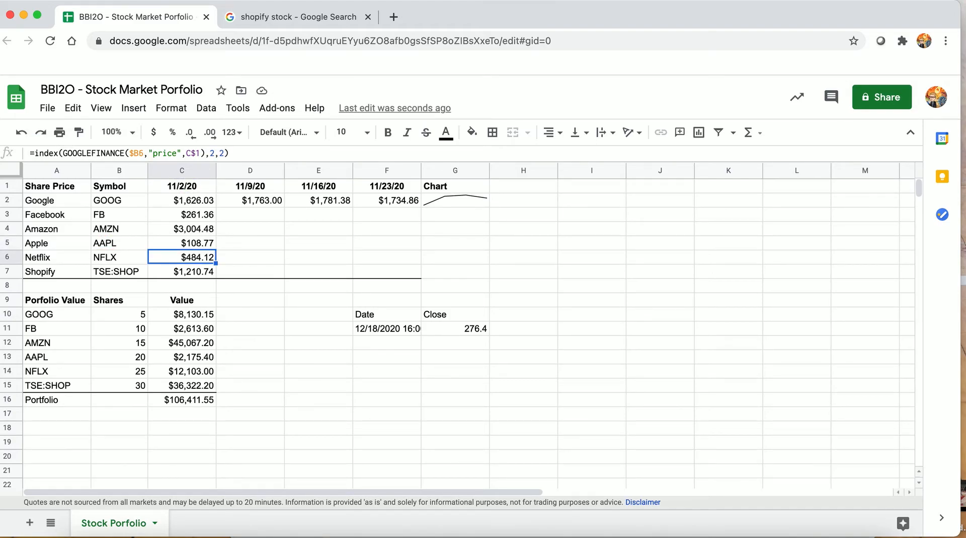
# Step: Copy the 11/2/20 price formulas in C2:C7 into the 11/9/20 column, D2:D7
pyautogui.press('Down')
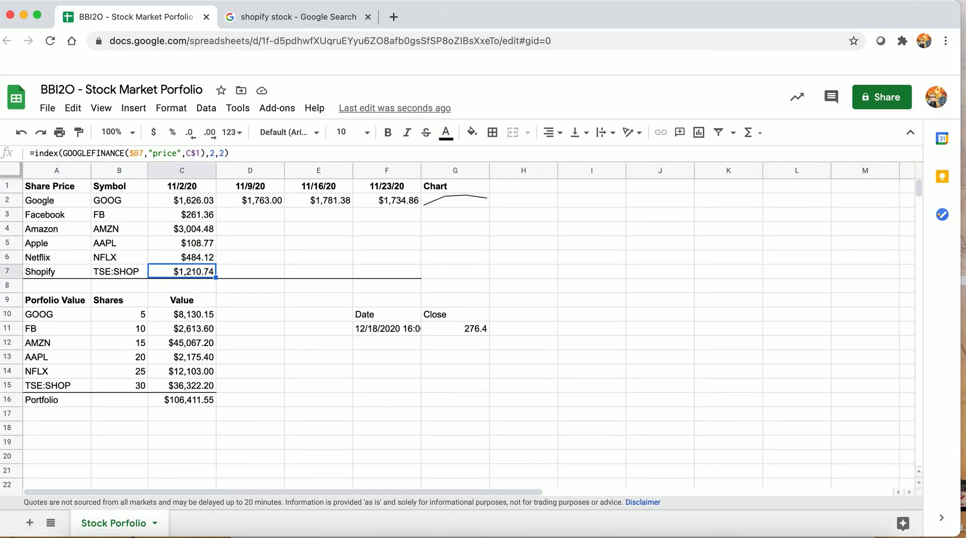
pyautogui.hotkey('shift', 'Up')
pyautogui.hotkey('shift', 'Up')
pyautogui.hotkey('shift', 'Up')
pyautogui.hotkey('shift', 'Up')
pyautogui.hotkey('shift', 'Up')
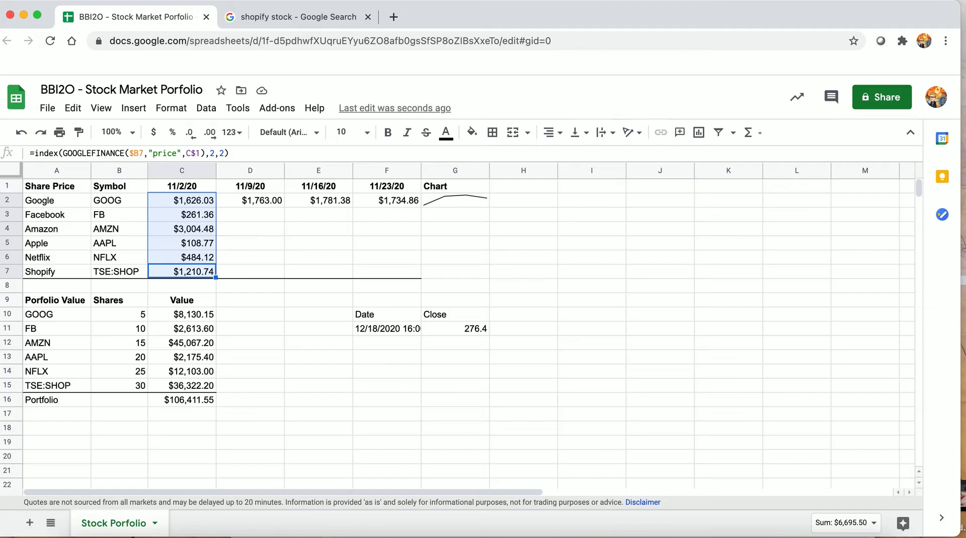
pyautogui.press('Right')
pyautogui.press('Up')
pyautogui.press('Up')
pyautogui.press('Up')
pyautogui.press('Up')
pyautogui.press('Up')
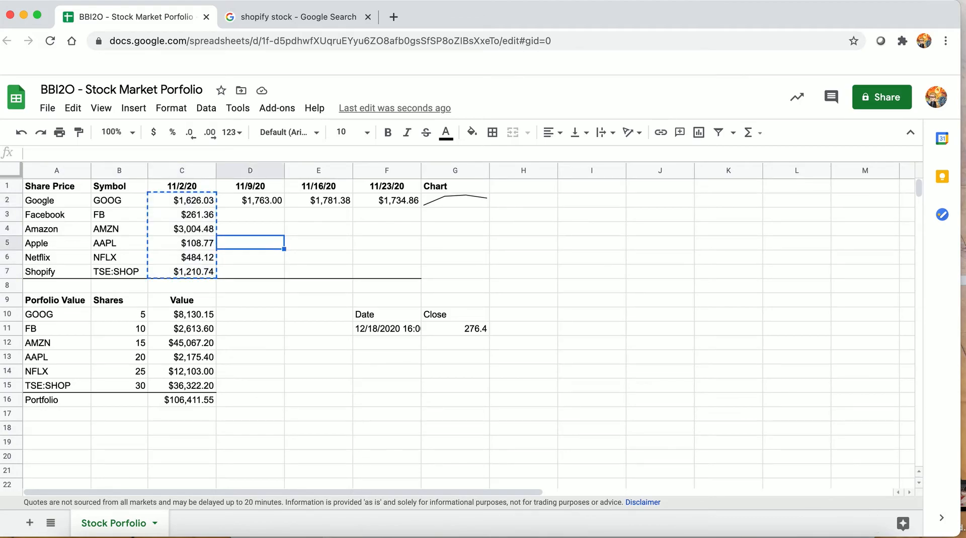
pyautogui.hotkey('ctrl', 'v')
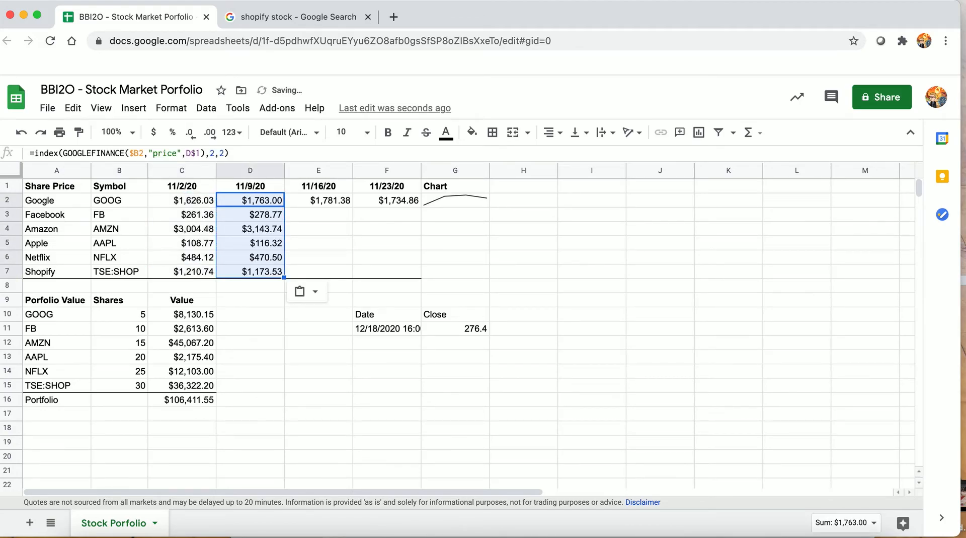
# Step: Paste the copied price formulas into the 11/16/20 and 11/23/20 columns, E2:E7 and F2:F7
pyautogui.press('Down')
pyautogui.press('Down')
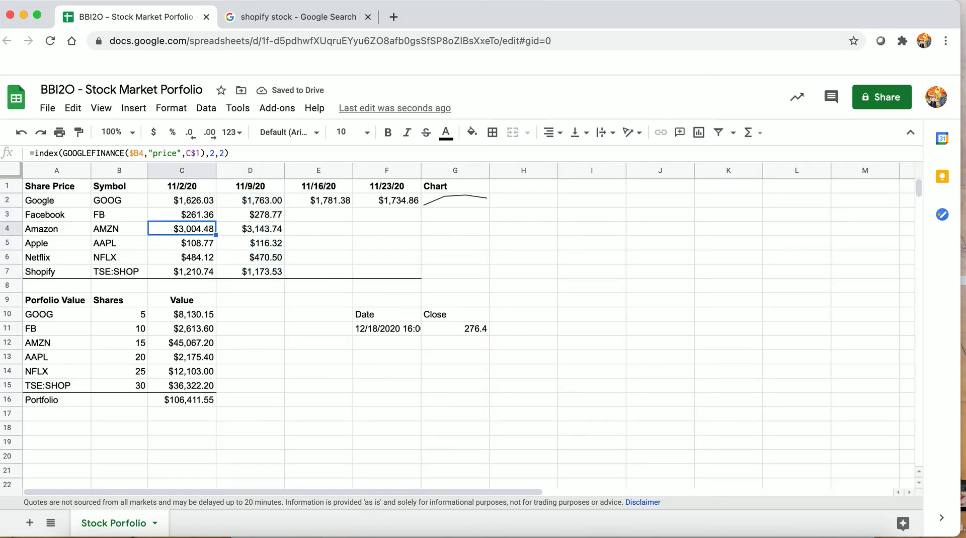
pyautogui.press('Down')
pyautogui.press('Down')
pyautogui.press('Down')
pyautogui.press('Up')
pyautogui.press('Up')
pyautogui.press('Up')
pyautogui.press('Up')
pyautogui.press('Up')
pyautogui.press('Right')
pyautogui.hotkey('ctrl', 'v')
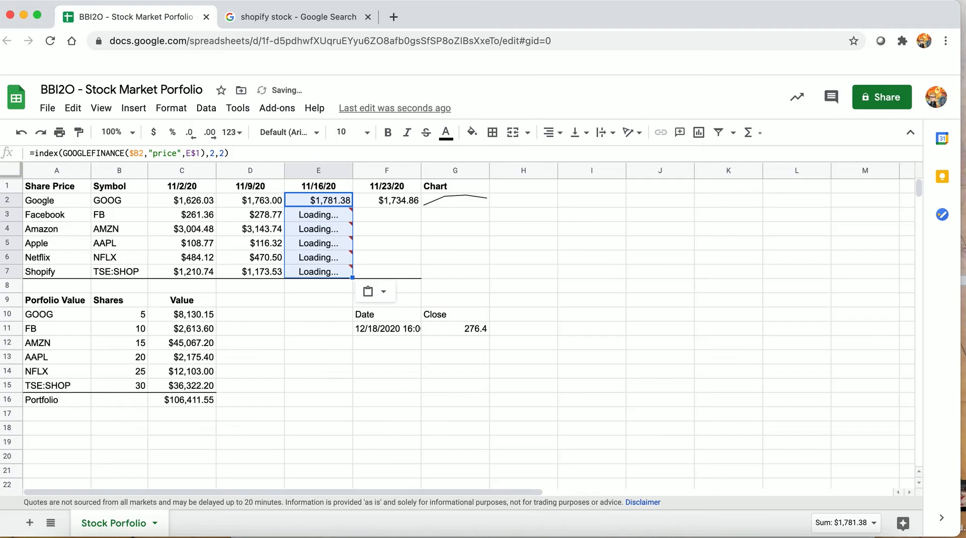
pyautogui.press('Right')
pyautogui.hotkey('ctrl', 'v')
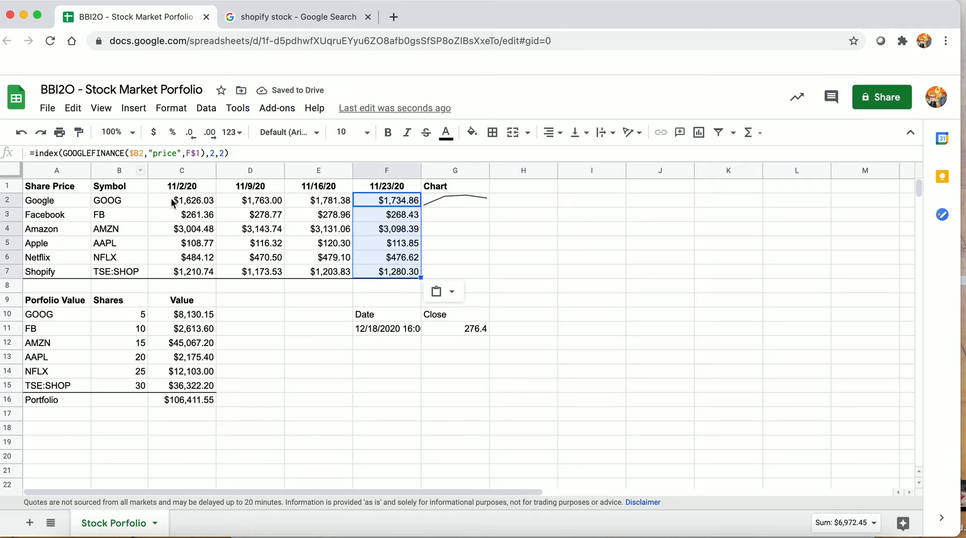
# Step: Check which number format is applied to the 11/23/20 prices in F2:F7
pyautogui.click(172, 108)
pyautogui.moveTo(201, 169)
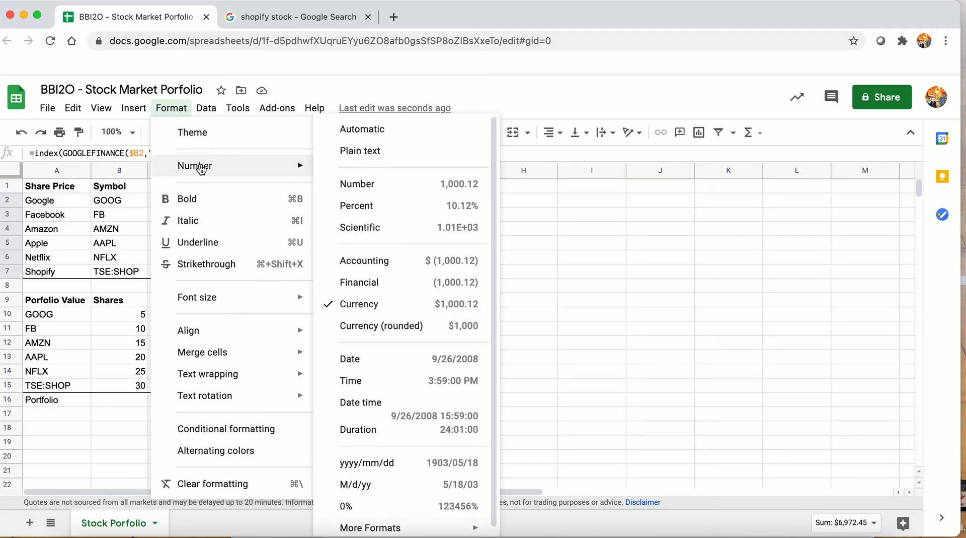
pyautogui.click(297, 90)
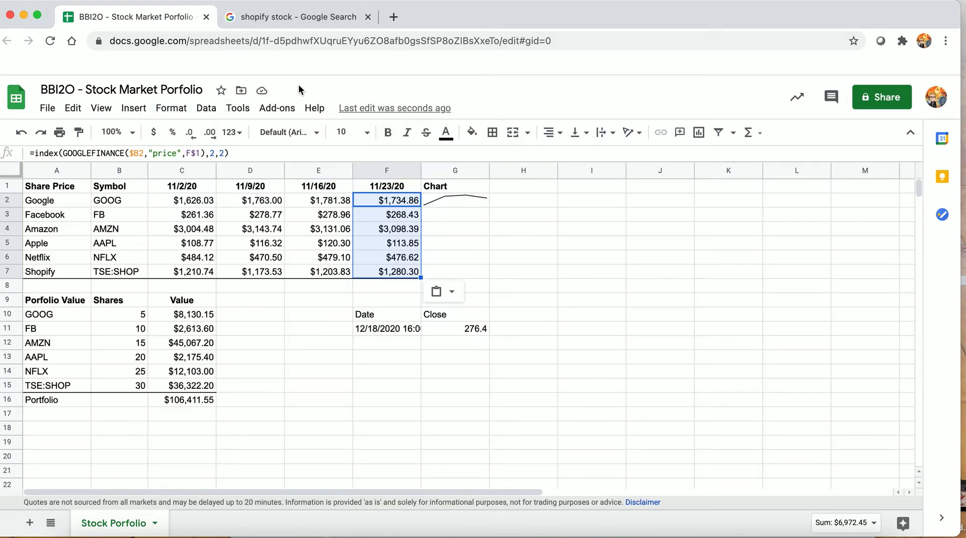
# Step: Remove the Date and Close test output in F10:G11 by deleting the formula in cell F10
pyautogui.click(451, 205)
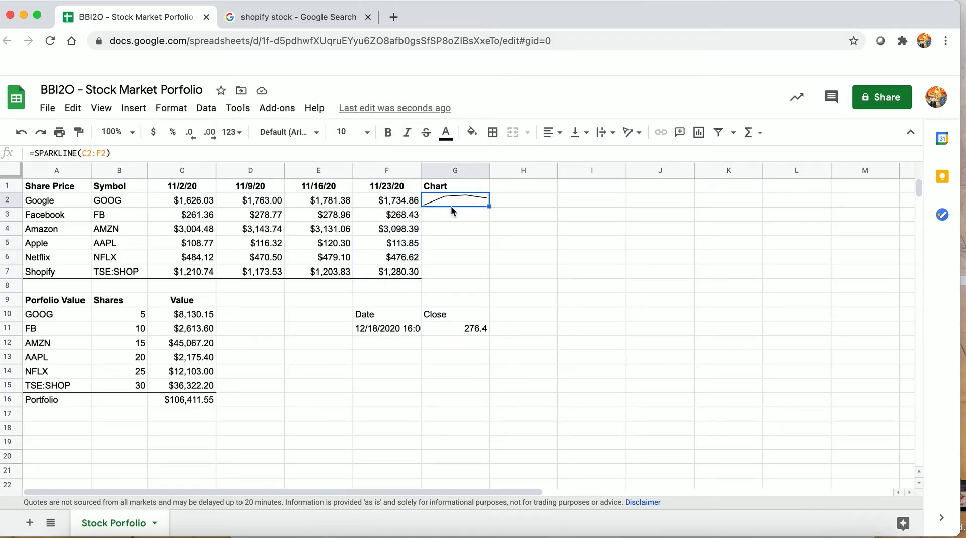
pyautogui.click(452, 318)
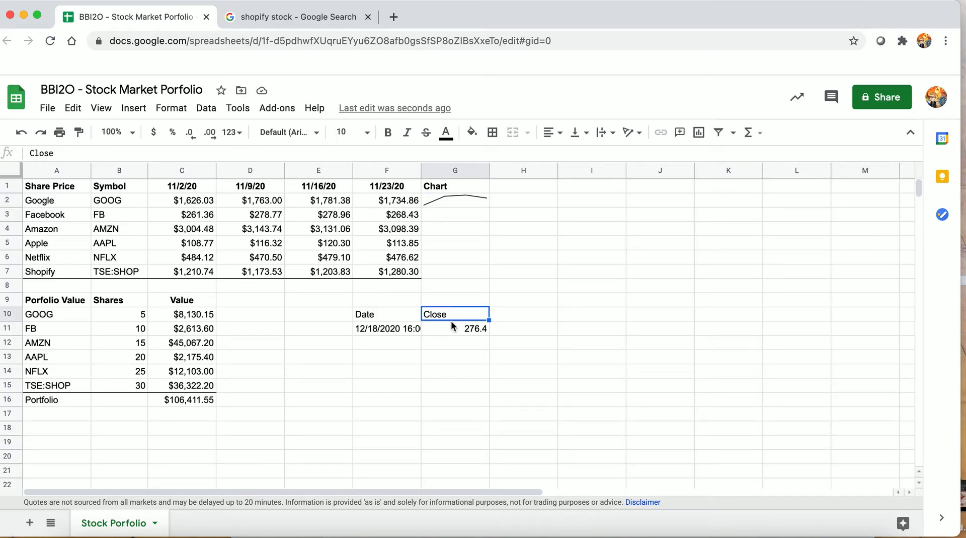
pyautogui.press('Delete')
pyautogui.click(451, 328)
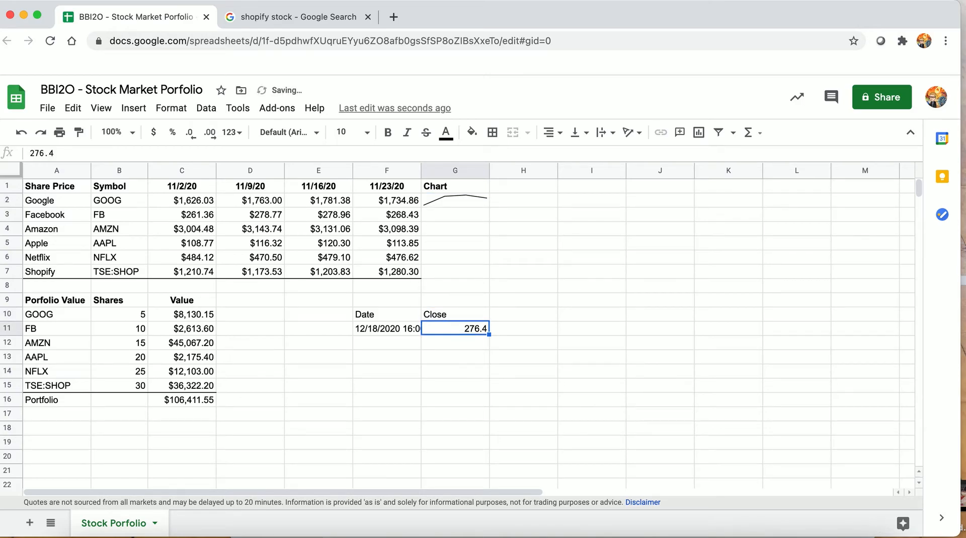
pyautogui.press('Up')
pyautogui.press('Left')
pyautogui.press('Delete')
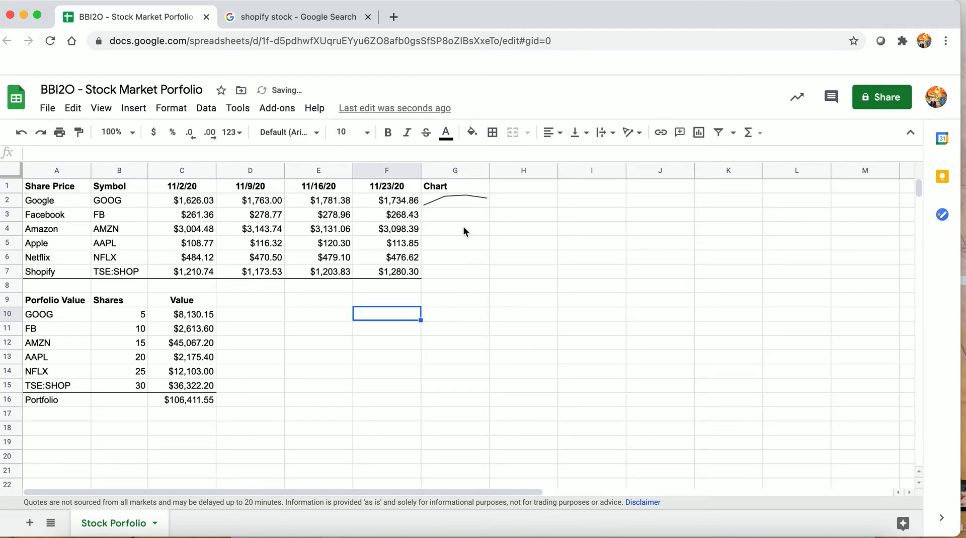
# Step: Copy the SPARKLINE formula from cell G2 down into G3 through G7
pyautogui.click(447, 204)
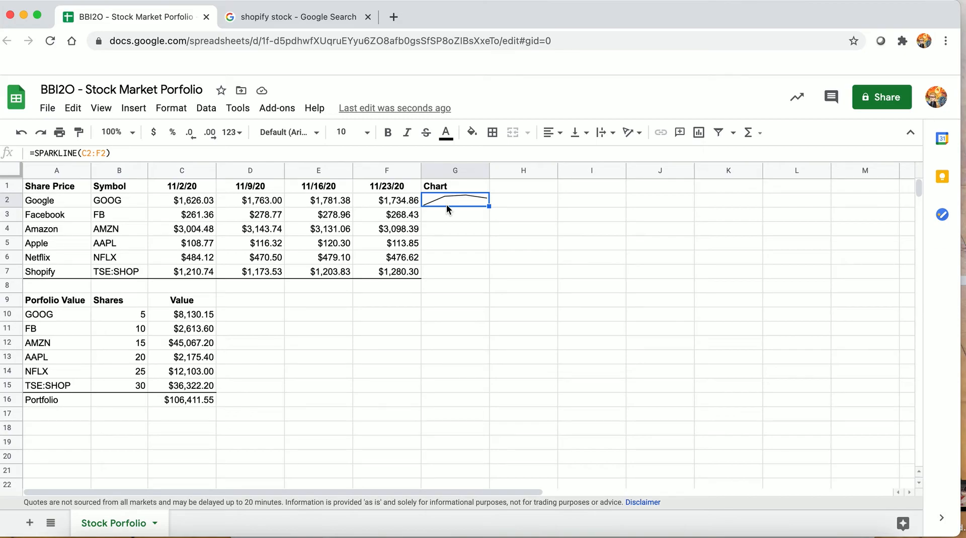
pyautogui.press('super+c')
pyautogui.press('Down')
pyautogui.press('super+v')
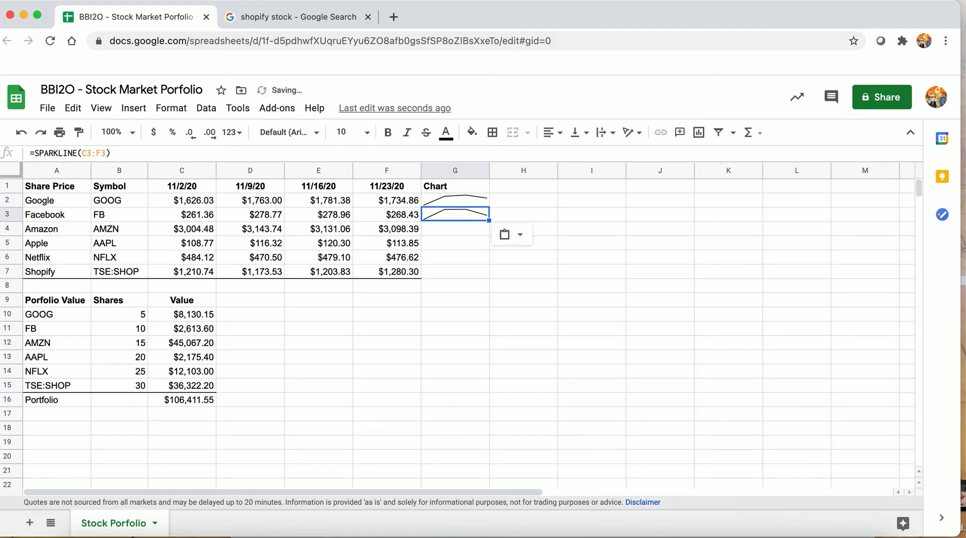
pyautogui.press('Down')
pyautogui.press('super+v')
pyautogui.press('Down')
pyautogui.press('super+v')
pyautogui.press('Down')
pyautogui.press('super+v')
pyautogui.press('Down')
pyautogui.press('super+v')
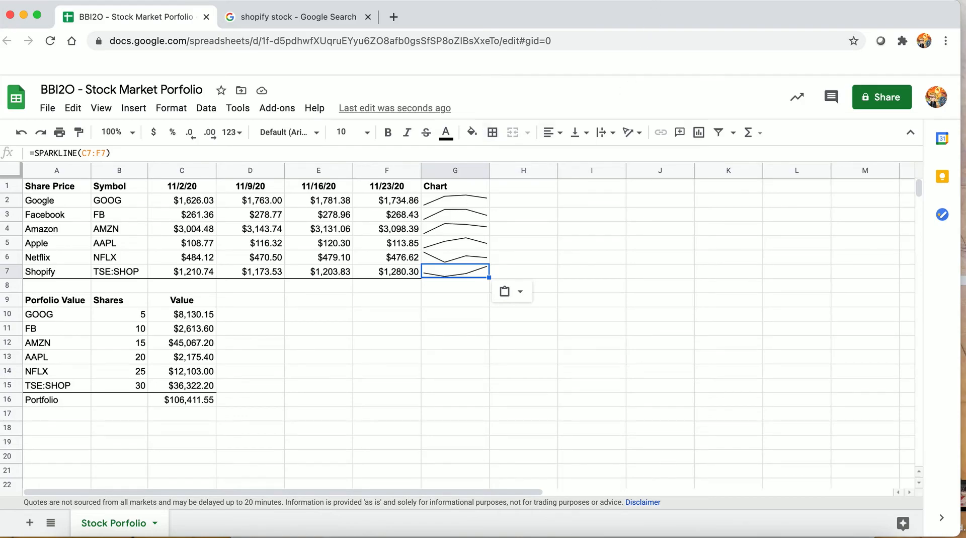
# Step: Replace cell G2's formula with =SPARKLINE(GOOGLEFINANCE($B2,"price",TODAY()-10,TODAY()))
pyautogui.click(457, 207)
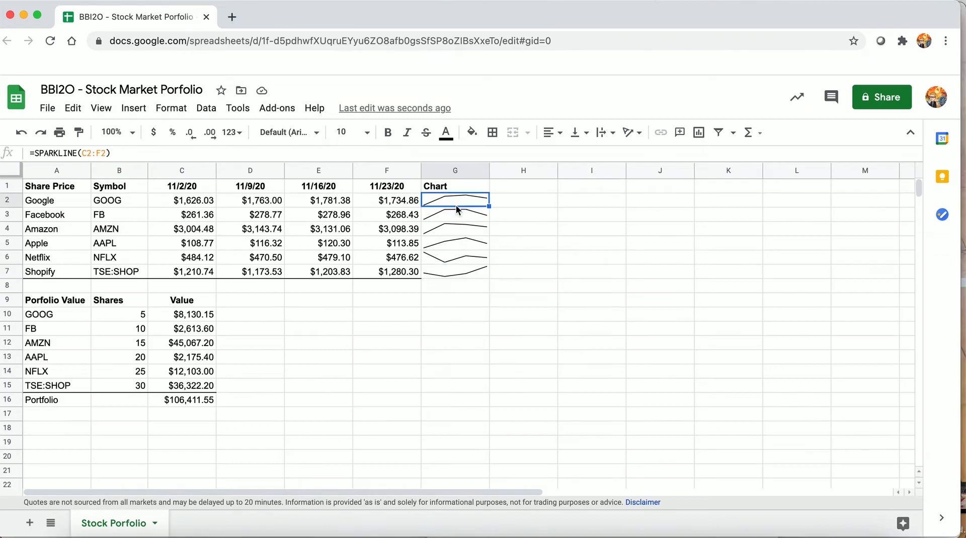
pyautogui.click(233, 152)
pyautogui.tripleClick(233, 152)
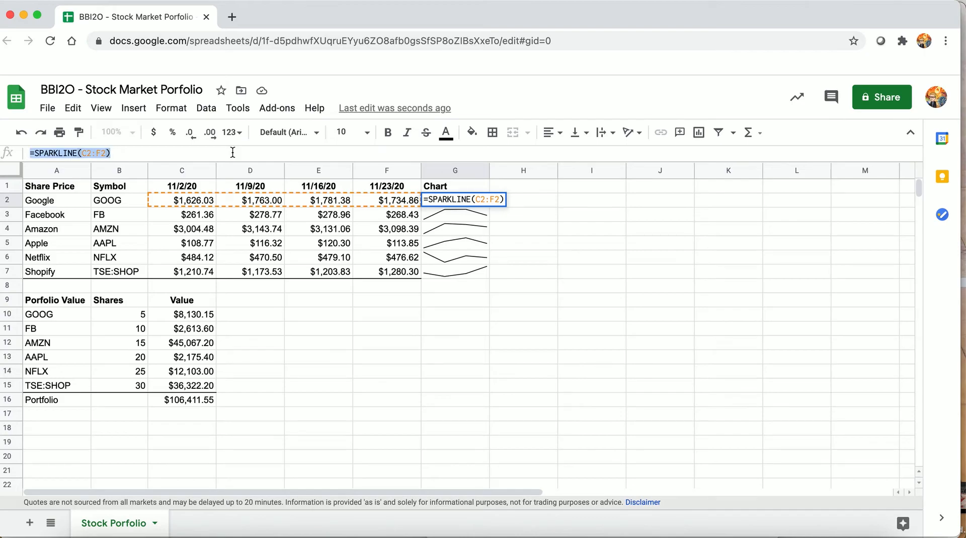
pyautogui.press('super+v')
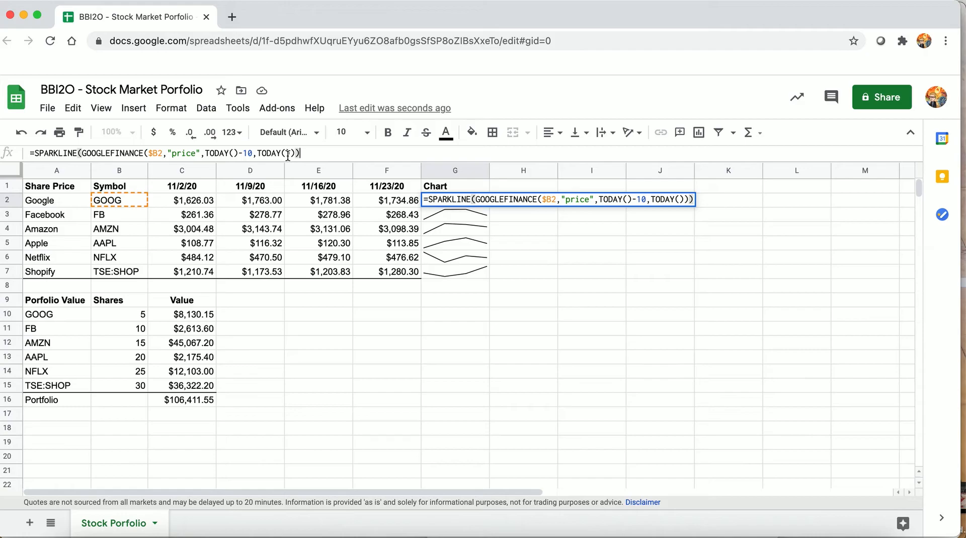
pyautogui.press('Return')
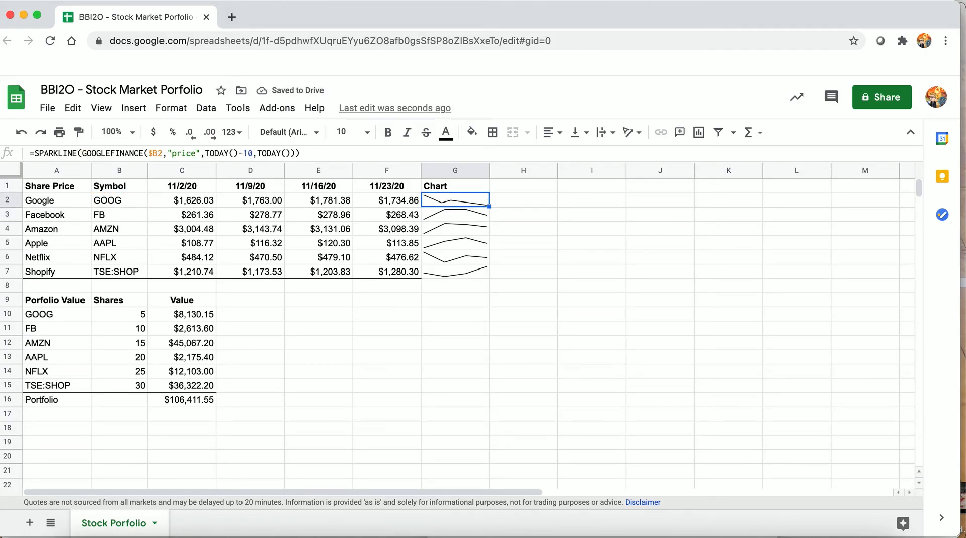
# Step: Copy the ten-day GOOGLEFINANCE sparkline formula from G2 into the chart cells G3 through G7
pyautogui.hotkey('ctrl', 'c')
pyautogui.press('Down')
pyautogui.hotkey('ctrl', 'v')
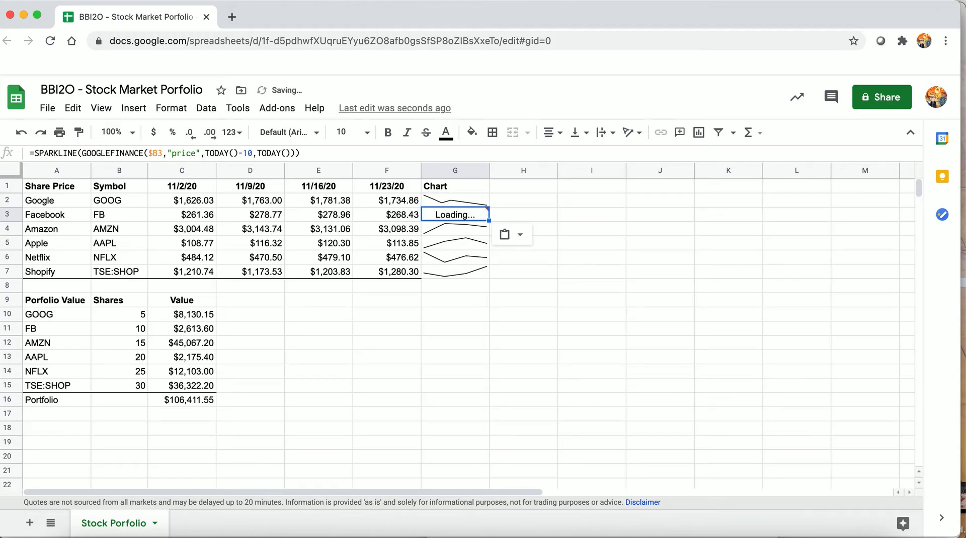
pyautogui.press('Down')
pyautogui.hotkey('ctrl', 'v')
pyautogui.press('Down')
pyautogui.hotkey('ctrl', 'v')
pyautogui.press('Down')
pyautogui.hotkey('ctrl', 'v')
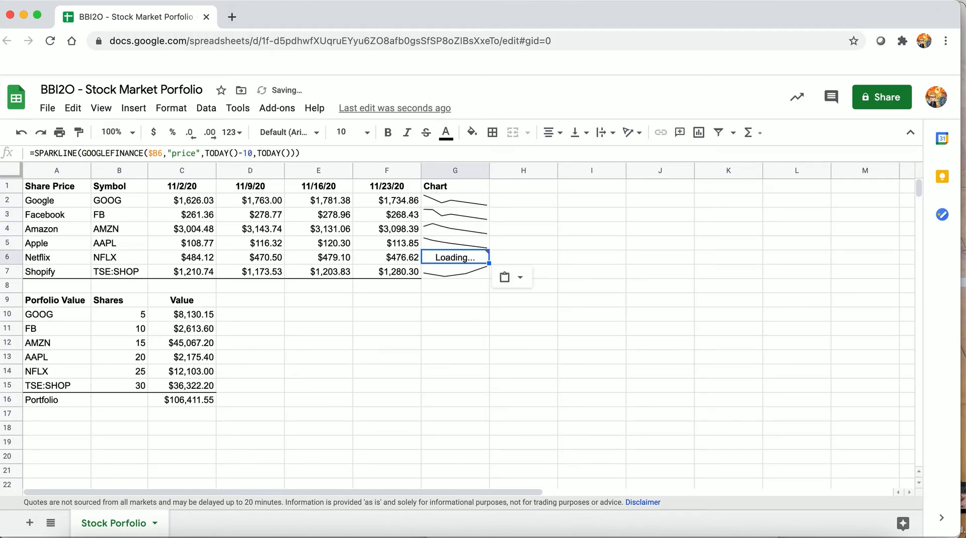
pyautogui.press('Down')
pyautogui.hotkey('ctrl', 'v')
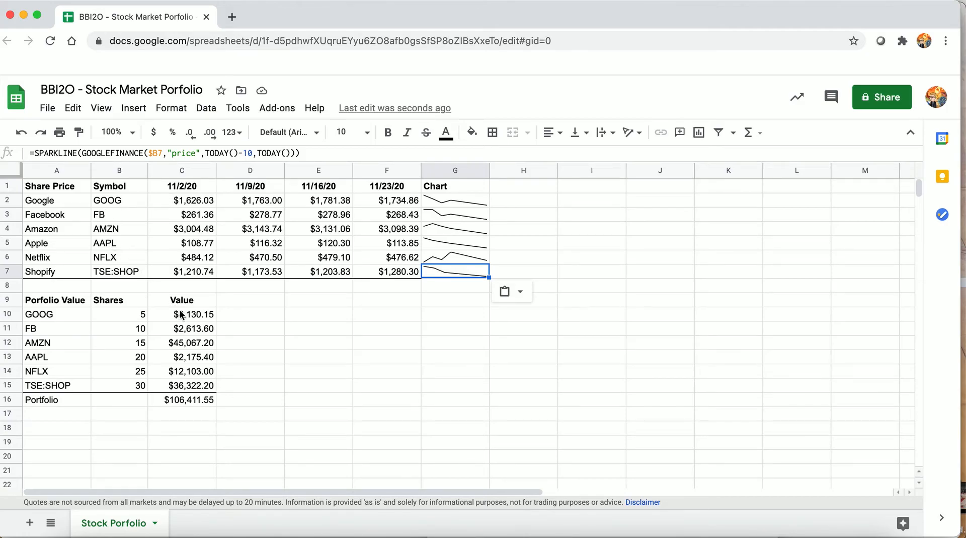
# Step: Examine the IF formula in cell C10 together with the share count in B10 and the price in C2 it multiplies
pyautogui.click(183, 316)
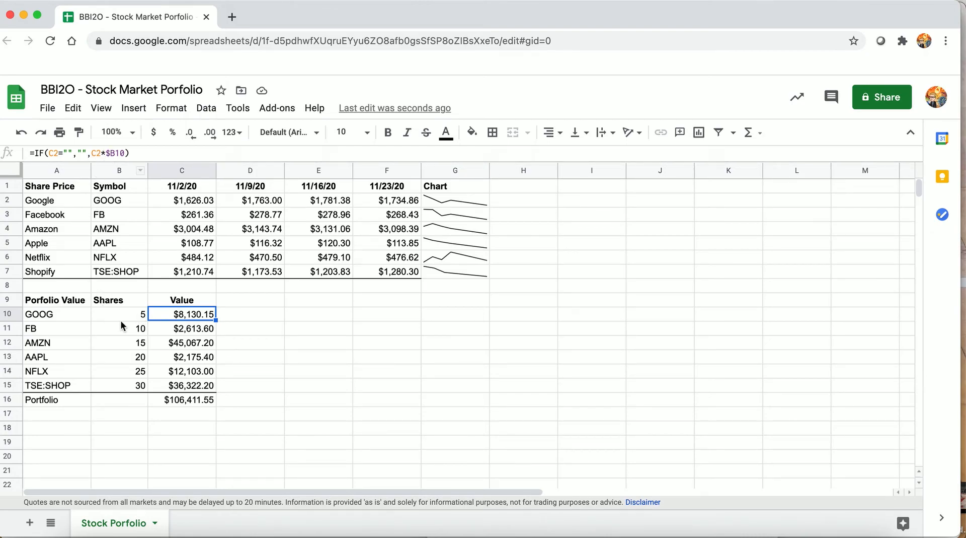
pyautogui.click(135, 317)
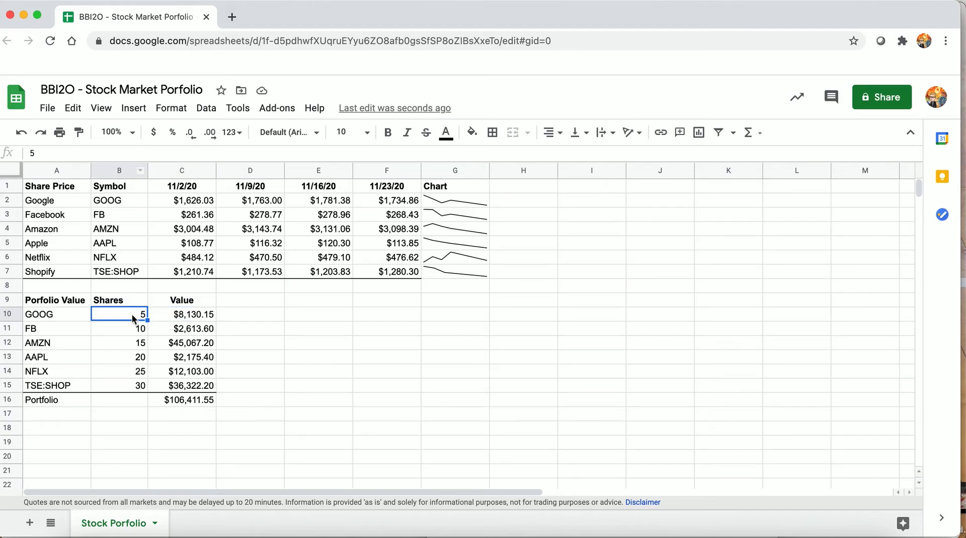
pyautogui.click(183, 316)
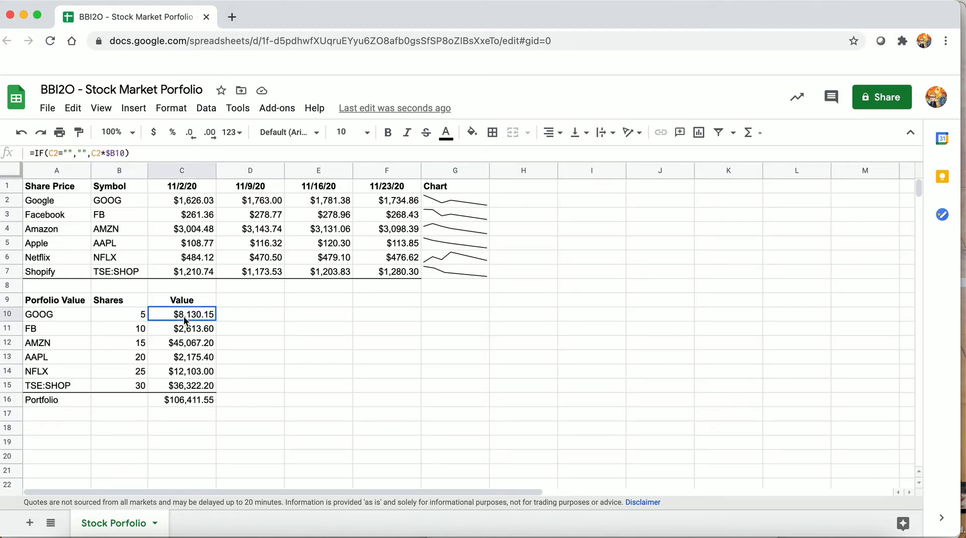
pyautogui.click(192, 204)
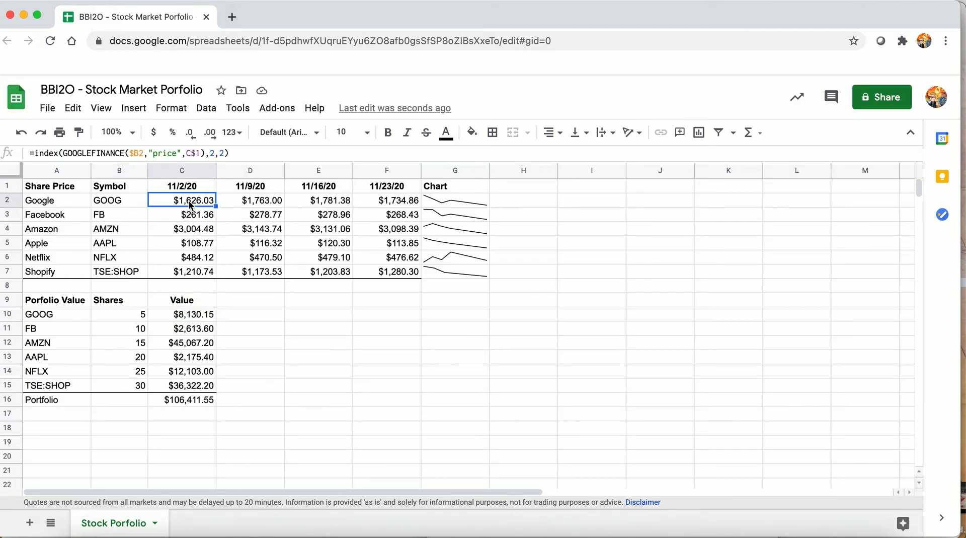
pyautogui.click(179, 314)
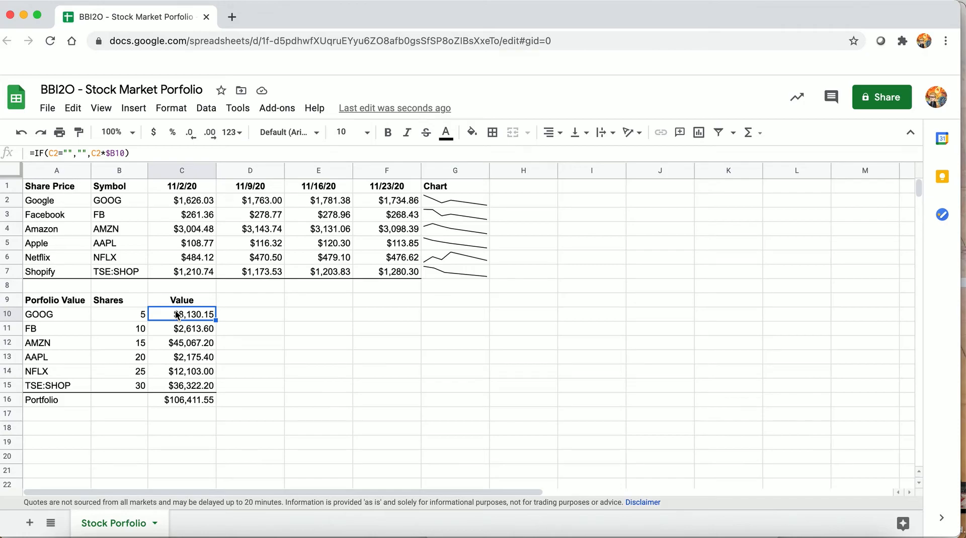
# Step: Copy the IF value formula from C10 into C11 and C12, and check the references in C15's formula
pyautogui.press('Down')
pyautogui.hotkey('ctrl', 'v')
pyautogui.press('Down')
pyautogui.hotkey('ctrl', 'v')
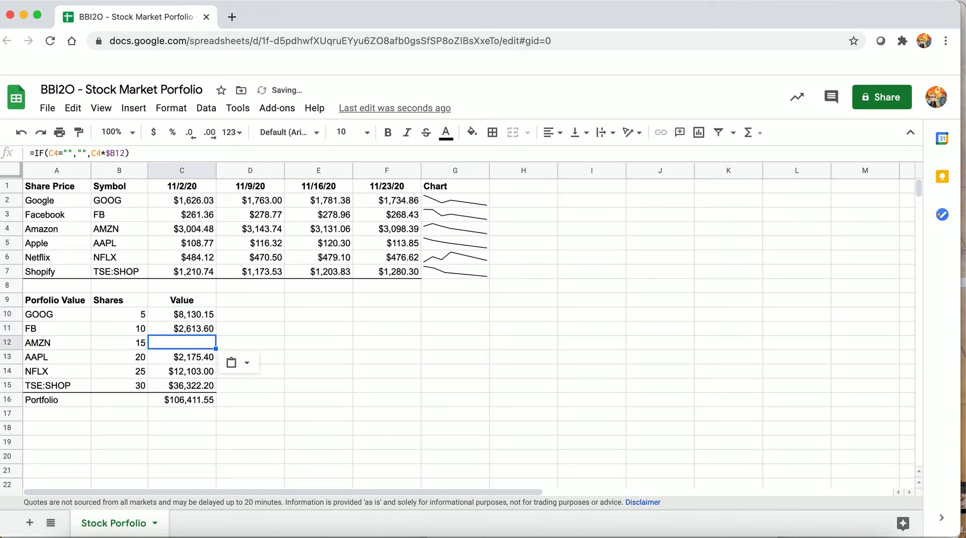
pyautogui.click(172, 386)
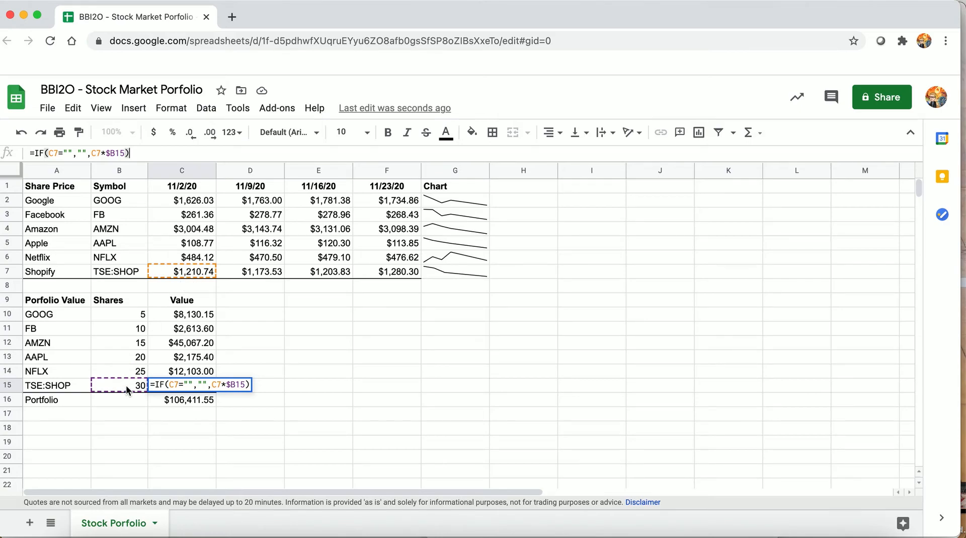
pyautogui.press('Return')
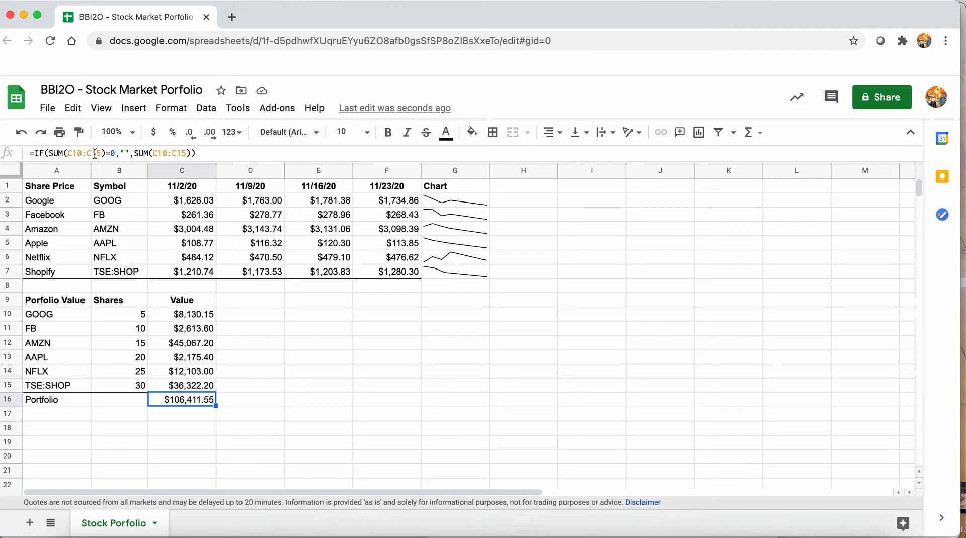
# Step: Copy the Value column with its portfolio total, C9:C16, into D9:D16
pyautogui.hotkey('shift', 'Up')
pyautogui.hotkey('shift', 'Up')
pyautogui.hotkey('shift', 'Up')
pyautogui.hotkey('shift', 'Up')
pyautogui.hotkey('shift', 'Up')
pyautogui.hotkey('shift', 'Up')
pyautogui.hotkey('shift', 'Up')
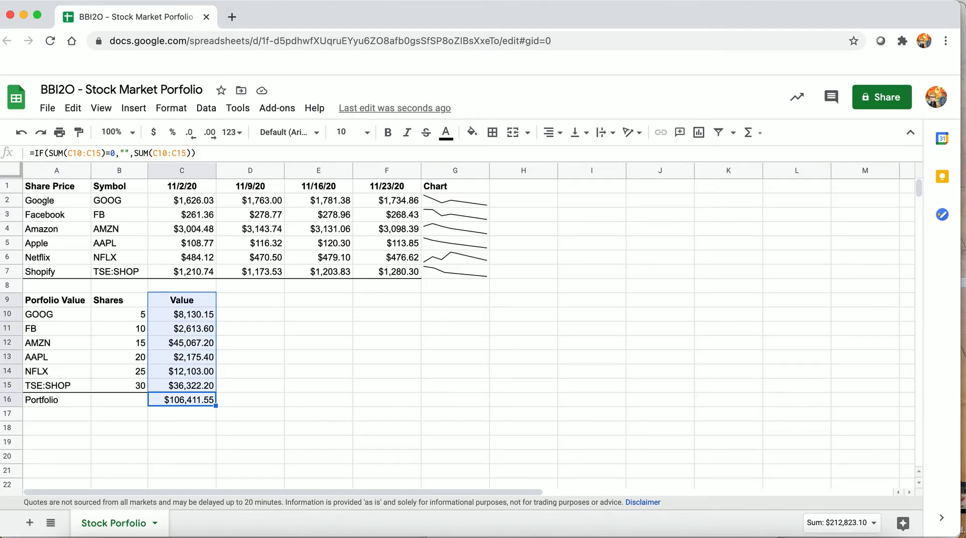
pyautogui.press('Right')
pyautogui.press('Up')
pyautogui.press('Up')
pyautogui.press('Up')
pyautogui.press('Up')
pyautogui.press('Up')
pyautogui.press('Up')
pyautogui.press('Up')
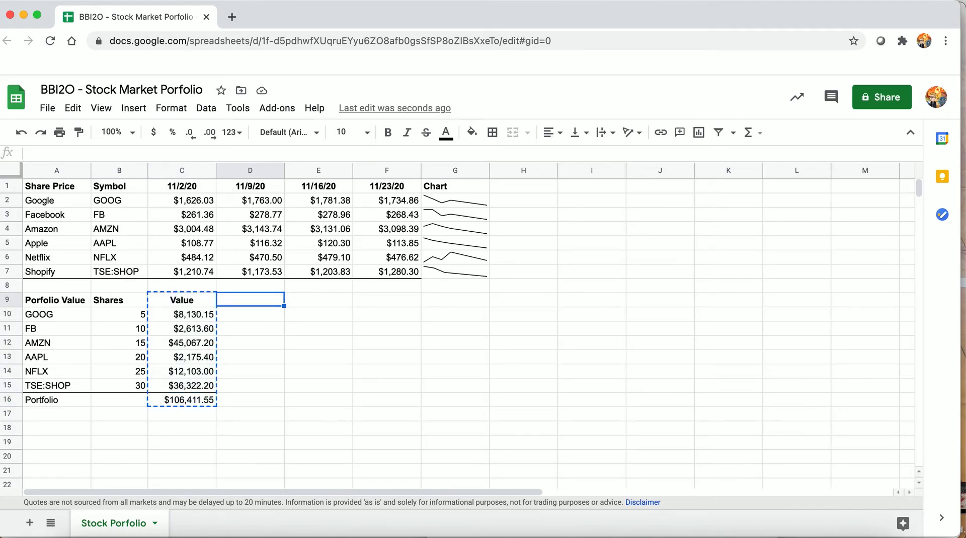
pyautogui.press('super+v')
# Step: Paste the copied Value column into E9:E16 and F9:F16 for the remaining two dates
pyautogui.press('Right')
pyautogui.press('super+v')
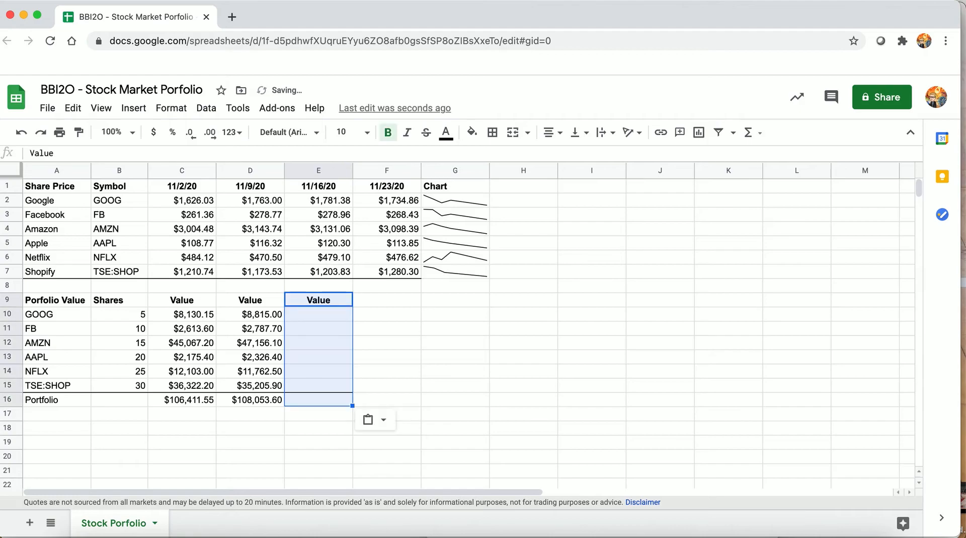
pyautogui.press('Right')
pyautogui.press('super+v')
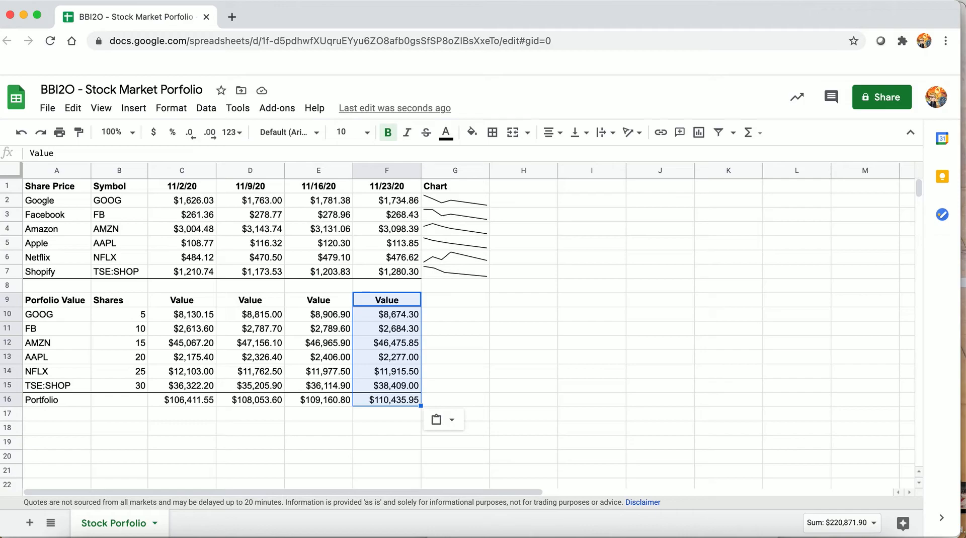
# Step: Insert a pie chart of the 11/2/20 holding values in C10:C15, labelled with the symbols in A10:A15
pyautogui.click(174, 316)
pyautogui.moveTo(170, 320); pyautogui.dragTo(169, 388)
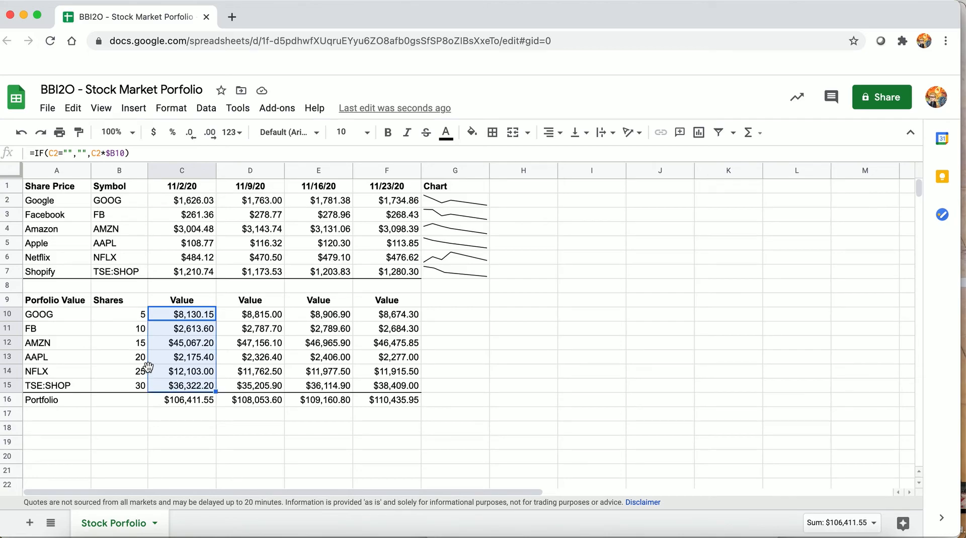
pyautogui.moveTo(57, 314); pyautogui.dragTo(57, 386)
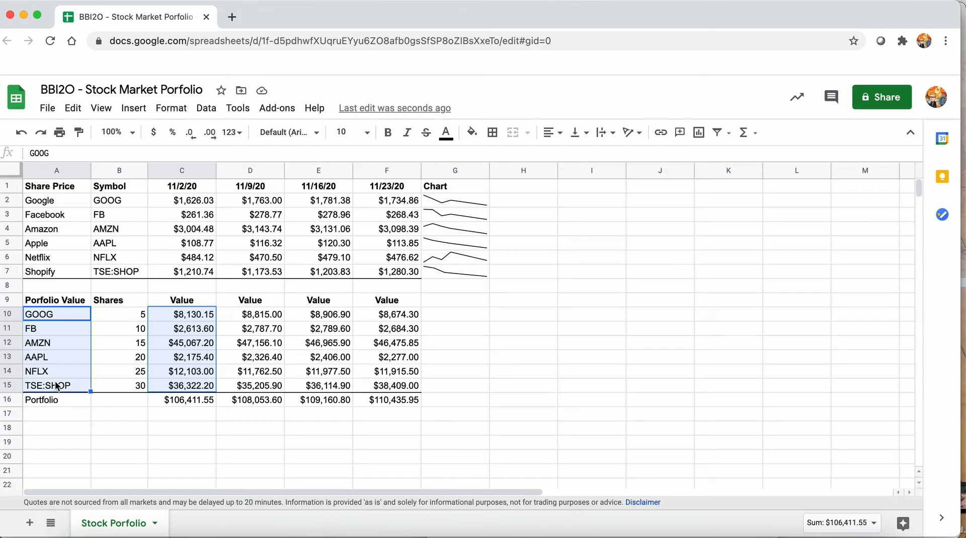
pyautogui.click(135, 109)
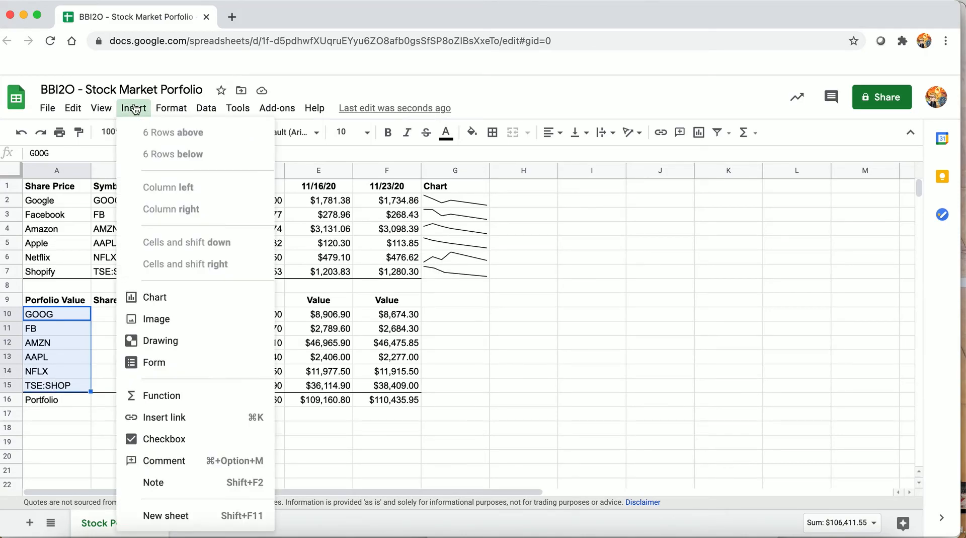
pyautogui.click(168, 304)
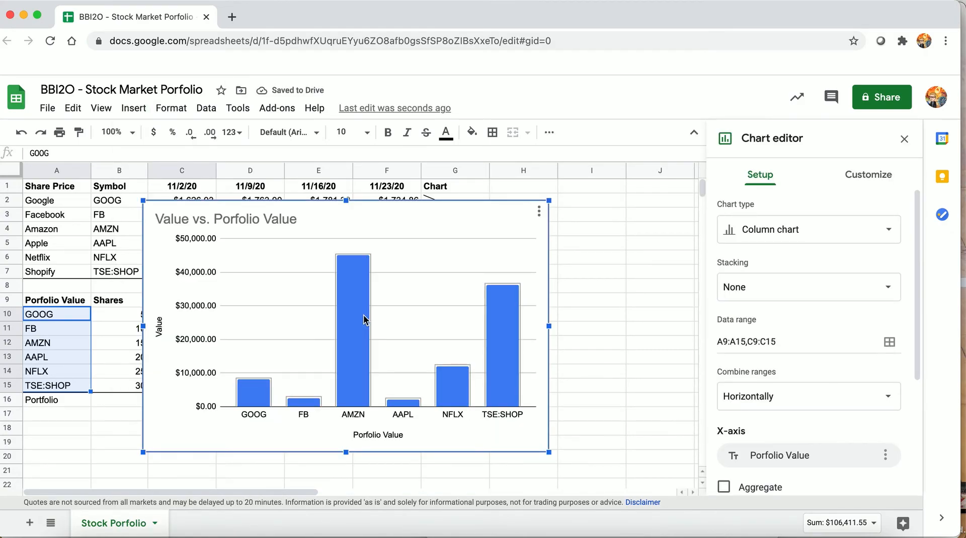
pyautogui.click(820, 235)
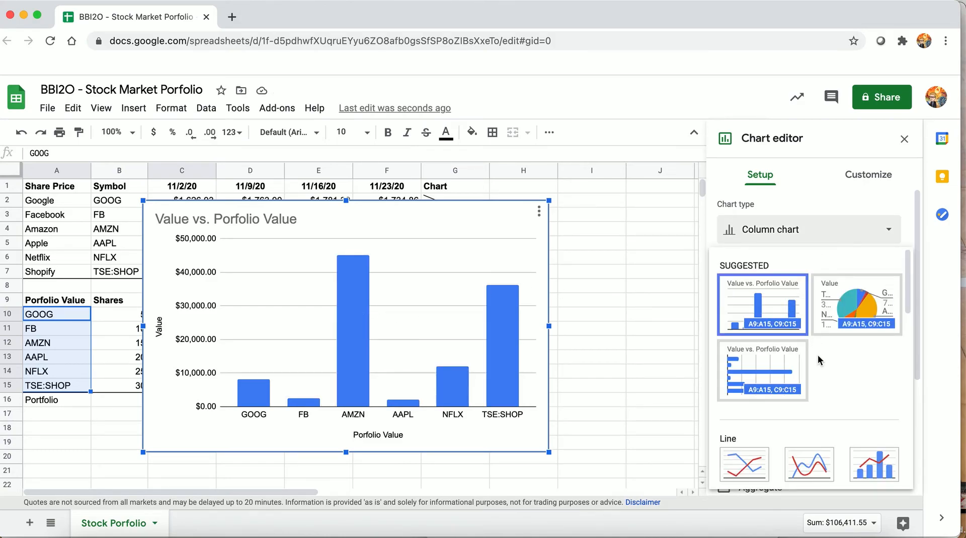
pyautogui.click(851, 322)
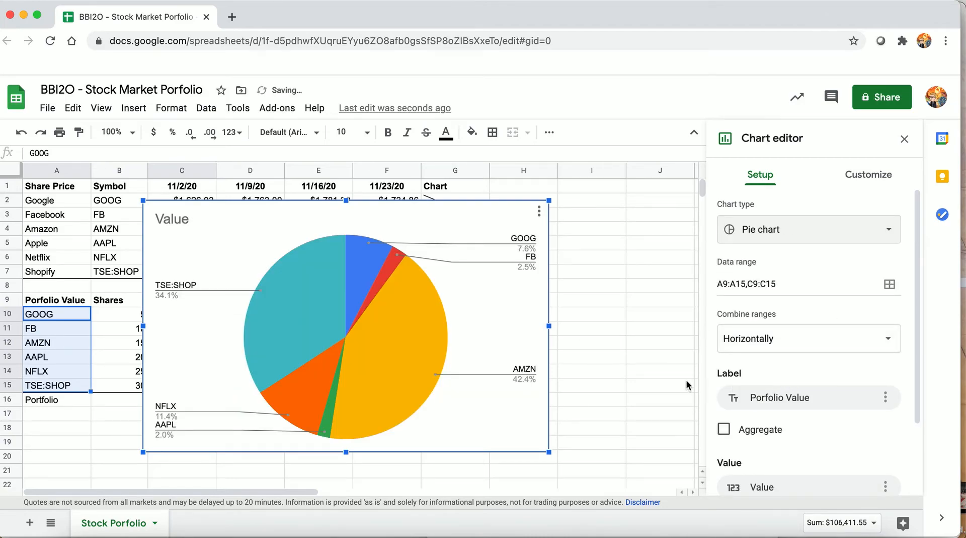
# Step: Move the pie chart to its own sheet, and return to the Stock Porfolio sheet
pyautogui.click(540, 211)
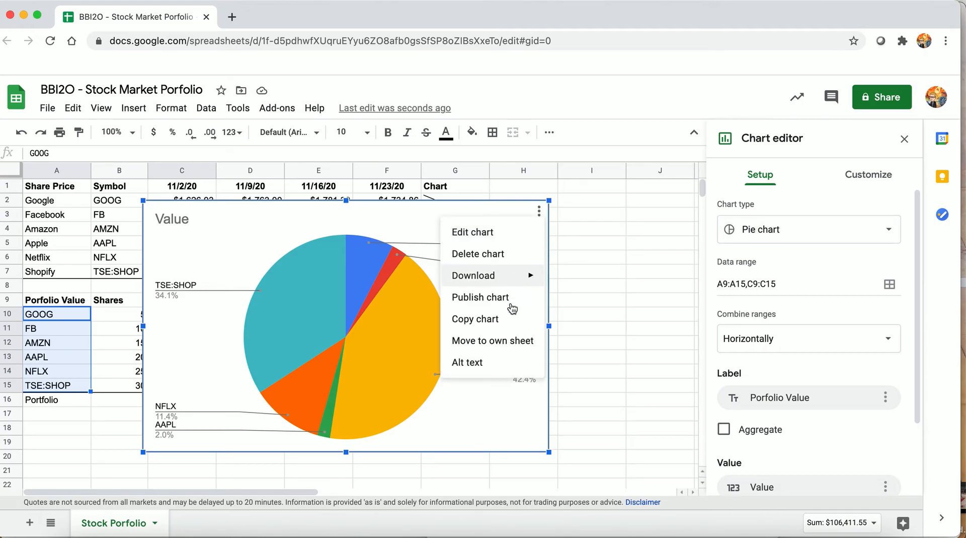
pyautogui.click(516, 341)
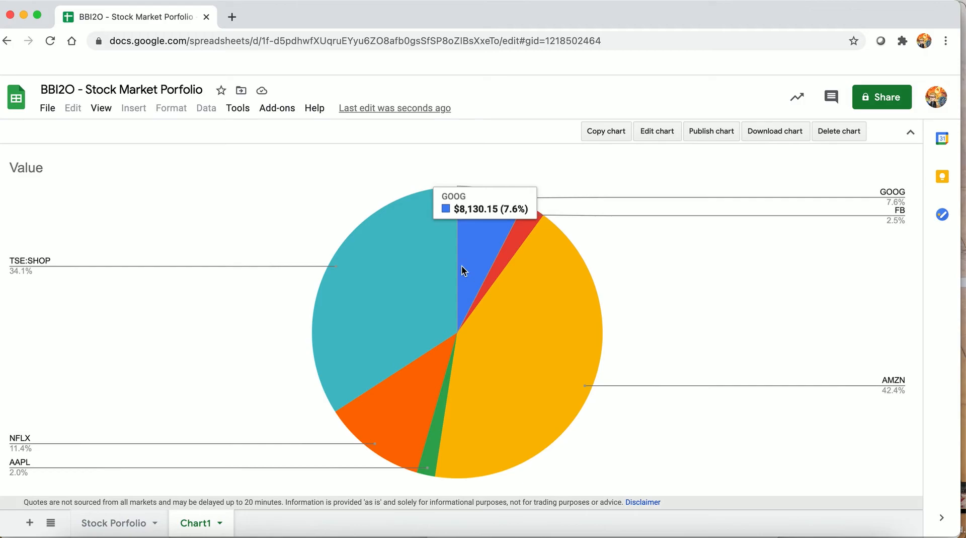
pyautogui.click(101, 524)
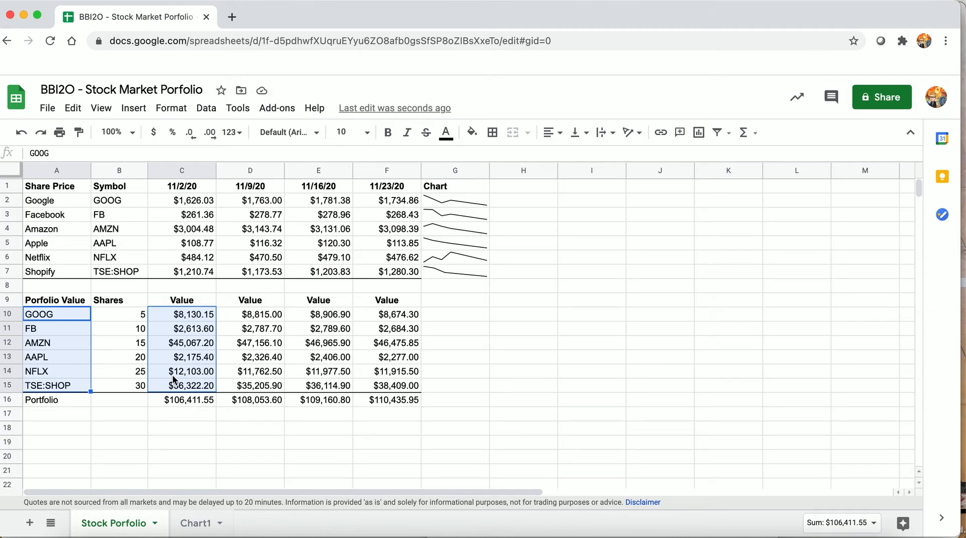
# Step: Examine the formula behind the 11/2/20 total in cell C8
pyautogui.click(45, 206)
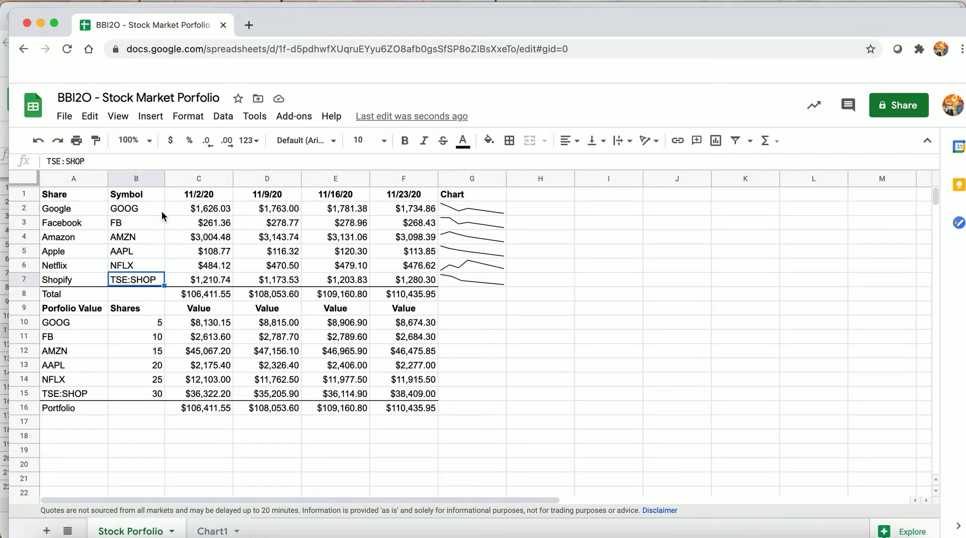
pyautogui.click(209, 296)
pyautogui.click(115, 162)
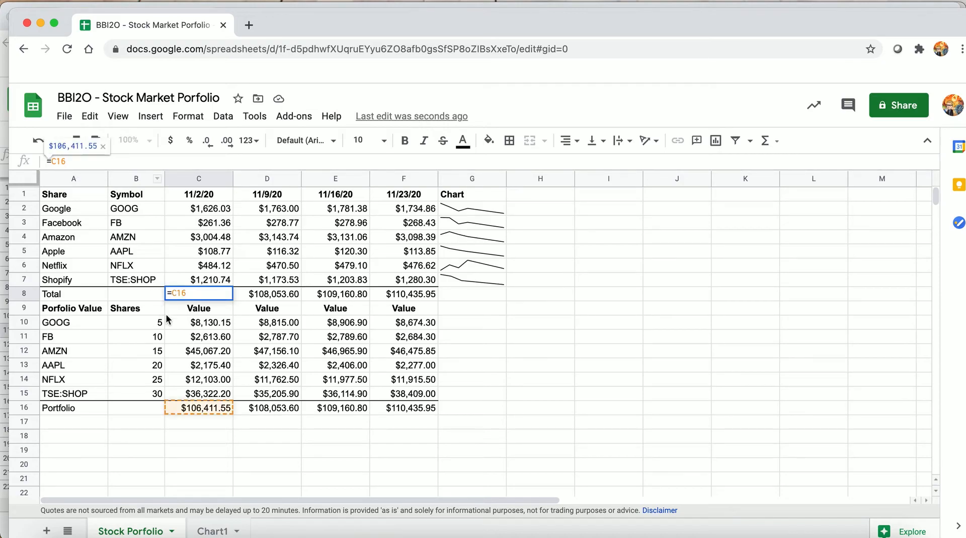
pyautogui.press('Return')
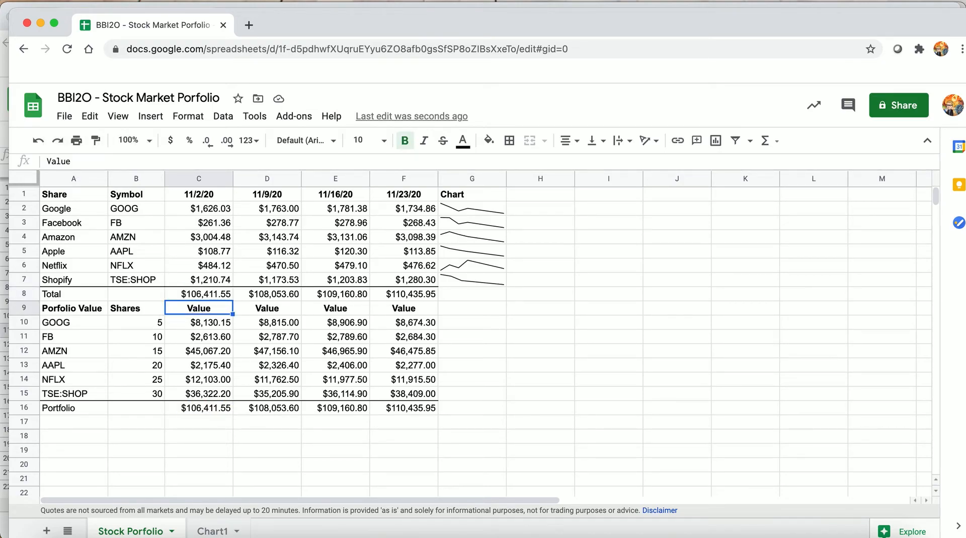
pyautogui.press('Down')
pyautogui.click(206, 297)
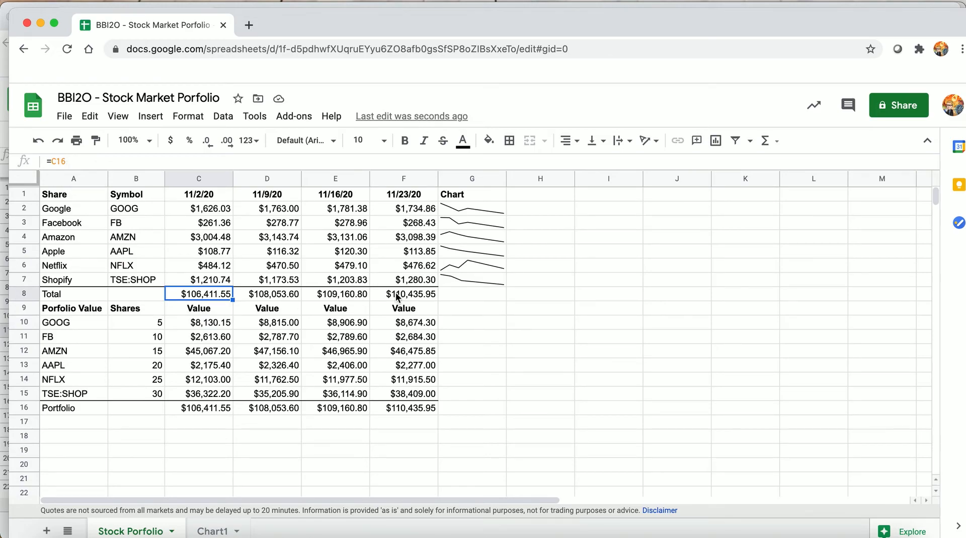
# Step: Insert a chart from the share names in A1:A8 and the dated prices and totals in C1:F8
pyautogui.moveTo(397, 297); pyautogui.dragTo(210, 198)
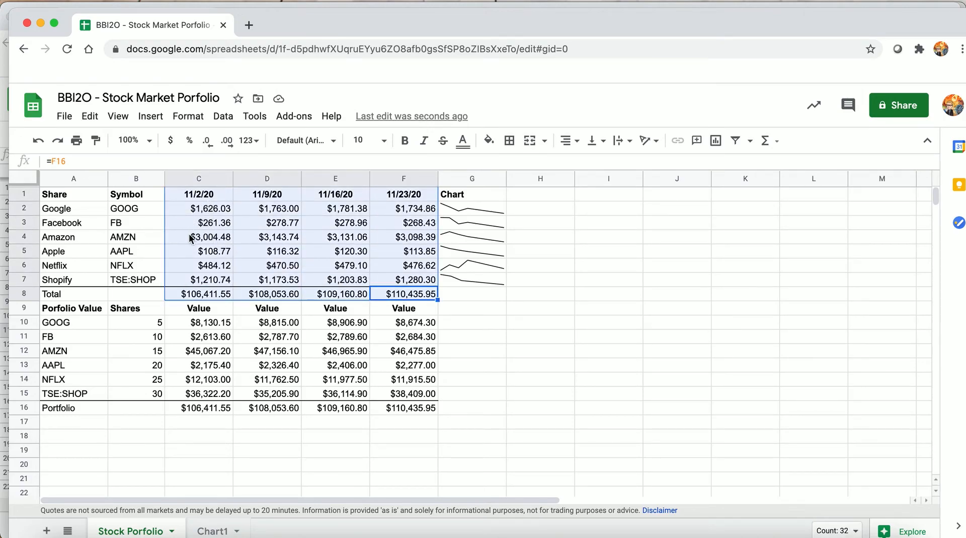
pyautogui.moveTo(88, 291); pyautogui.dragTo(86, 200)
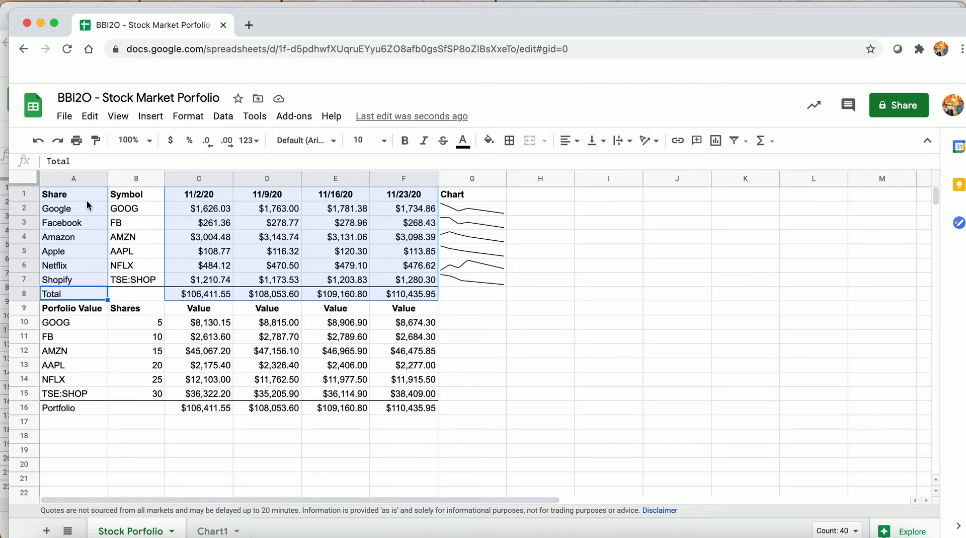
pyautogui.click(151, 116)
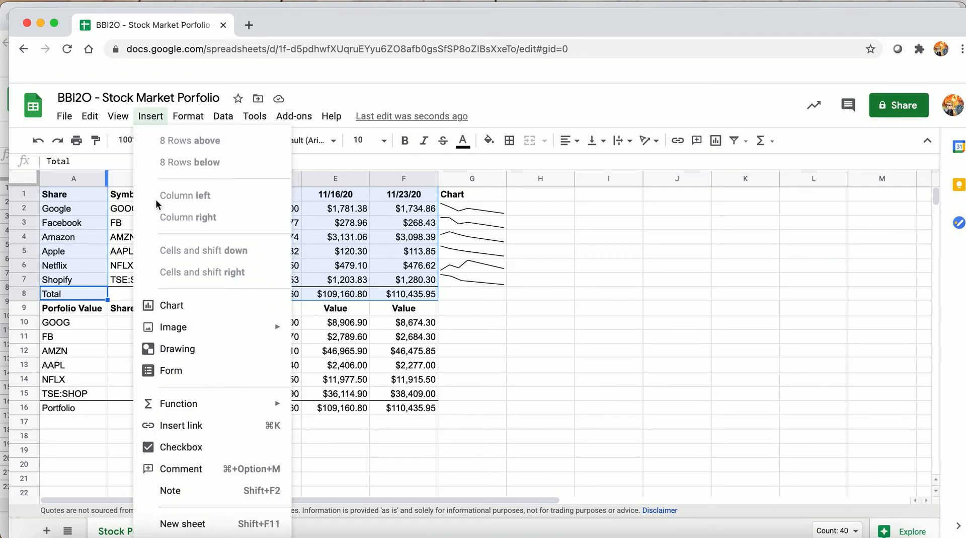
pyautogui.click(181, 305)
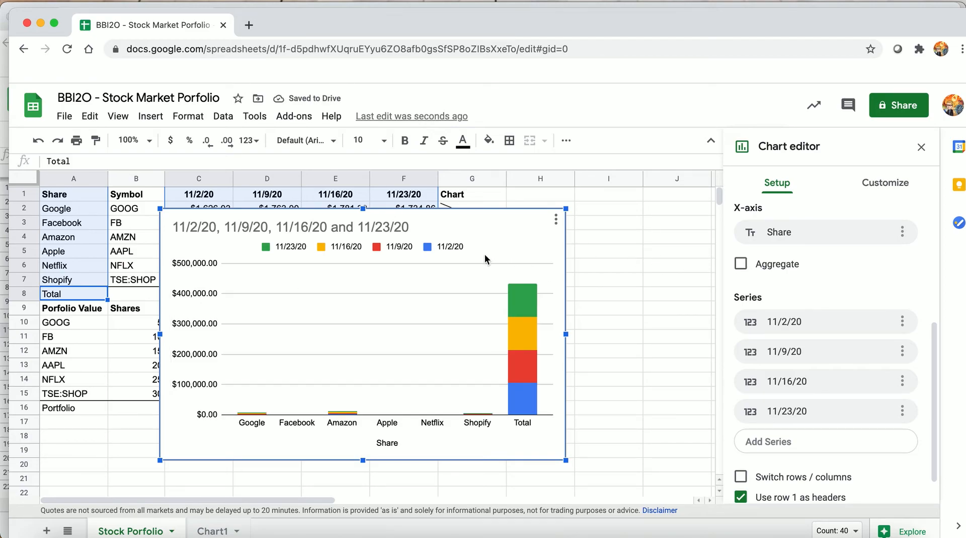
# Step: Change the new chart to a line chart and switch its rows and columns
pyautogui.scroll(5, 810, 296)
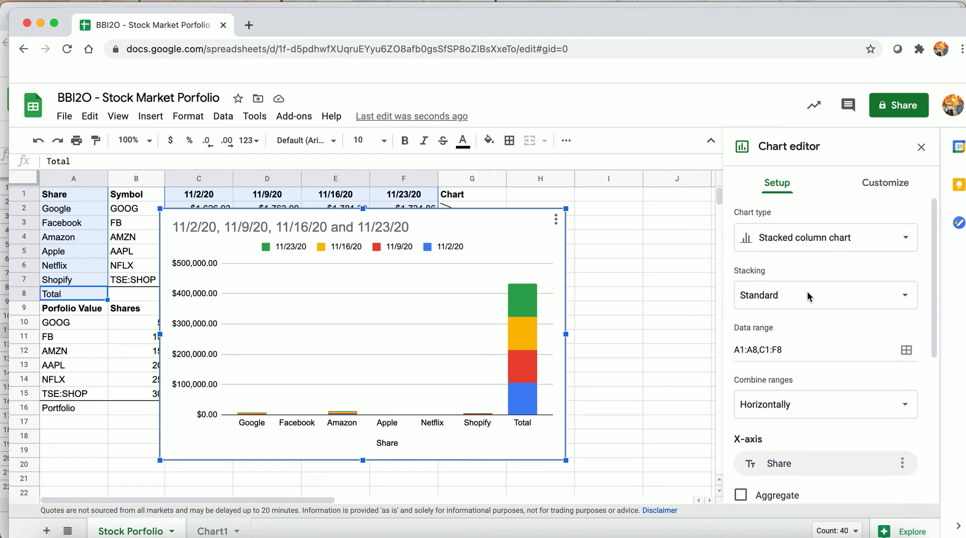
pyautogui.click(796, 242)
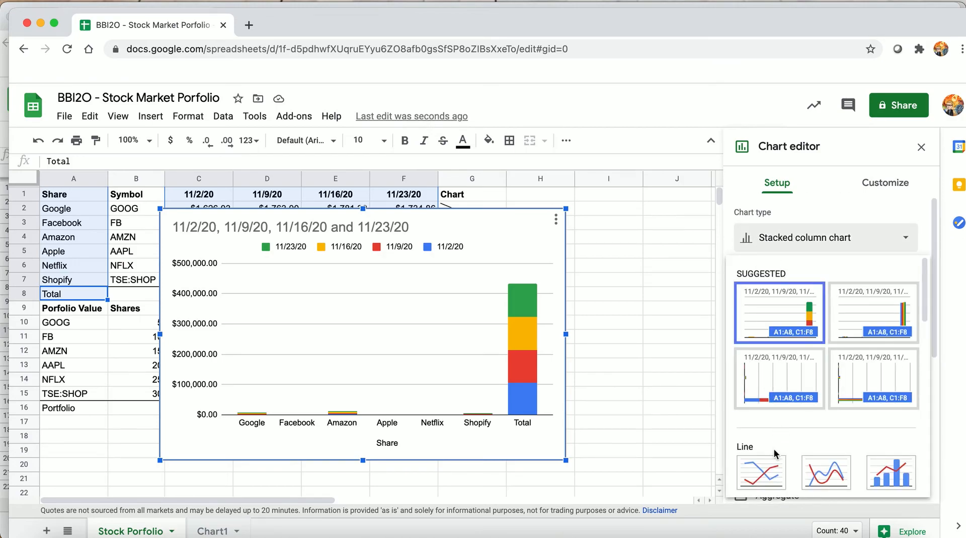
pyautogui.click(767, 472)
pyautogui.scroll(-5, 789, 429)
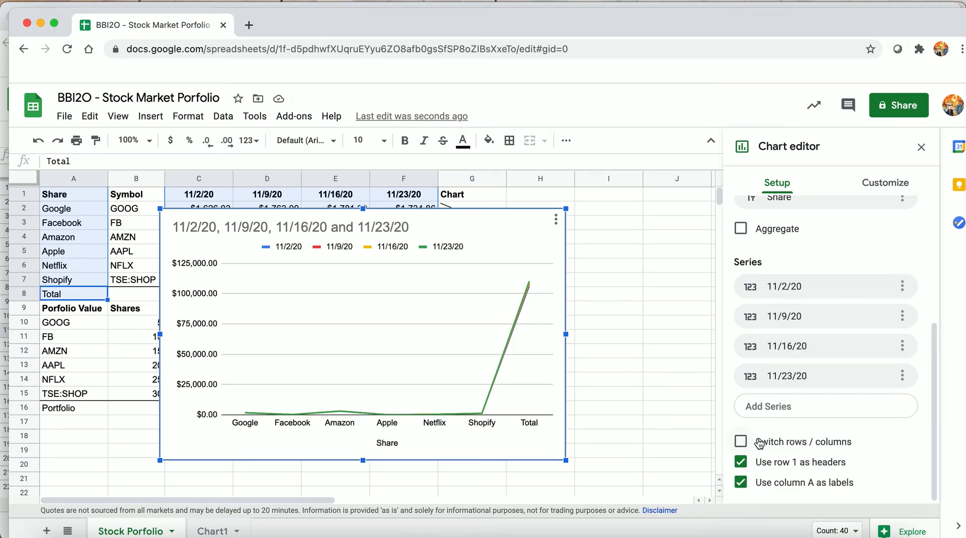
pyautogui.click(742, 441)
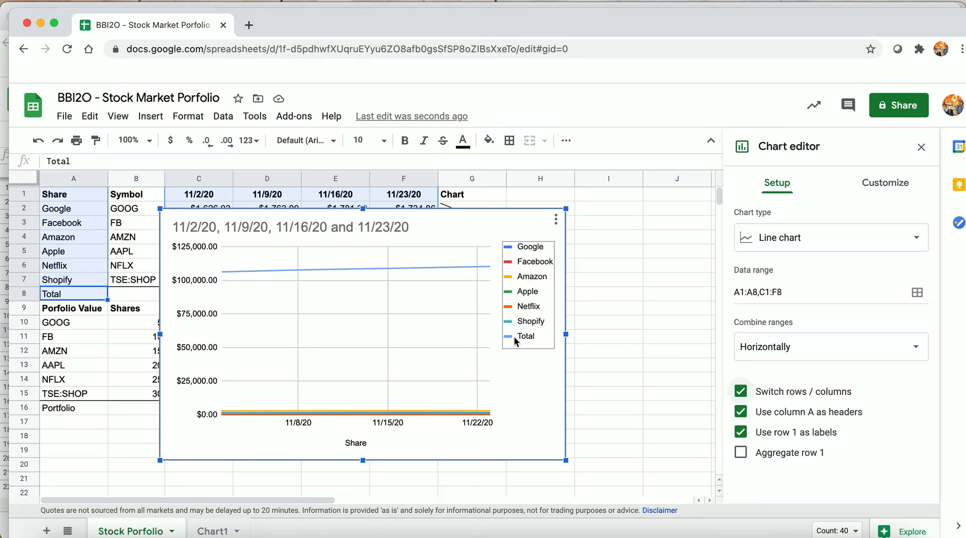
# Step: Set the line chart's horizontal axis title to "Month of November" and its chart title to "Portfolio"
pyautogui.click(355, 448)
pyautogui.click(357, 444)
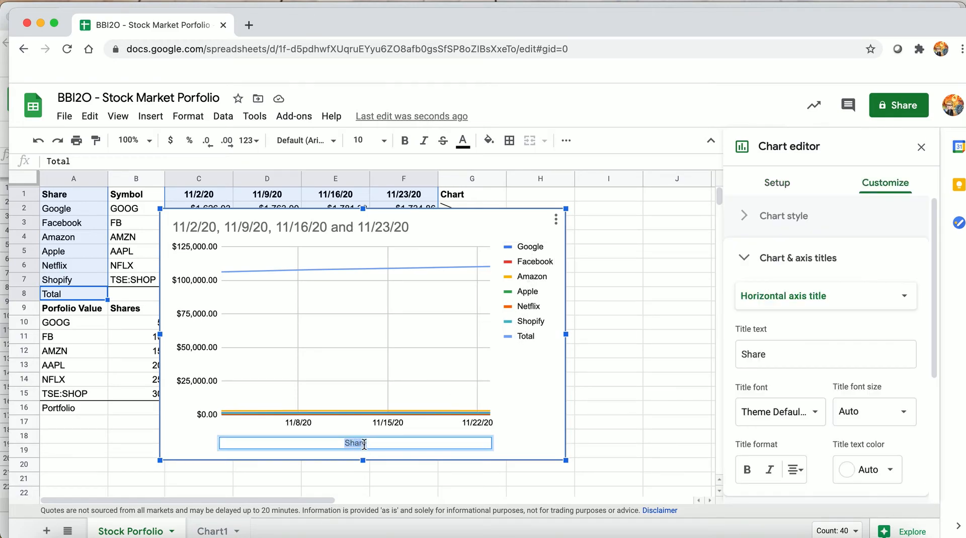
pyautogui.write('Month of November')
pyautogui.press('Return')
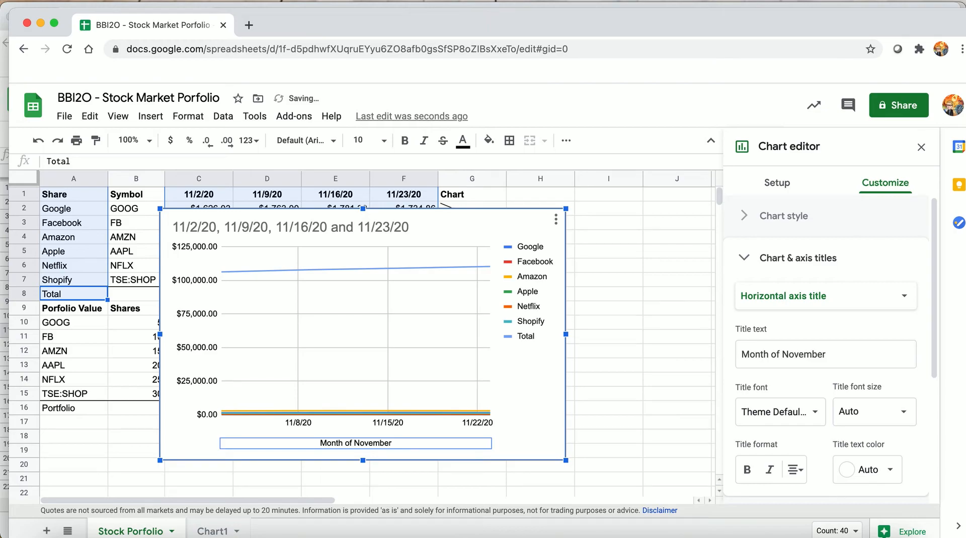
pyautogui.click(291, 235)
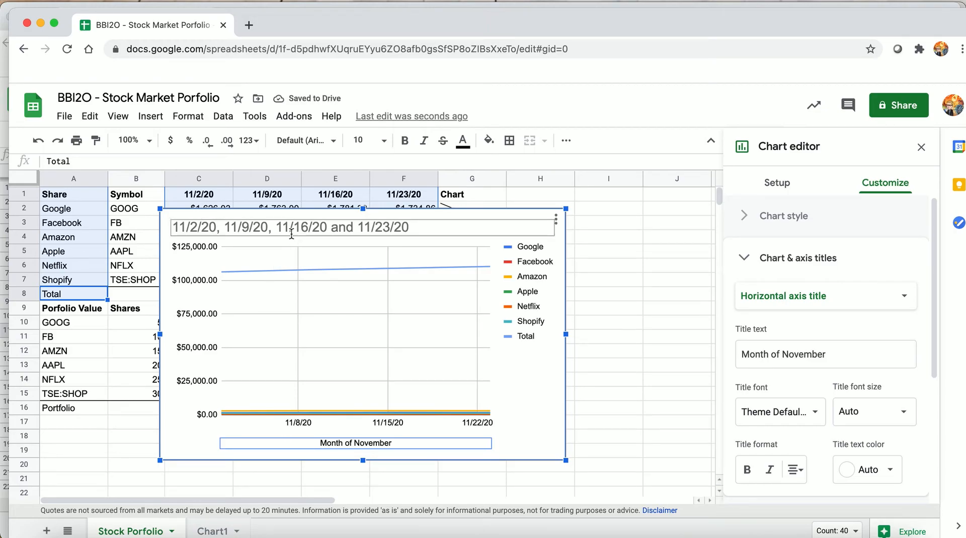
pyautogui.click(291, 233)
pyautogui.write('Portfolio')
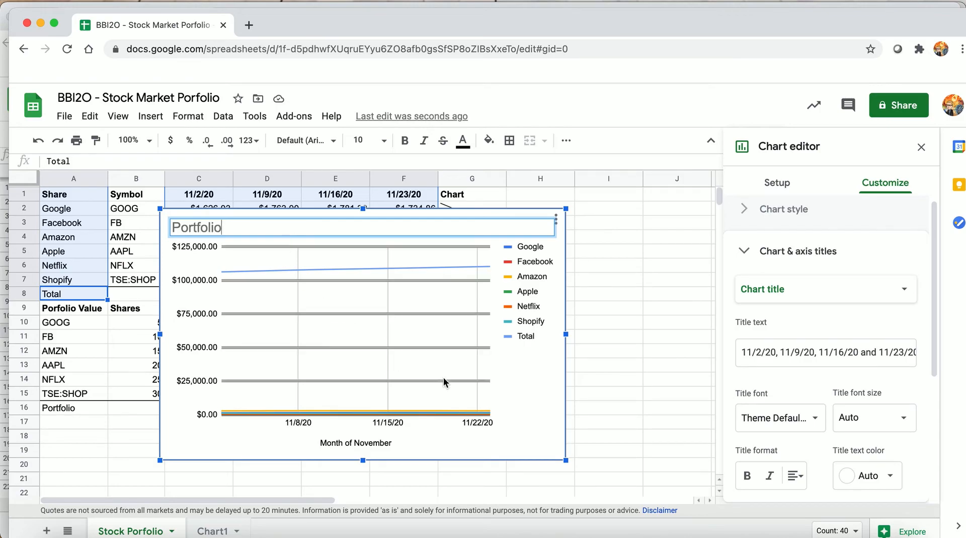
pyautogui.press('Return')
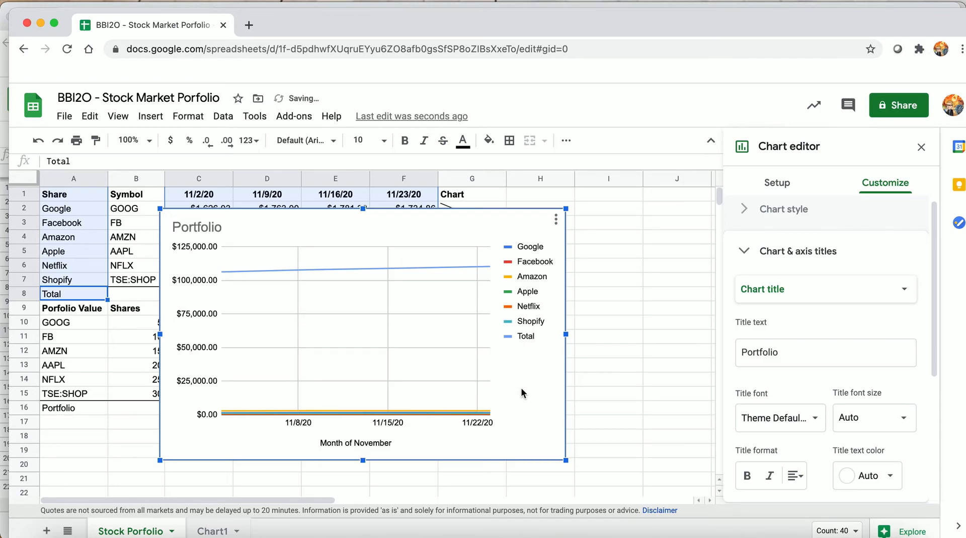
# Step: Move the line chart to its own sheet and rename that sheet "Total Value"
pyautogui.click(556, 220)
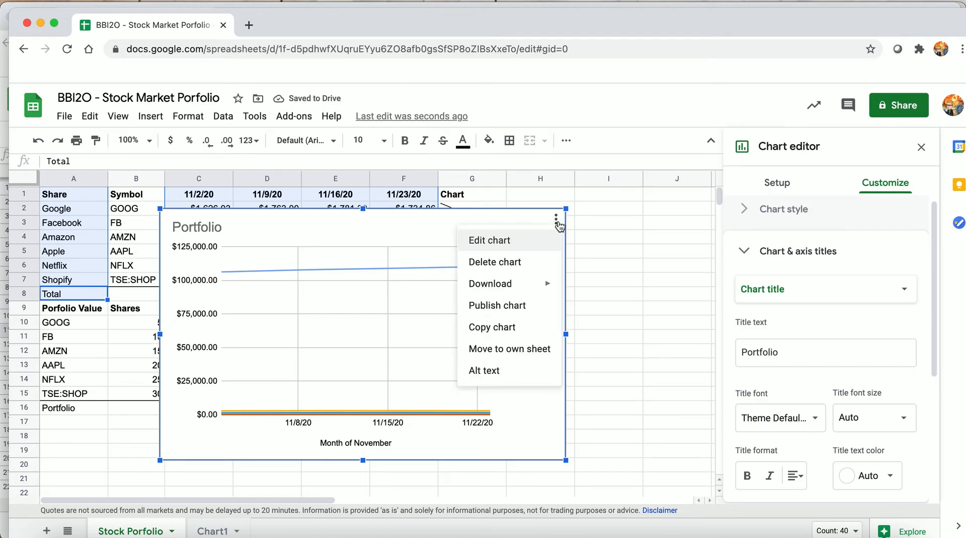
pyautogui.click(512, 354)
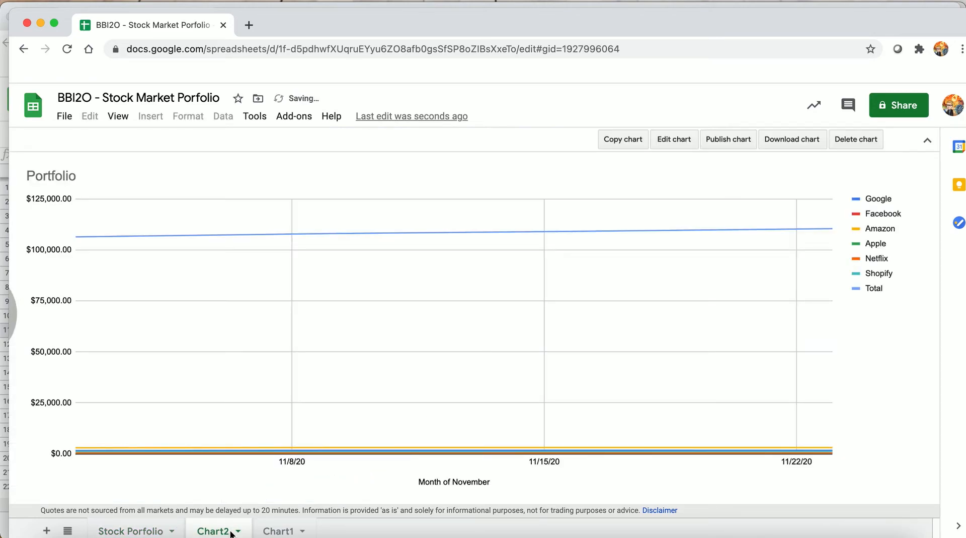
pyautogui.doubleClick(215, 531)
pyautogui.write('Tota')
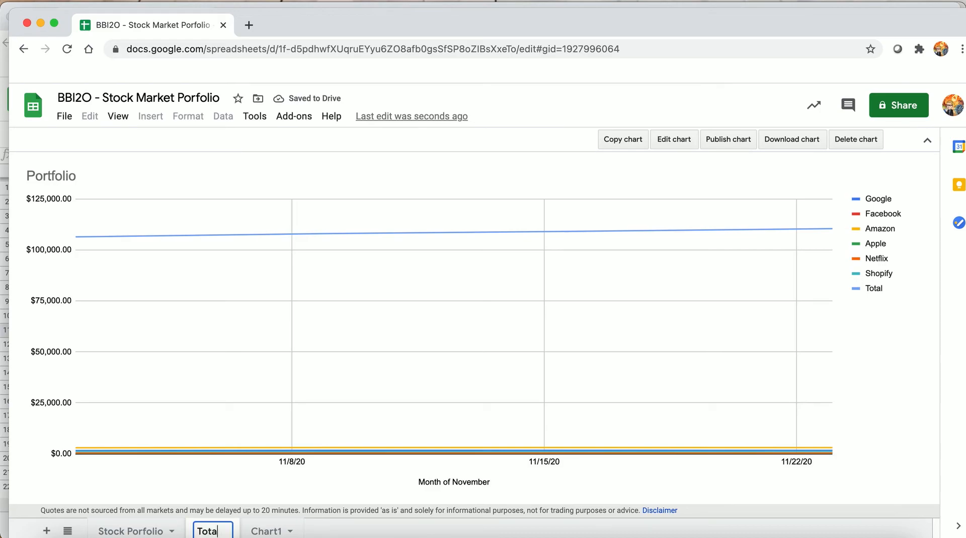
pyautogui.write('l Value')
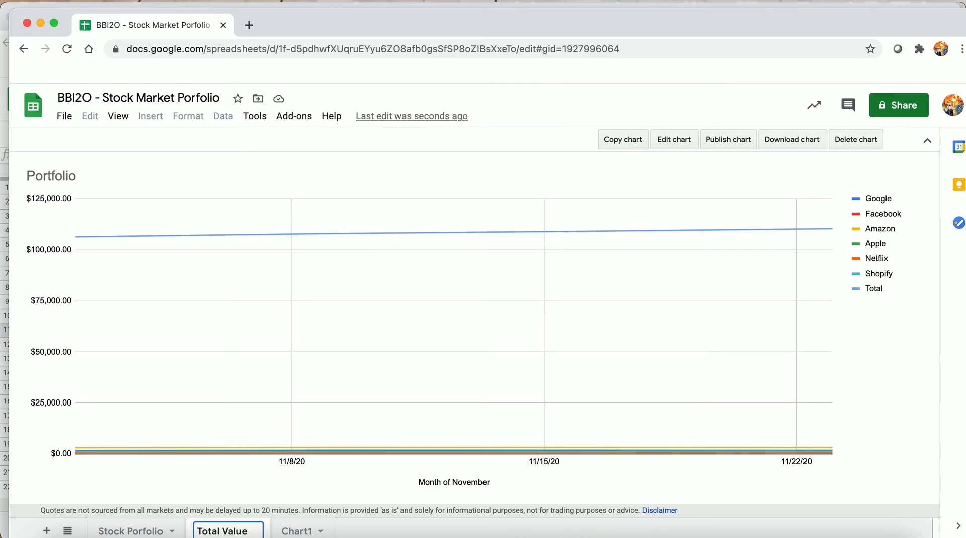
pyautogui.press('Return')
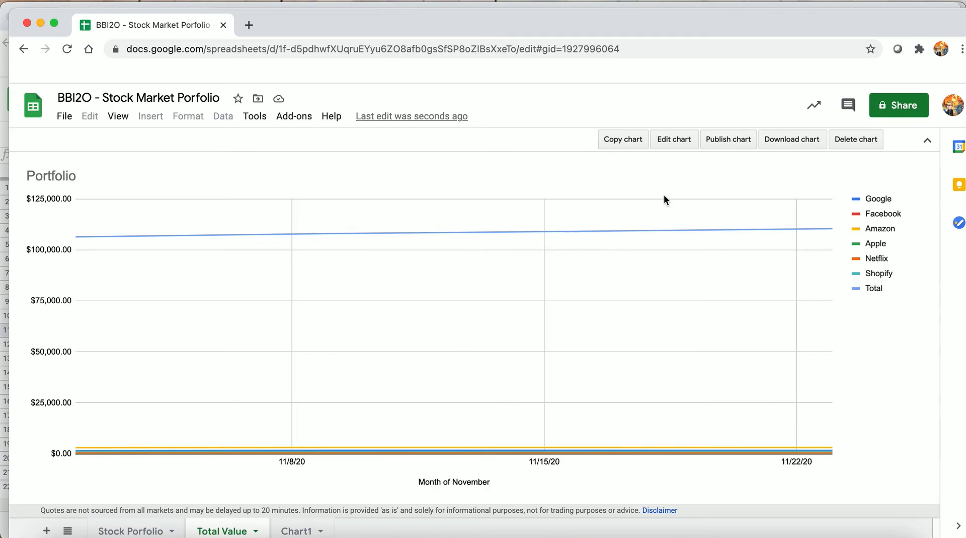
# Step: Change the color of the Total series in the Total Value line chart to magenta
pyautogui.click(683, 141)
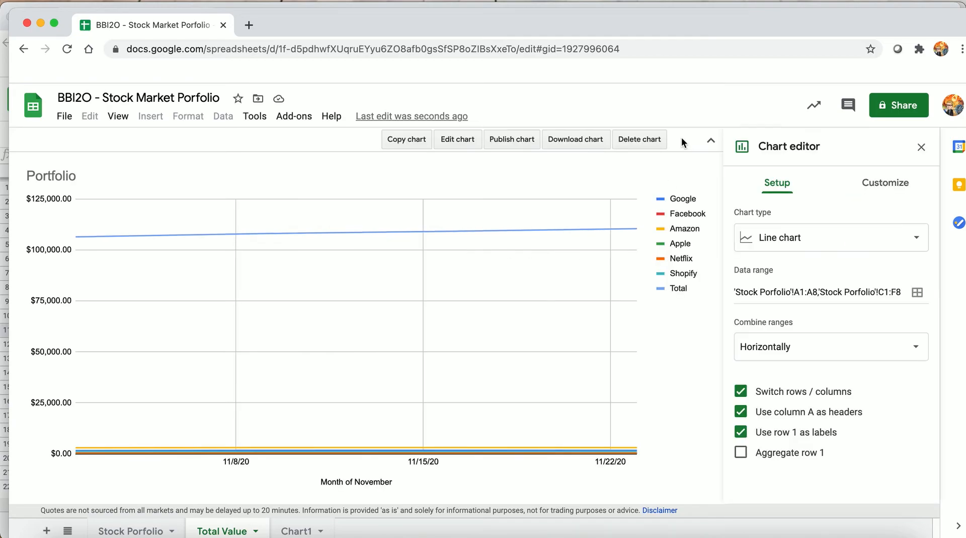
pyautogui.click(884, 185)
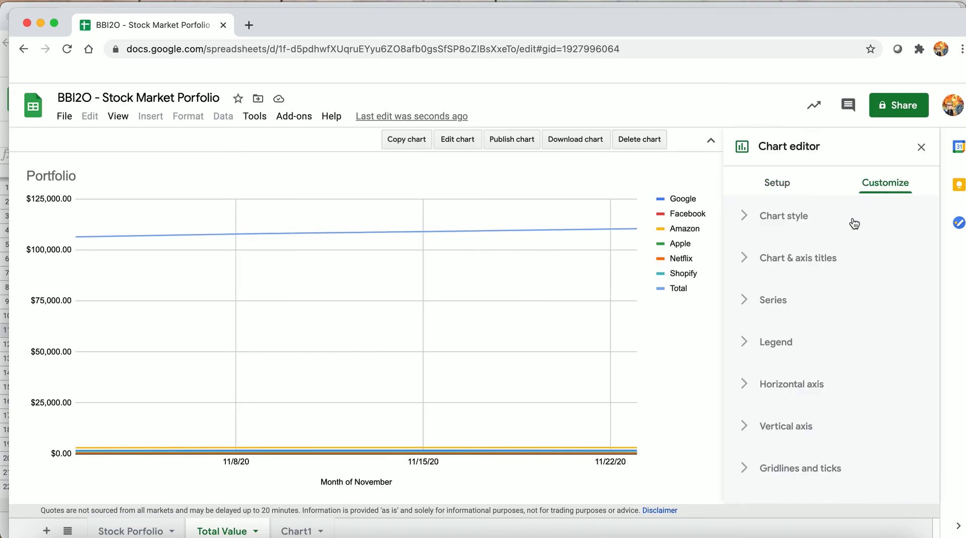
pyautogui.click(810, 304)
pyautogui.click(812, 346)
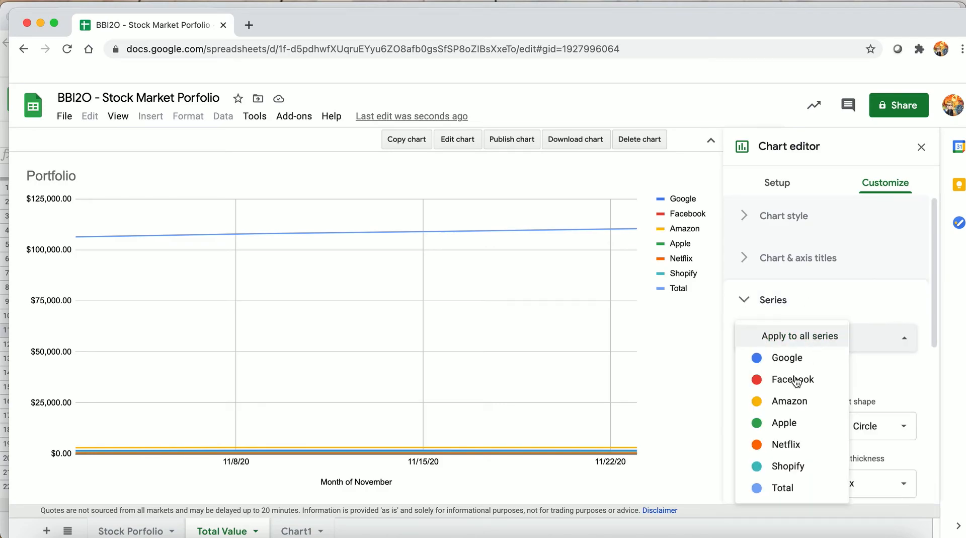
pyautogui.click(777, 488)
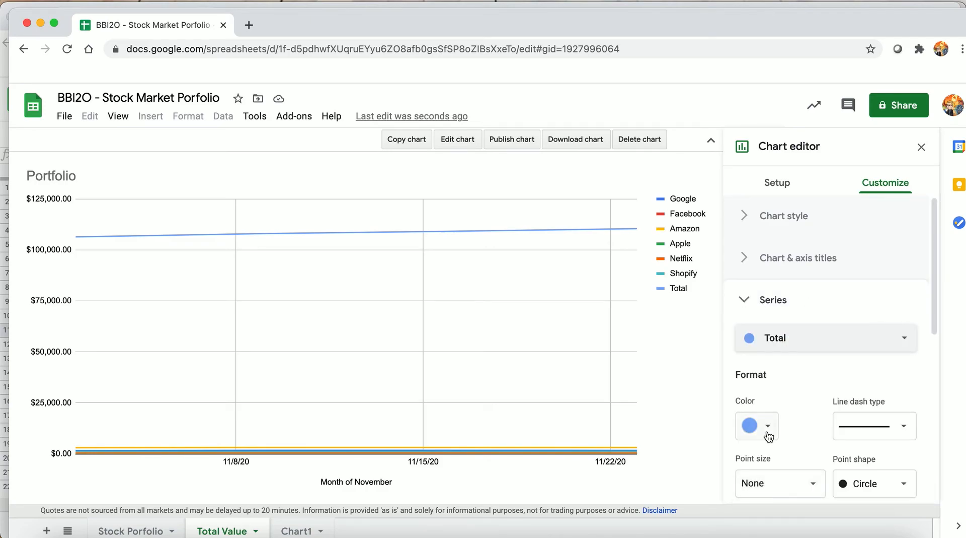
pyautogui.click(768, 432)
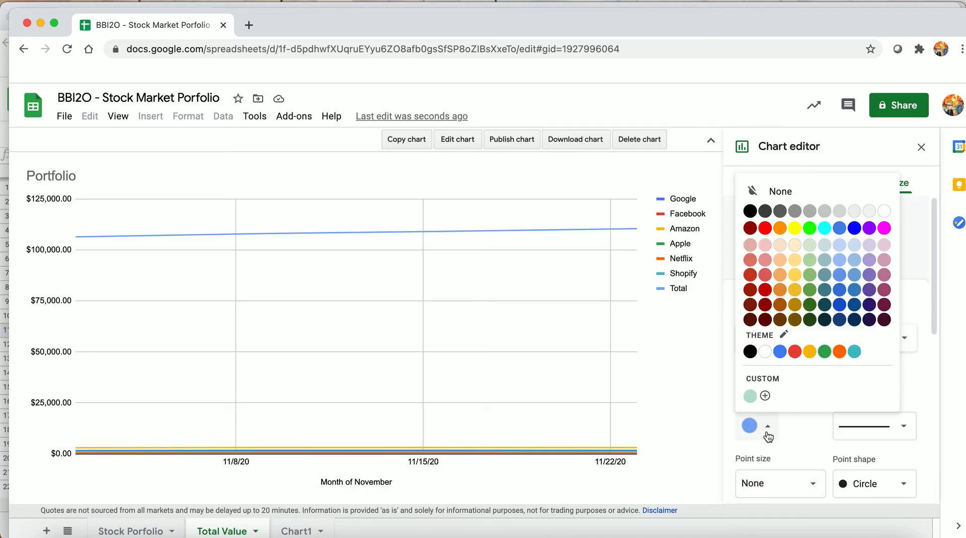
pyautogui.click(885, 228)
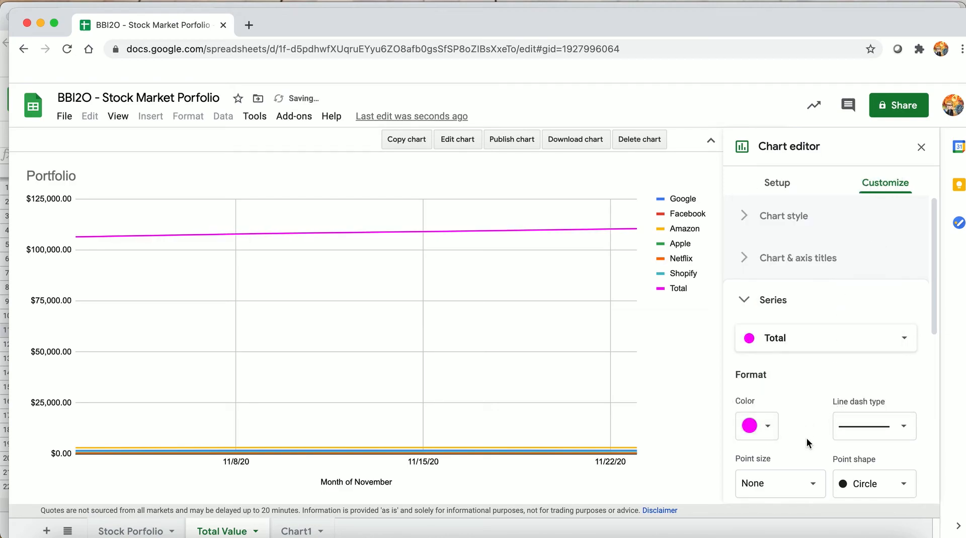
# Step: Plot the Total series against the right axis of the line chart
pyautogui.scroll(-3, 807, 437)
pyautogui.scroll(-2, 787, 436)
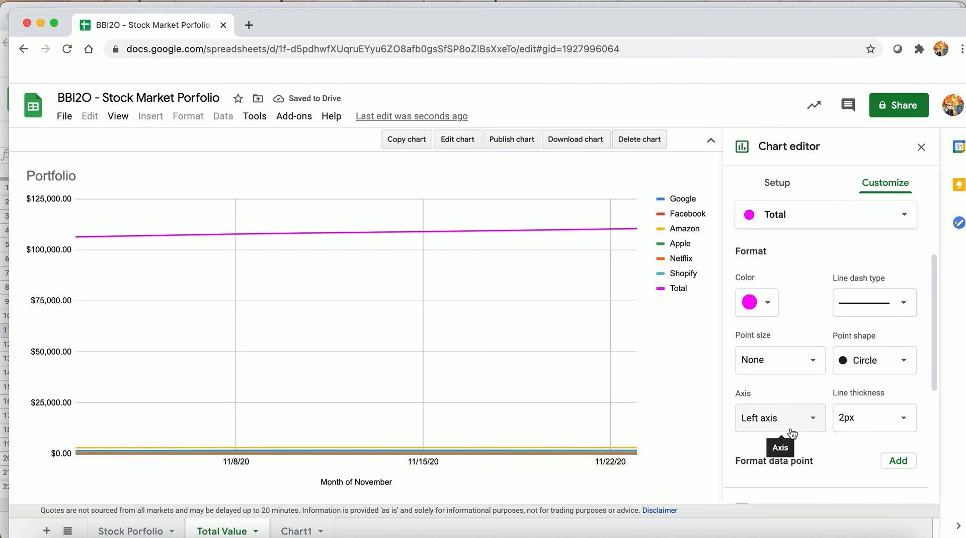
pyautogui.click(789, 418)
pyautogui.click(788, 434)
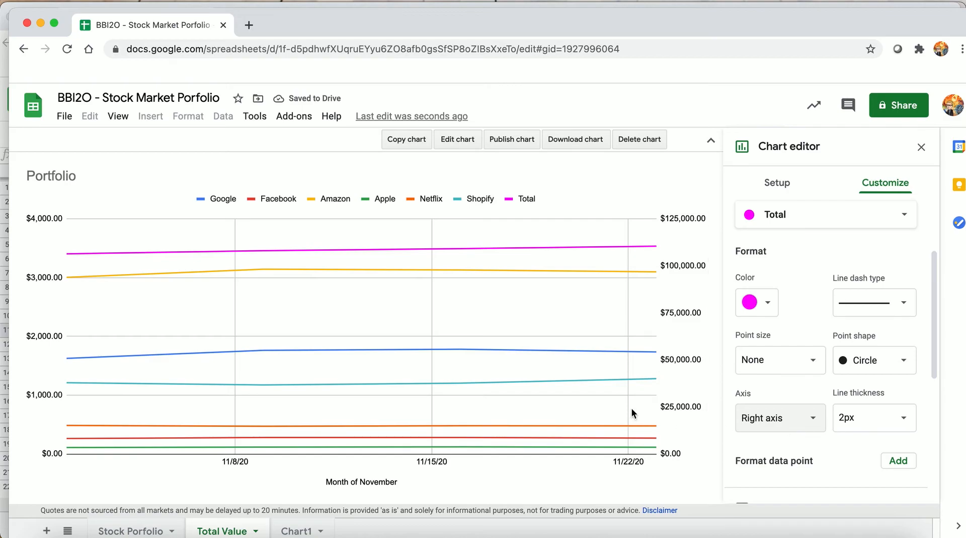
# Step: Try a log scale on the chart's right vertical axis and switch it off again
pyautogui.scroll(-4, 843, 404)
pyautogui.scroll(-3, 844, 403)
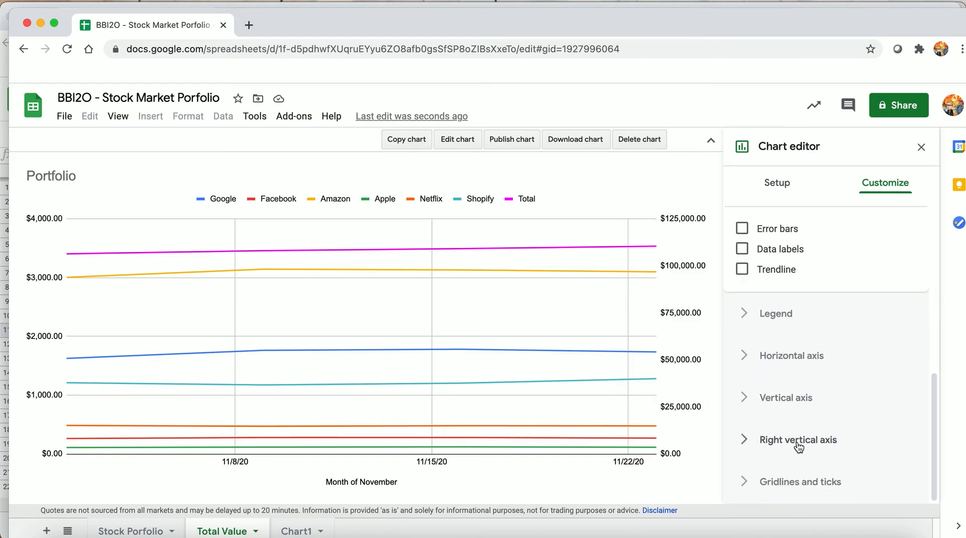
pyautogui.click(798, 440)
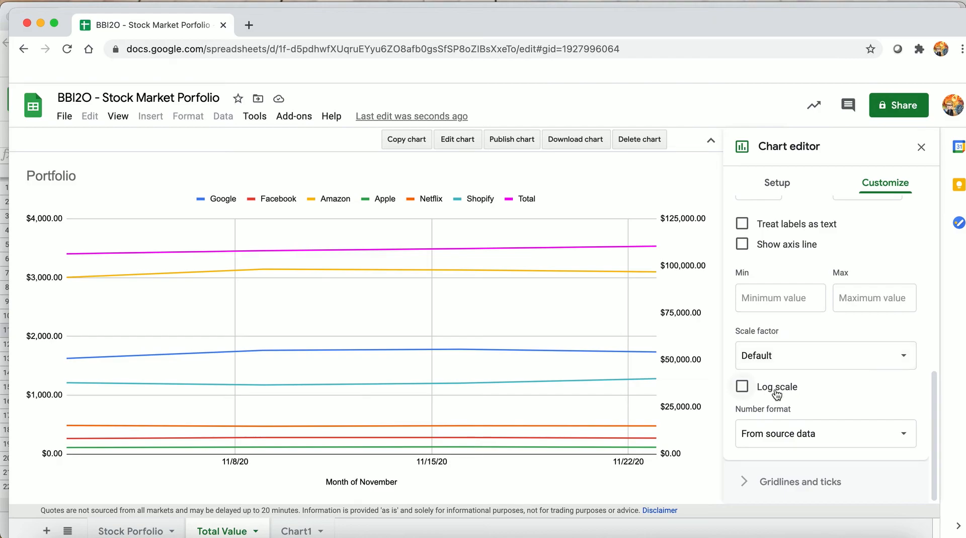
pyautogui.click(743, 387)
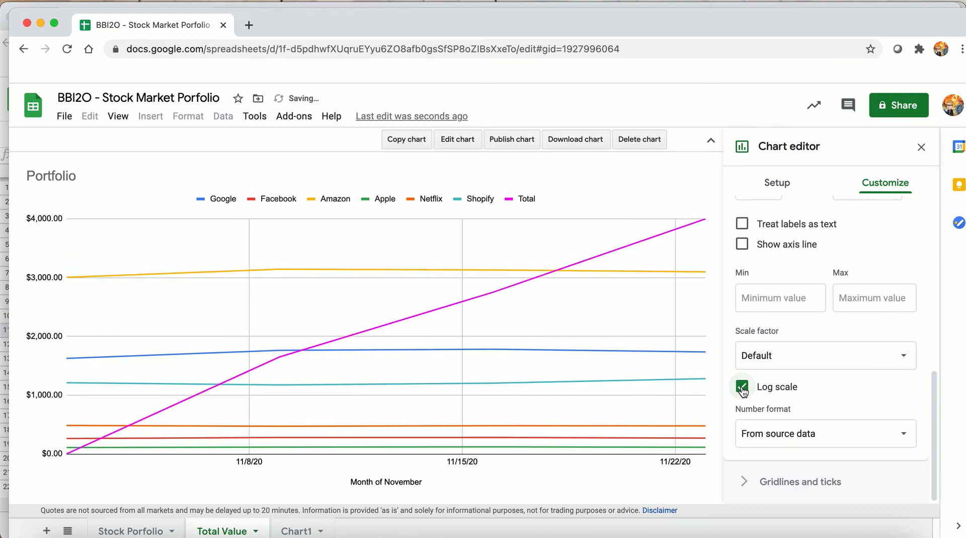
pyautogui.click(743, 388)
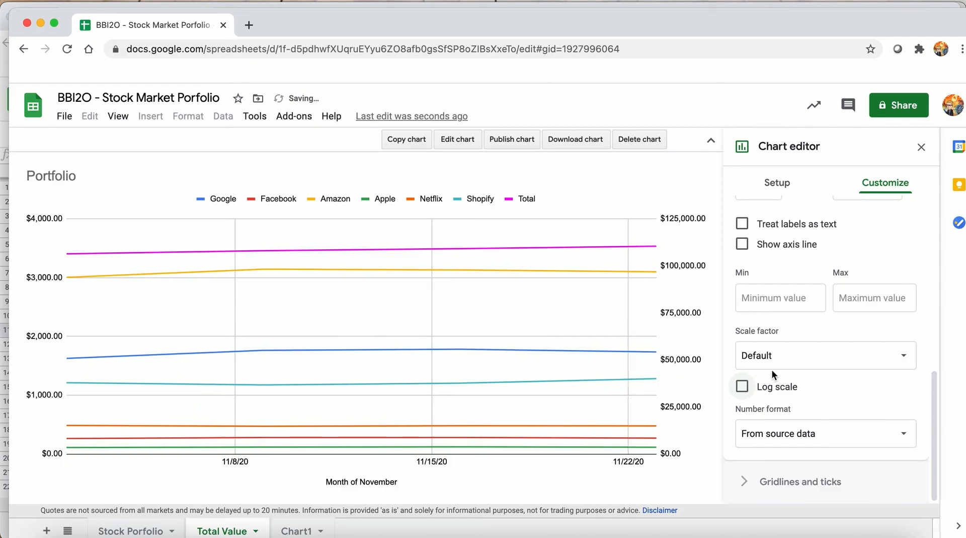
pyautogui.scroll(4, 773, 373)
pyautogui.scroll(3, 774, 375)
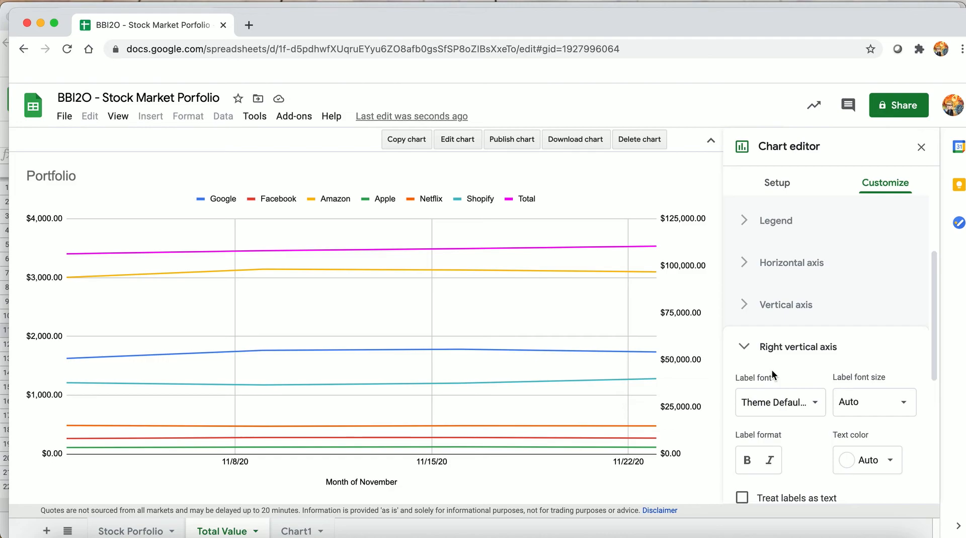
pyautogui.scroll(1, 771, 369)
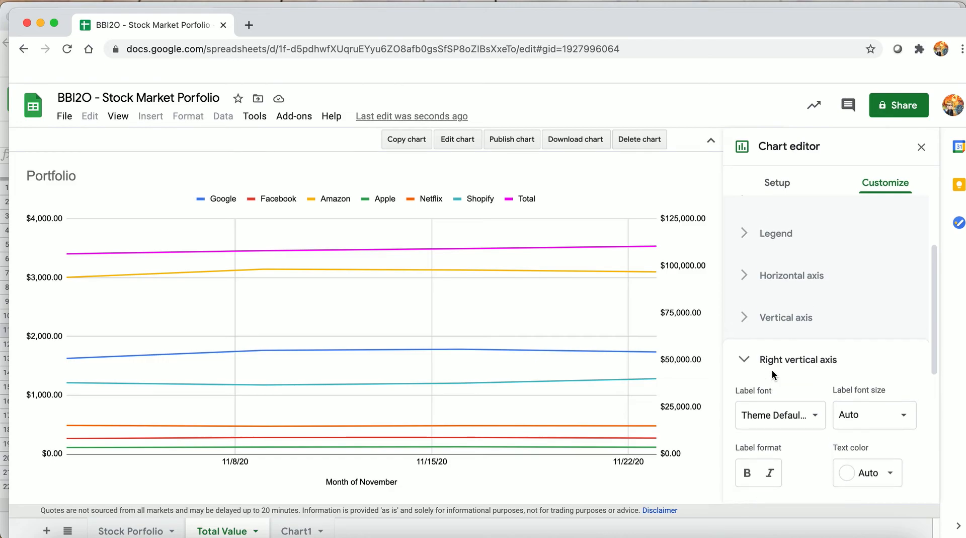
pyautogui.click(746, 366)
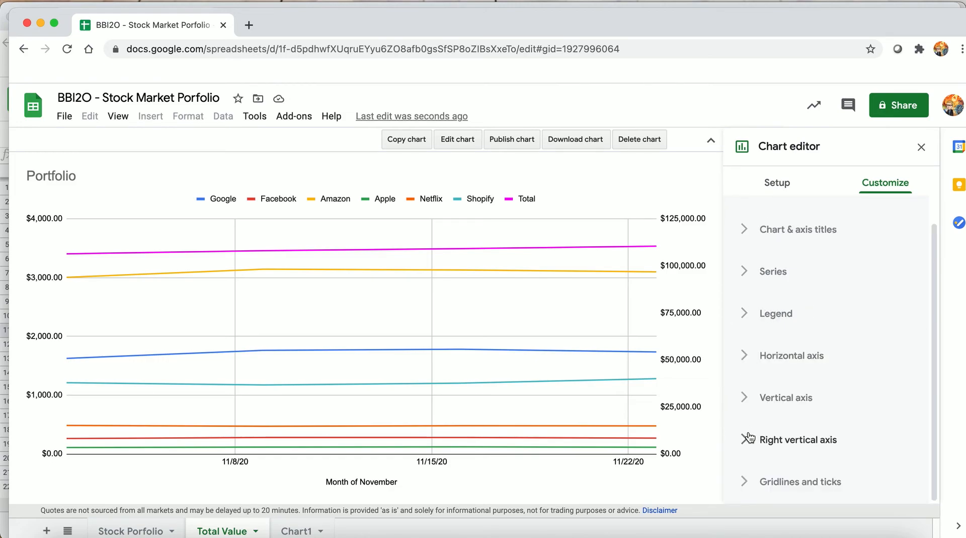
# Step: Set the line chart's right vertical axis title to "Portfolio Value"
pyautogui.scroll(2, 745, 401)
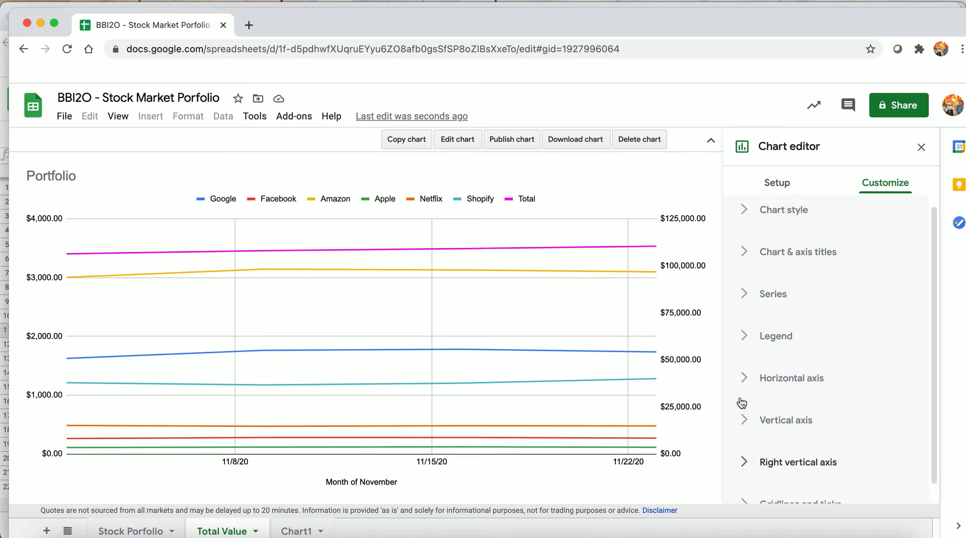
pyautogui.click(782, 269)
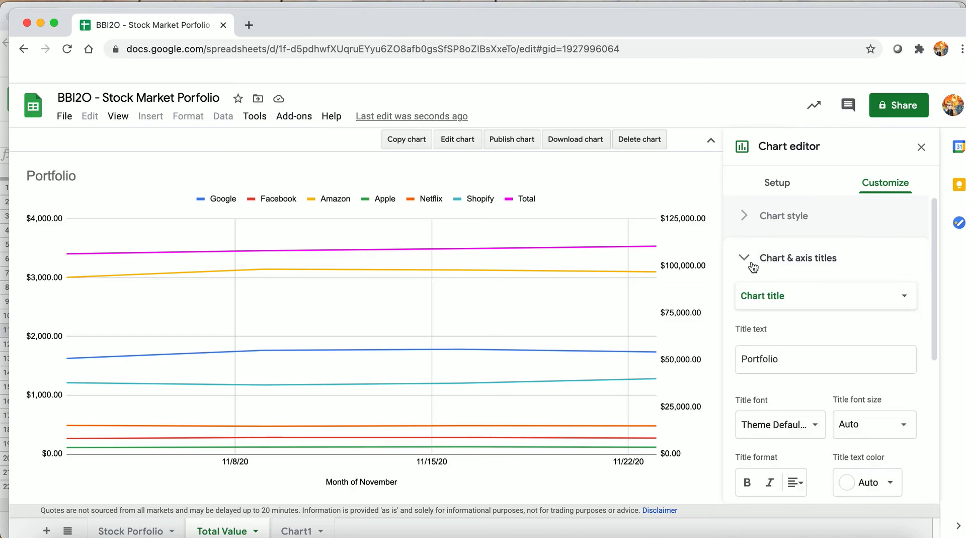
pyautogui.click(771, 301)
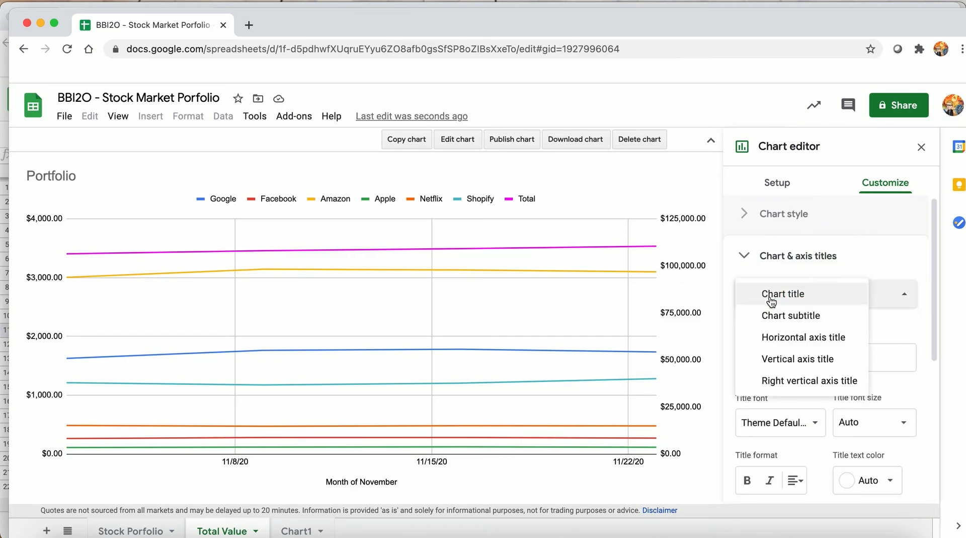
pyautogui.click(774, 380)
pyautogui.click(786, 356)
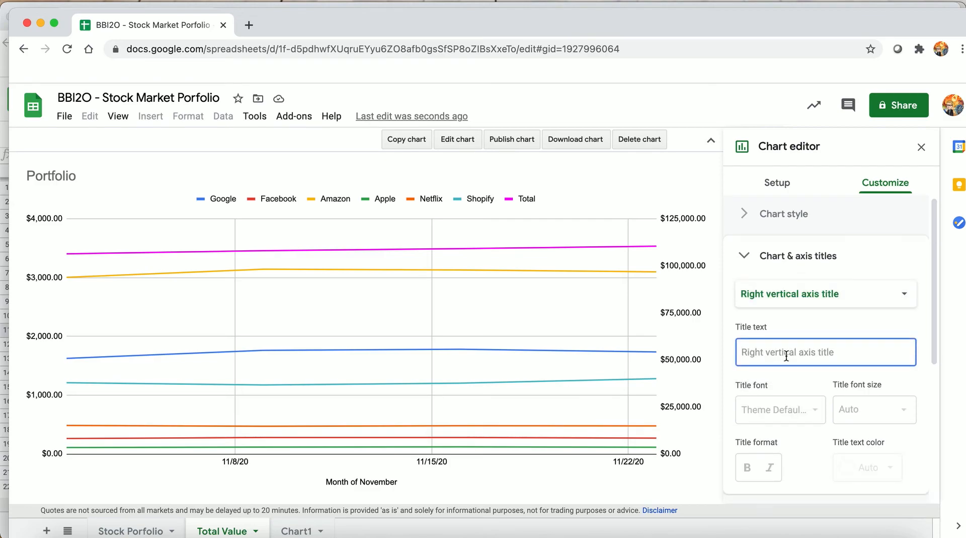
pyautogui.write('Portfolio Value')
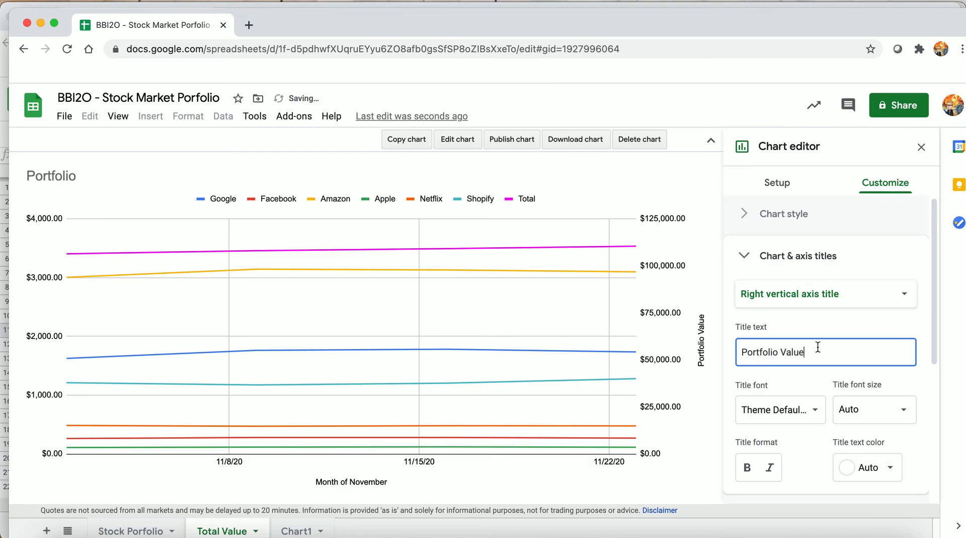
# Step: Set the line chart's vertical axis title to "Share Price"
pyautogui.click(816, 293)
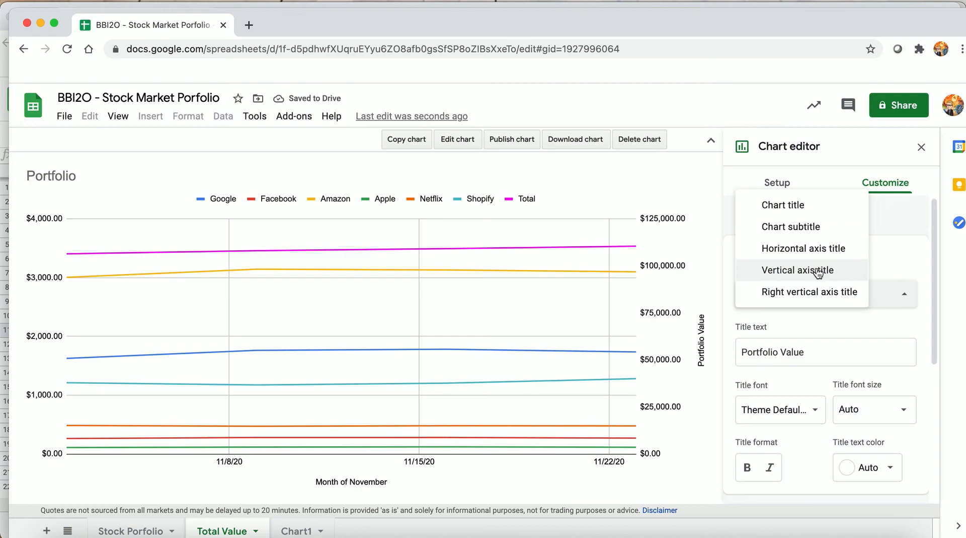
pyautogui.click(818, 273)
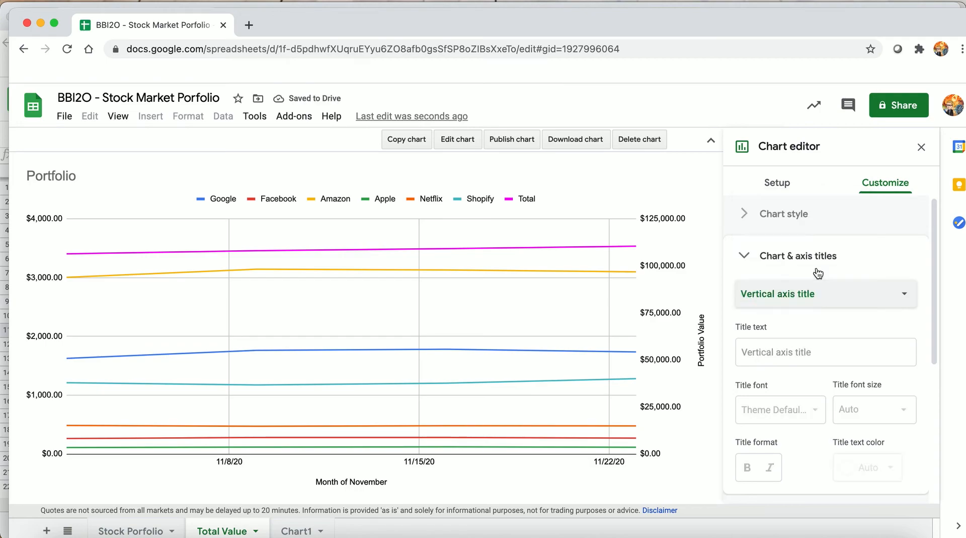
pyautogui.click(788, 349)
pyautogui.write('Share')
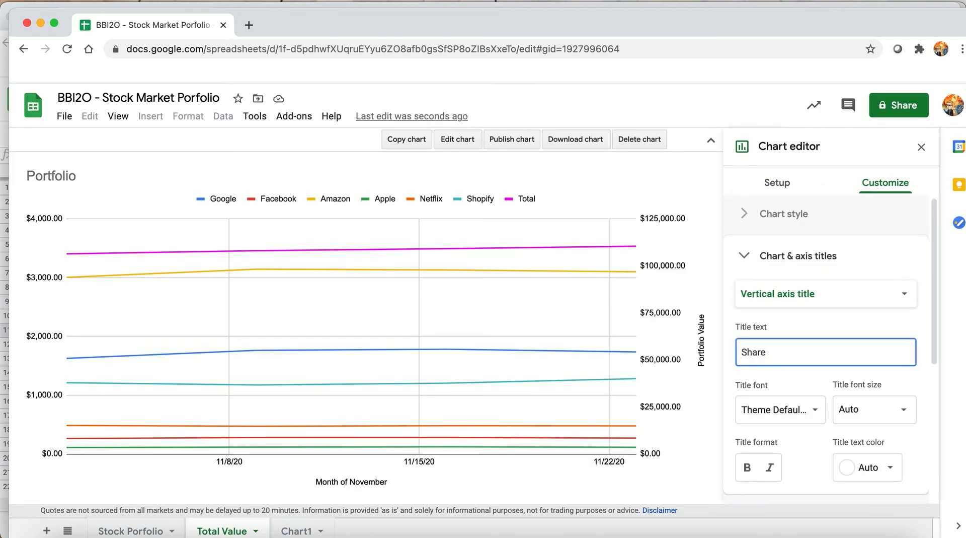
pyautogui.write(' Price')
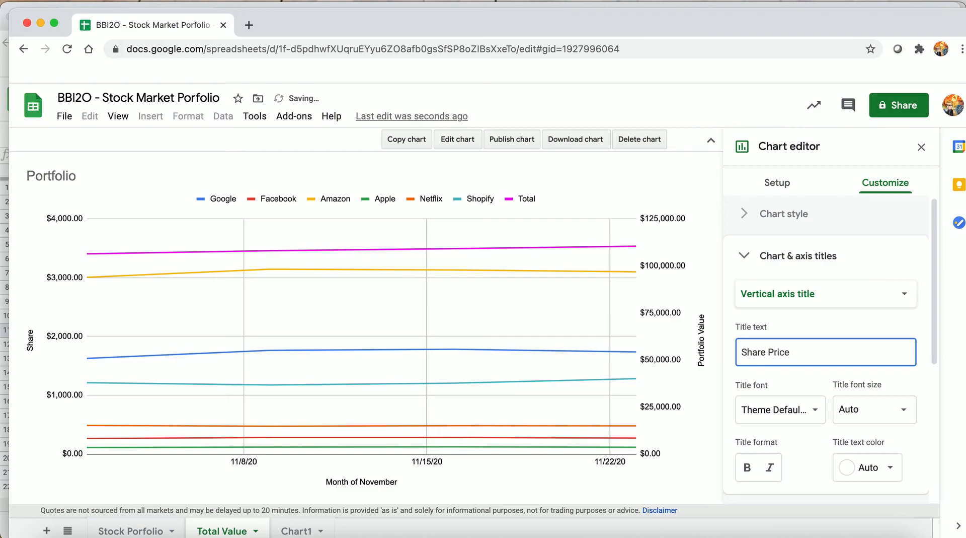
pyautogui.click(812, 370)
pyautogui.click(753, 267)
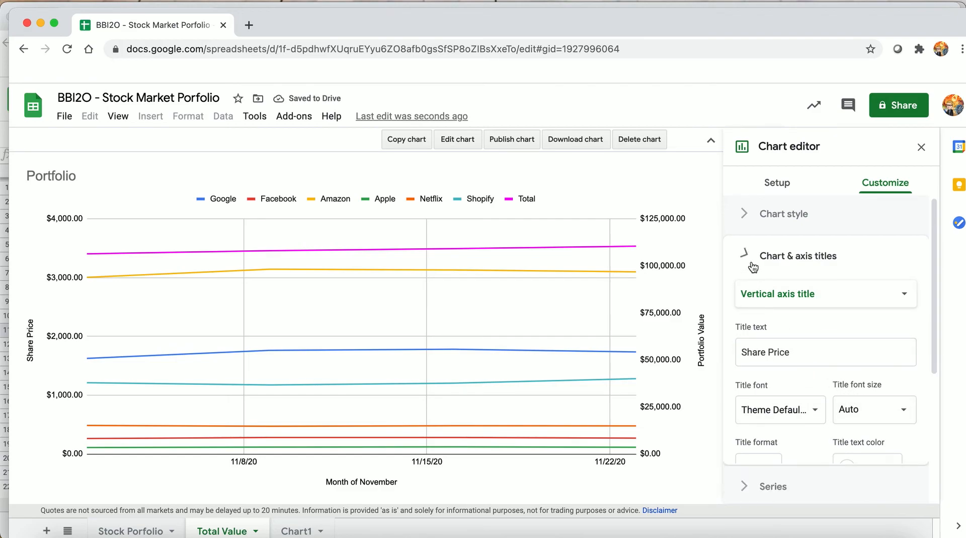
# Step: Add 7px point markers to the Total series line
pyautogui.click(584, 246)
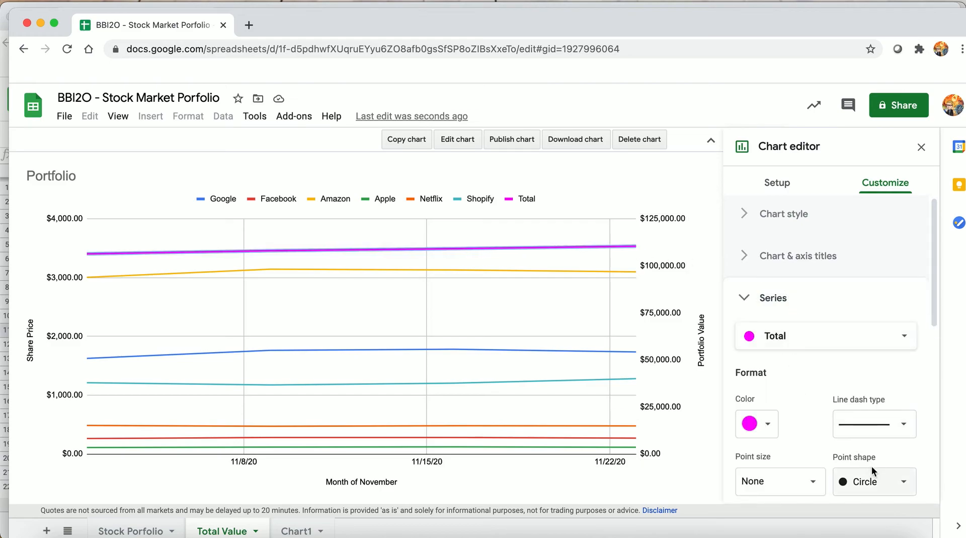
pyautogui.click(813, 483)
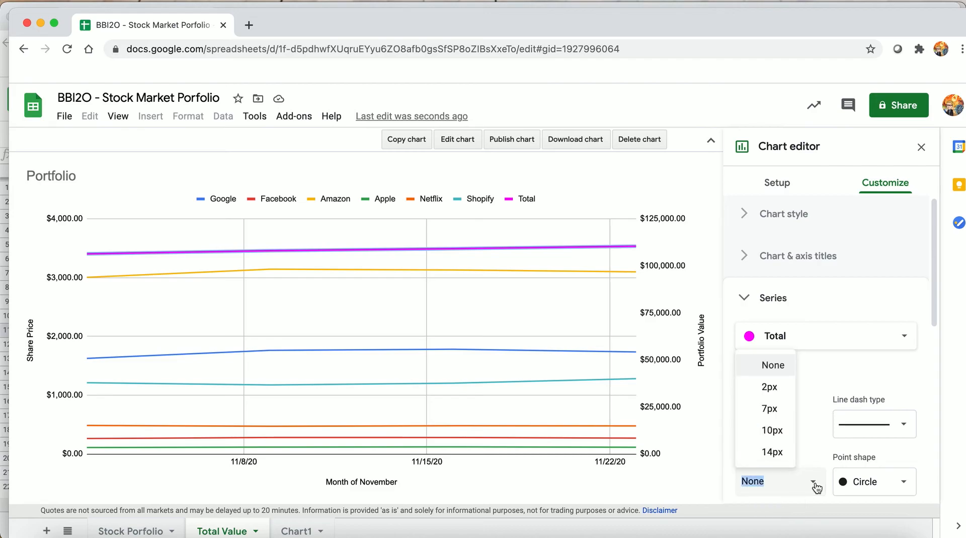
pyautogui.click(782, 413)
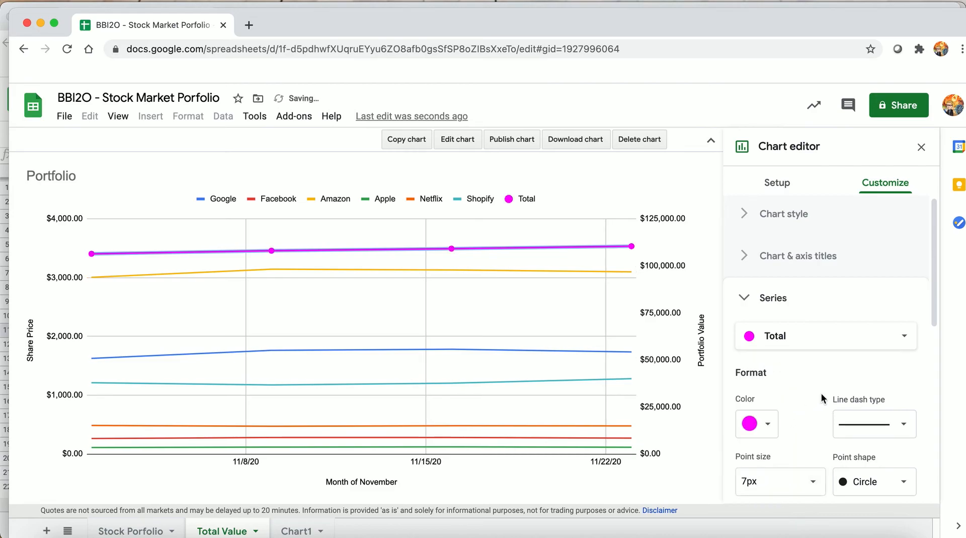
pyautogui.click(422, 333)
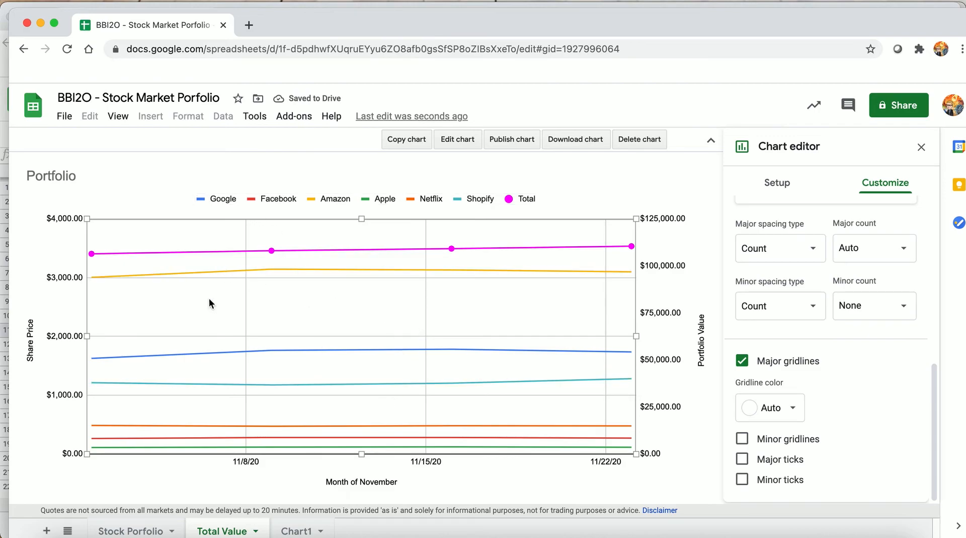
# Step: On the Stock Porfolio sheet, correct the greater-than conditional formatting rule for D2:F7 so it compares against =C2
pyautogui.click(146, 532)
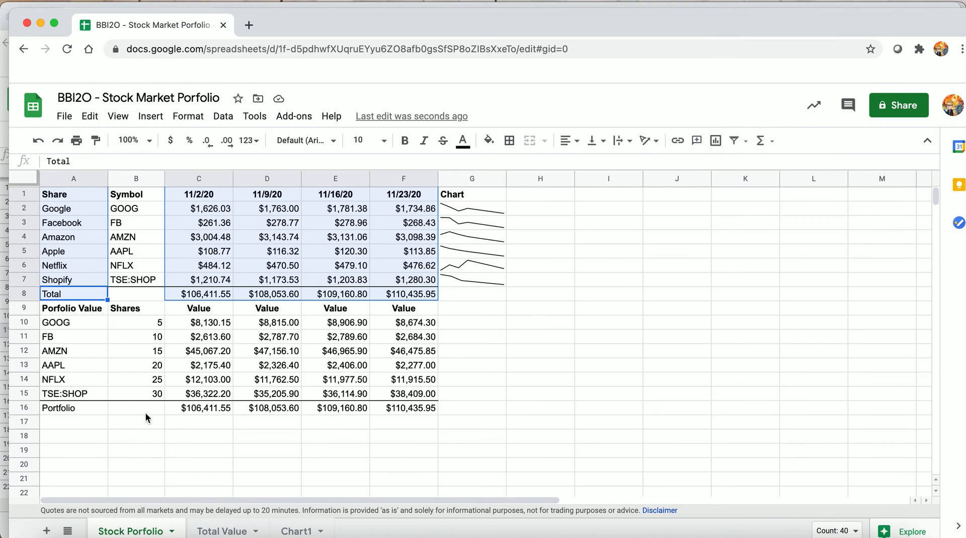
pyautogui.click(100, 295)
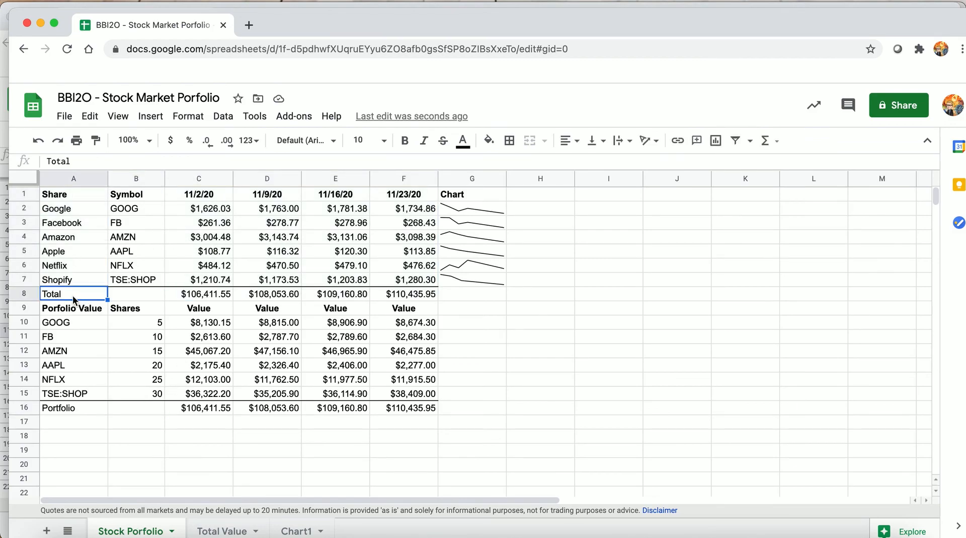
pyautogui.moveTo(208, 211); pyautogui.dragTo(220, 234)
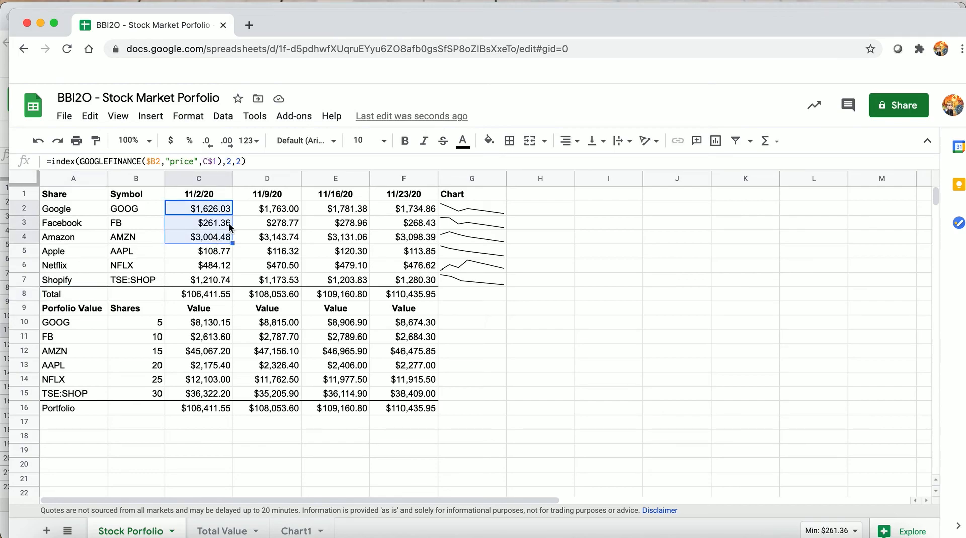
pyautogui.click(274, 199)
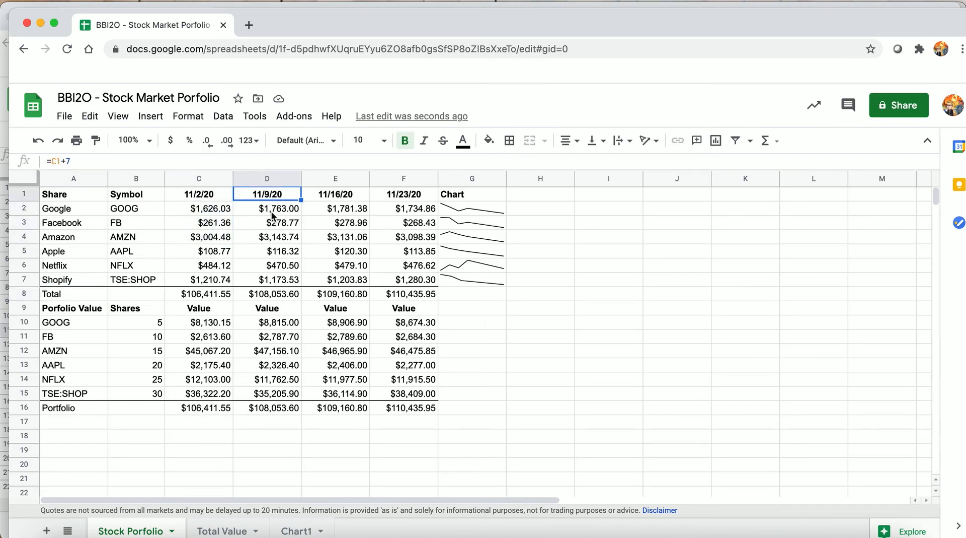
pyautogui.moveTo(389, 208); pyautogui.dragTo(280, 282)
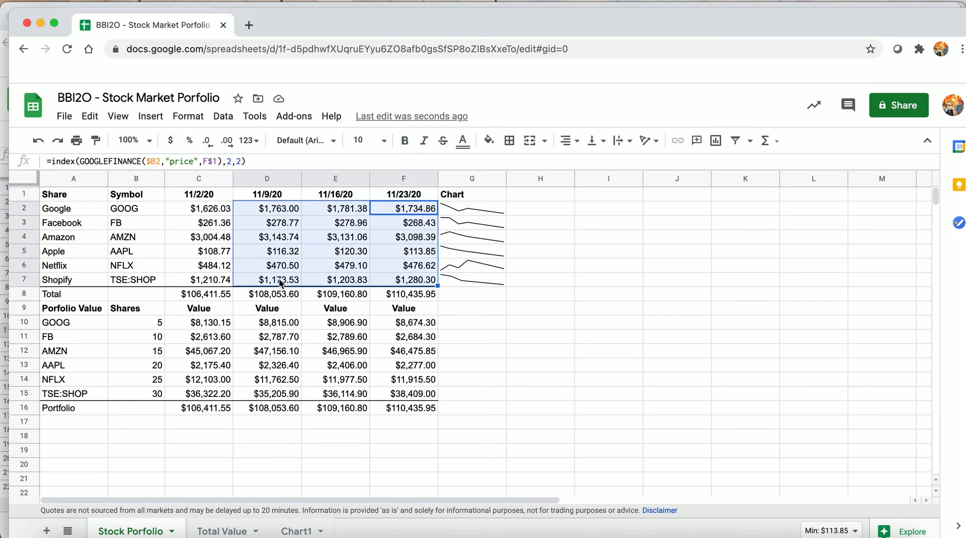
pyautogui.click(188, 116)
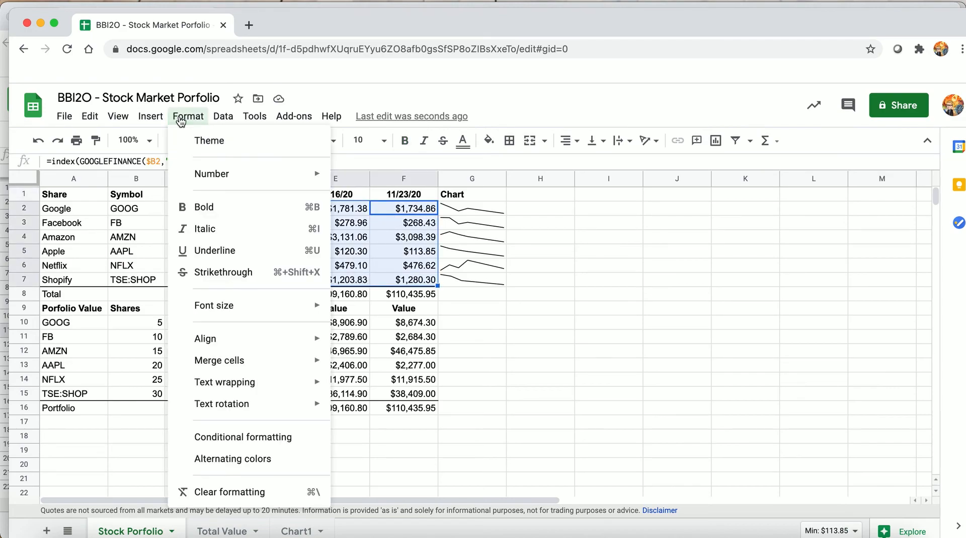
pyautogui.click(199, 437)
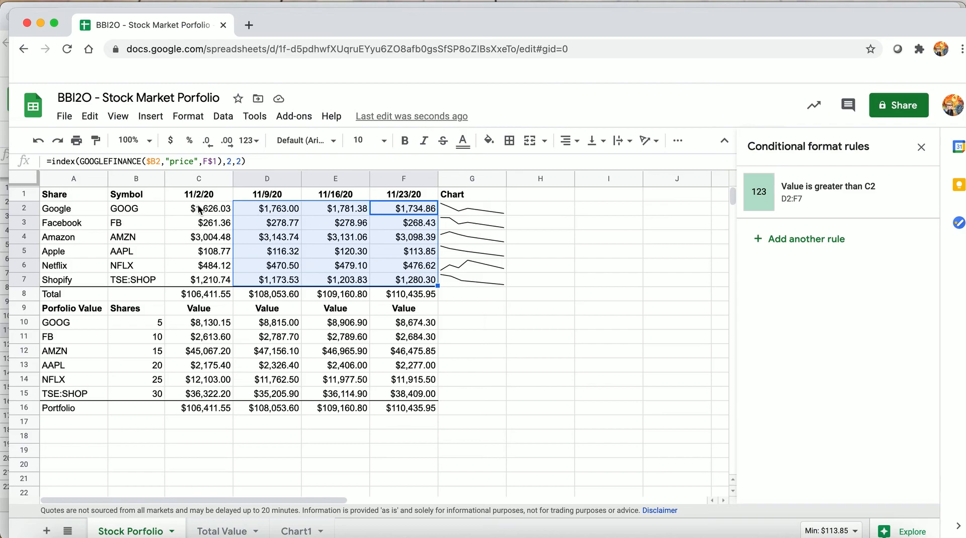
pyautogui.click(807, 191)
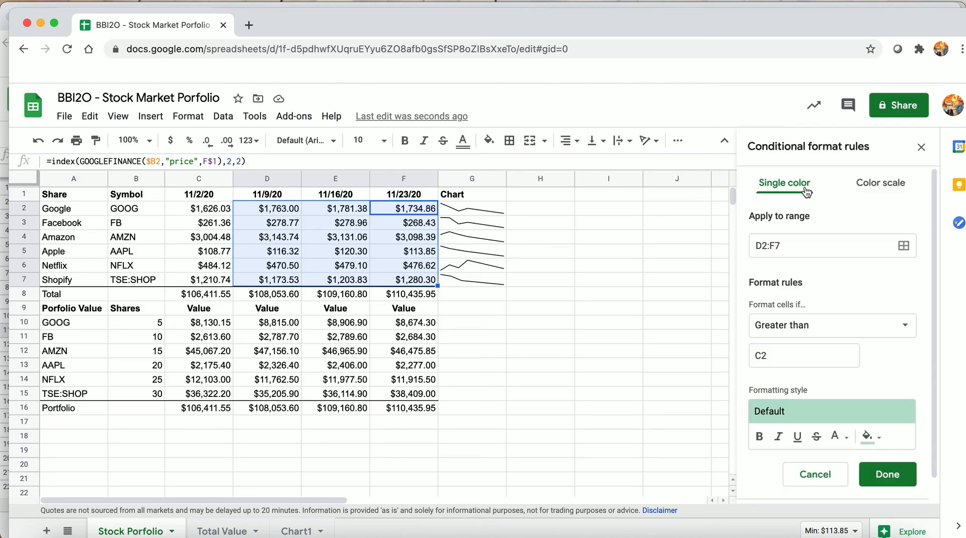
pyautogui.click(754, 354)
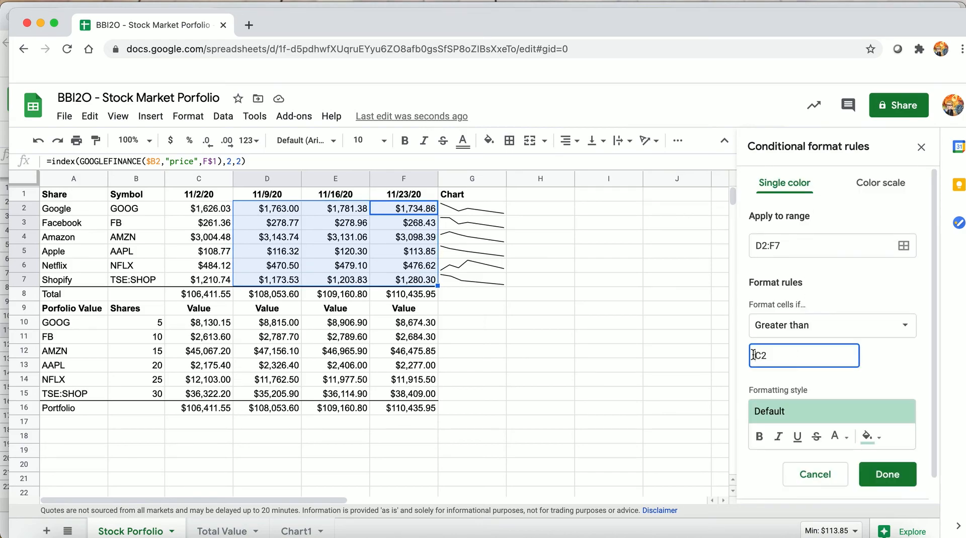
pyautogui.write('=')
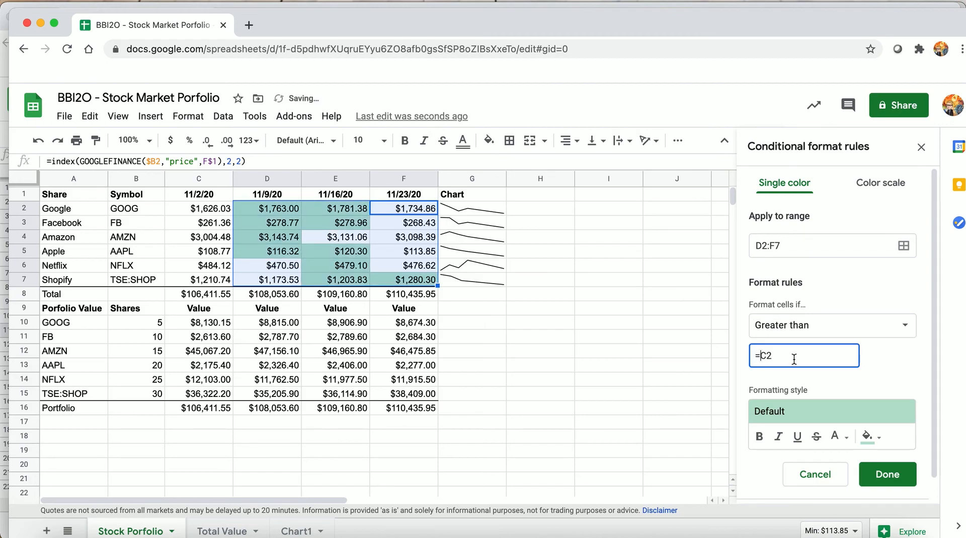
pyautogui.click(887, 474)
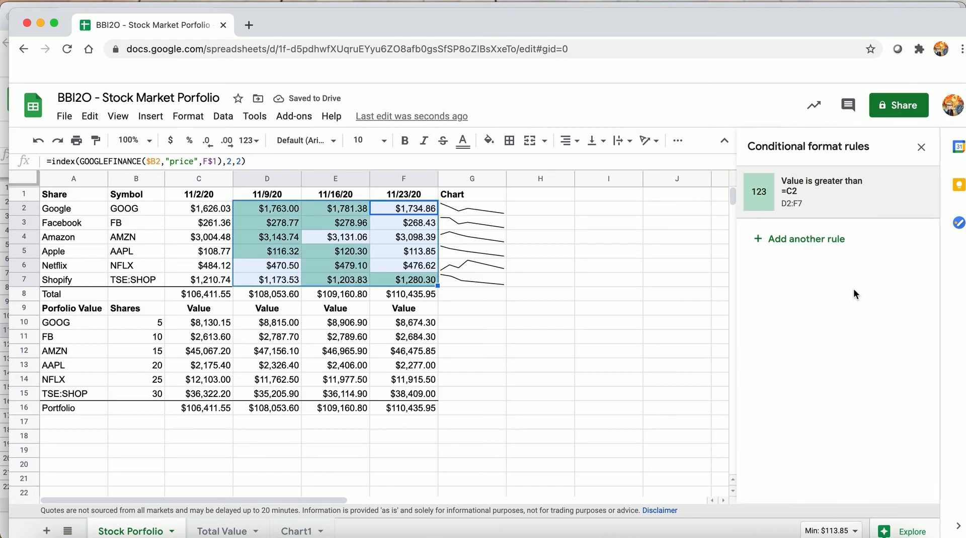
# Step: Reopen the greater-than rule and review its range and condition type without changing it
pyautogui.click(849, 200)
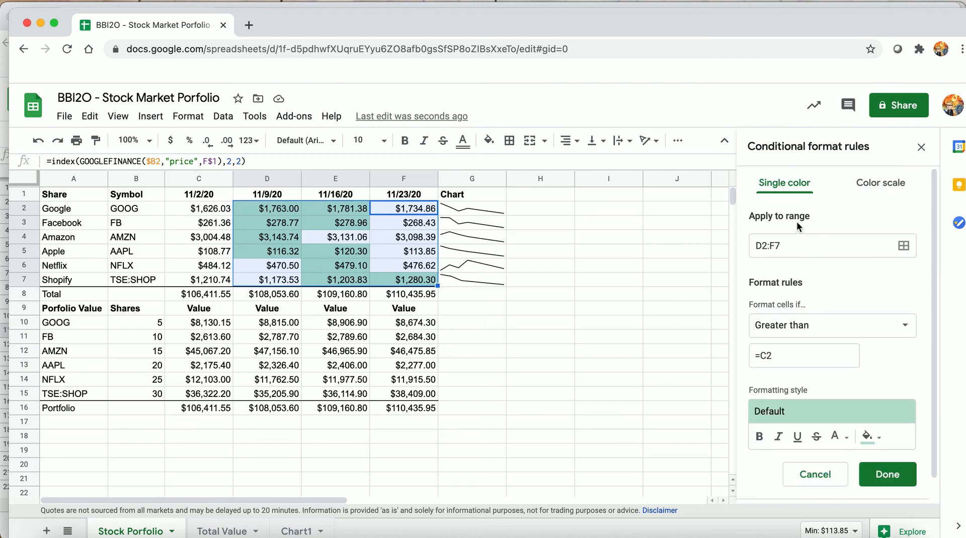
pyautogui.click(773, 334)
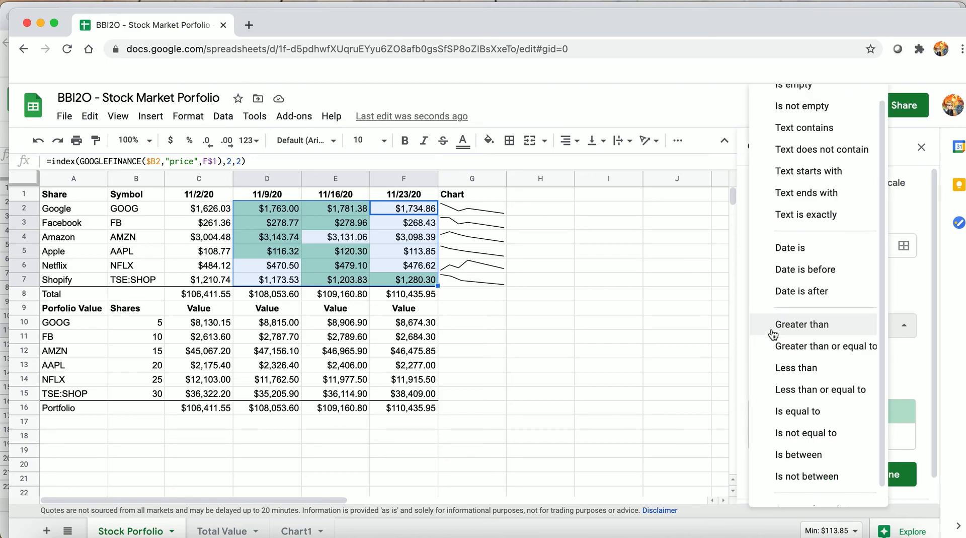
pyautogui.click(774, 334)
pyautogui.click(888, 478)
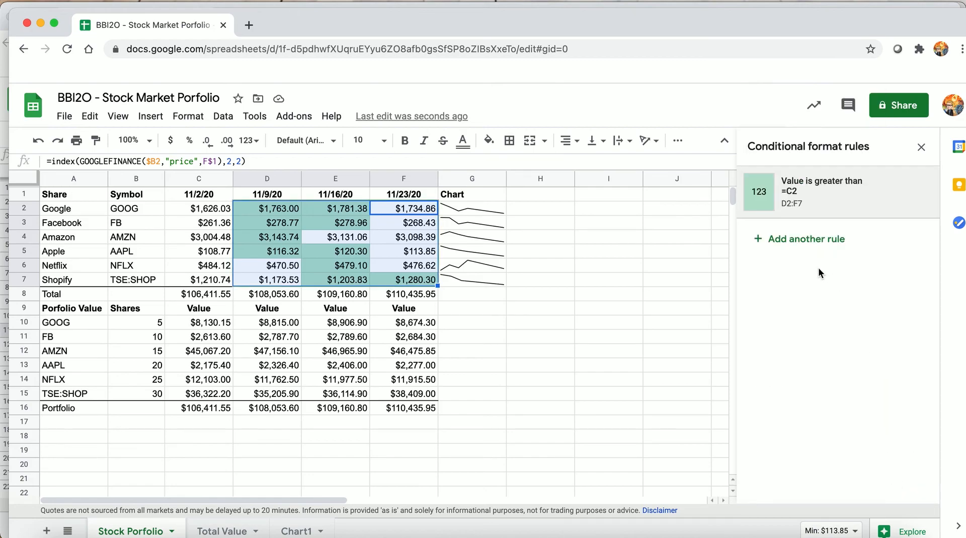
# Step: Add a second conditional formatting rule for D2:F7 that fills cells less than =c2 with red
pyautogui.click(807, 239)
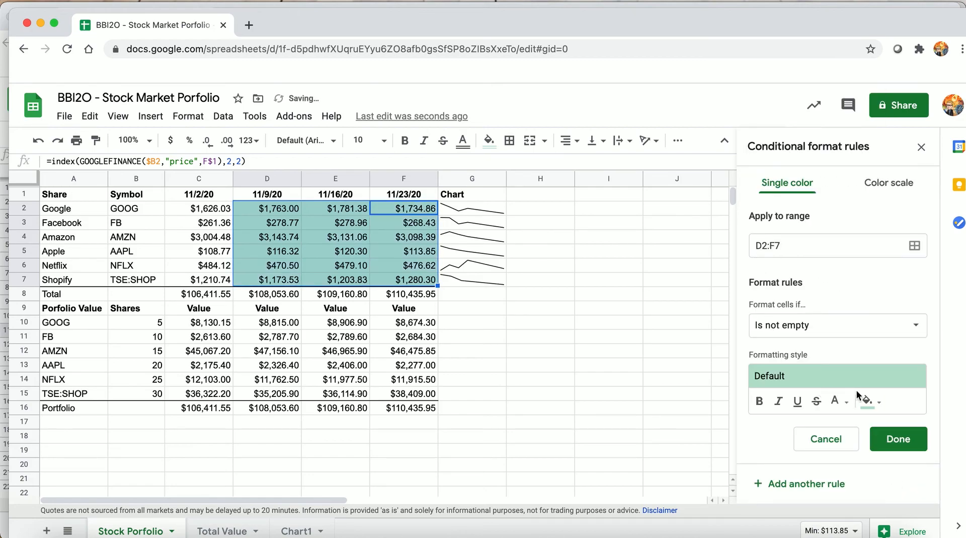
pyautogui.click(869, 401)
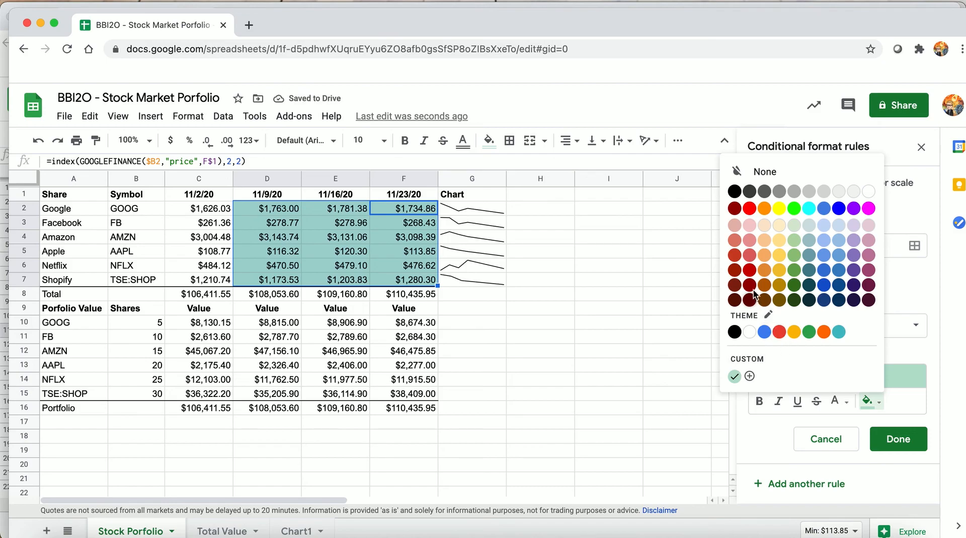
pyautogui.click(749, 256)
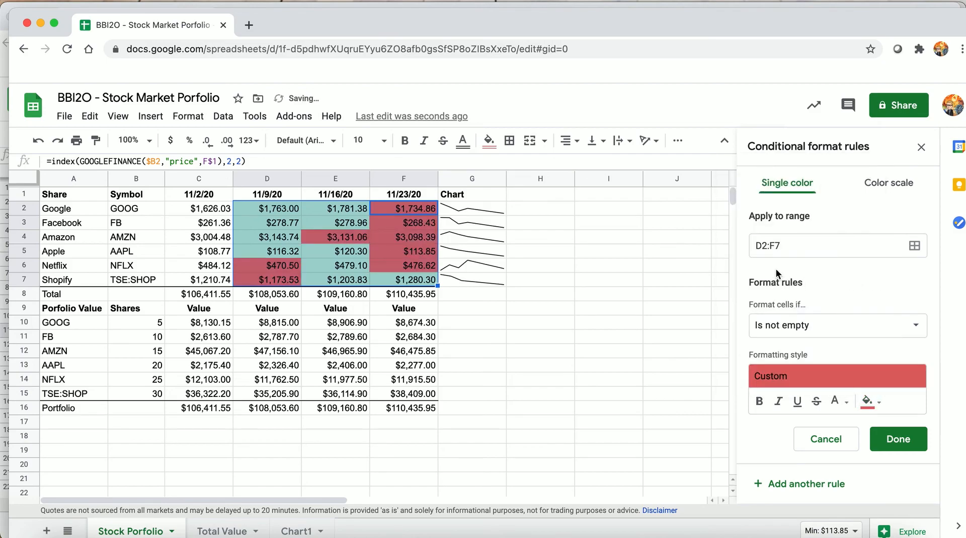
pyautogui.click(780, 328)
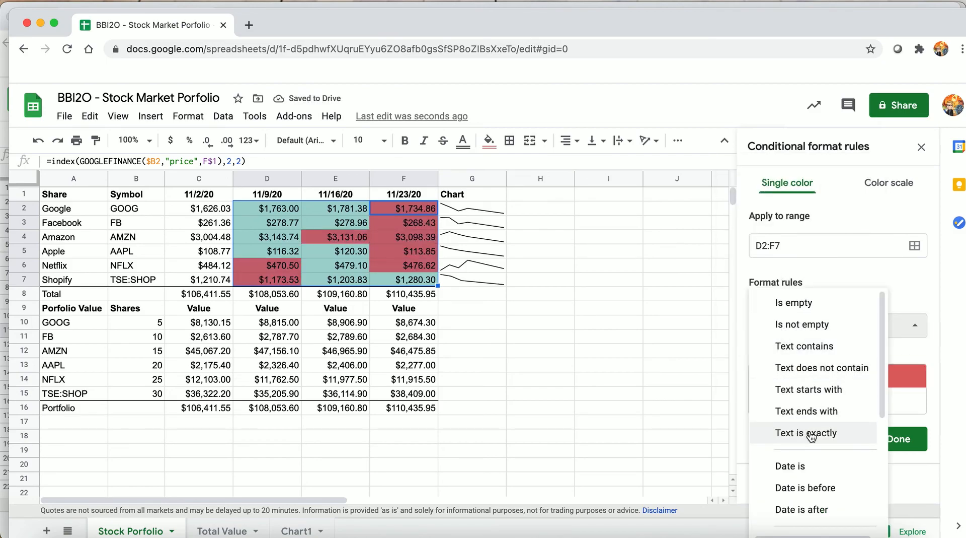
pyautogui.scroll(-5, 811, 436)
pyautogui.click(808, 378)
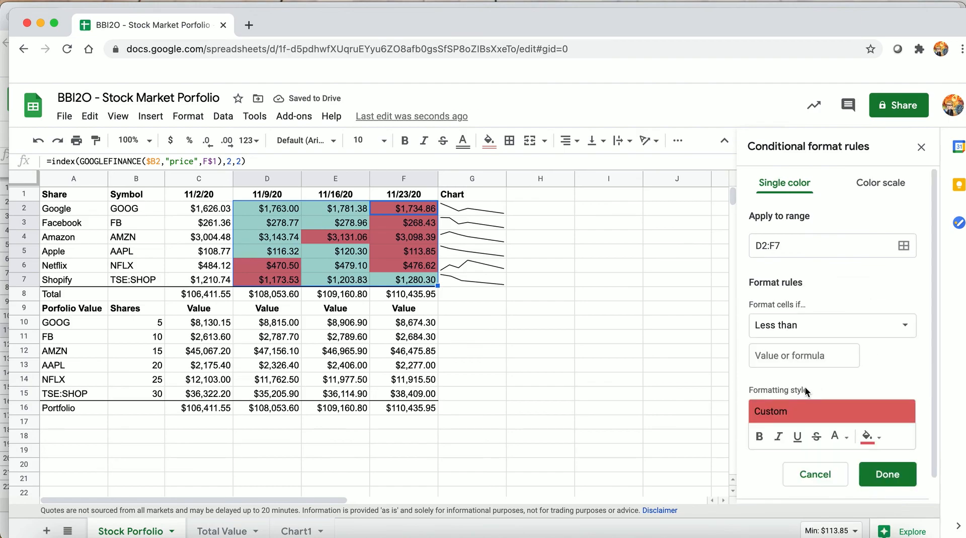
pyautogui.click(804, 355)
pyautogui.write('=c2')
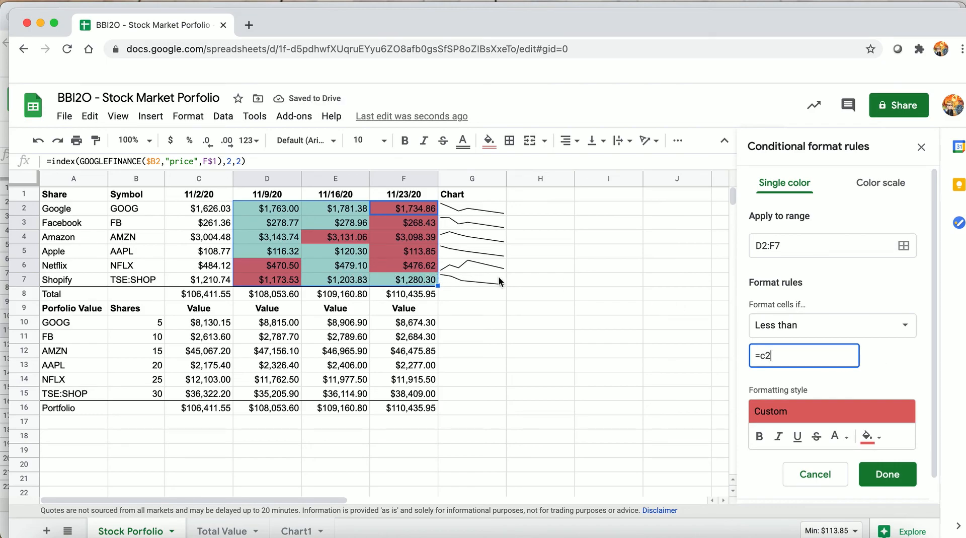
pyautogui.click(875, 473)
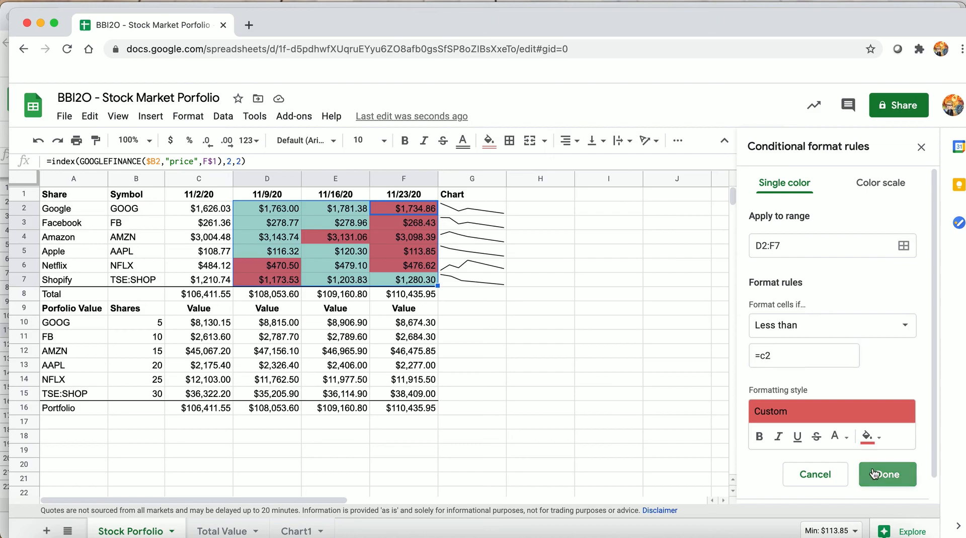
pyautogui.click(396, 354)
pyautogui.click(450, 239)
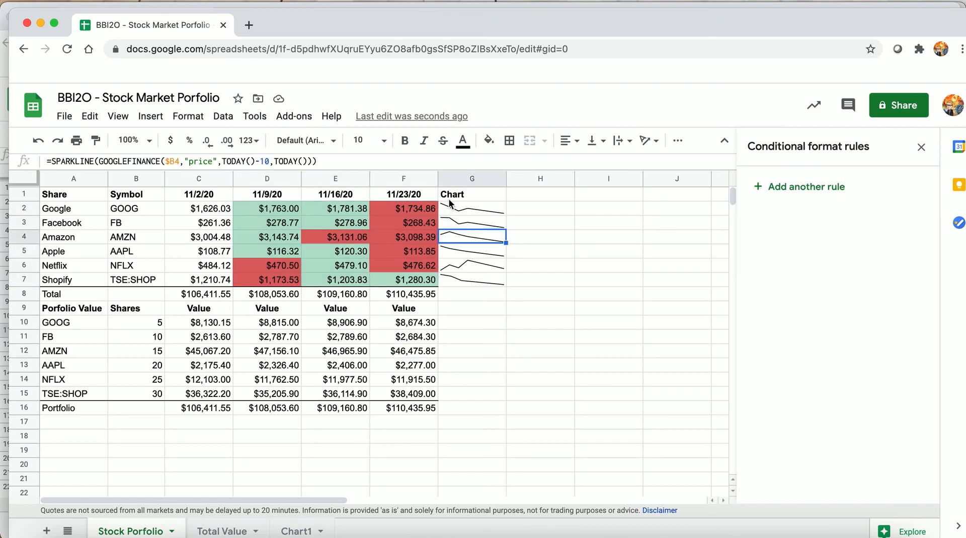
# Step: Change the date formula in cell F1 to =E1+14
pyautogui.click(387, 220)
pyautogui.click(391, 197)
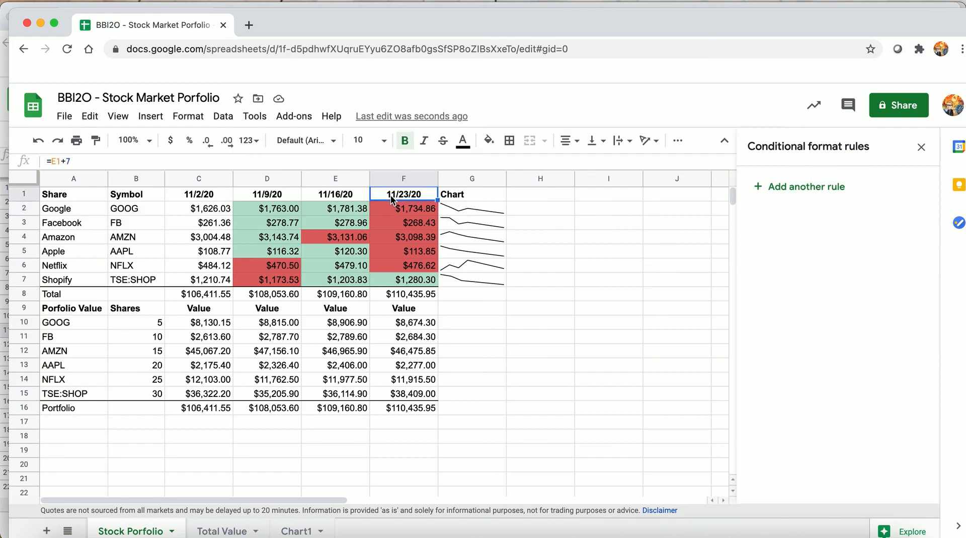
pyautogui.click(73, 161)
pyautogui.press('BackSpace')
pyautogui.write('14')
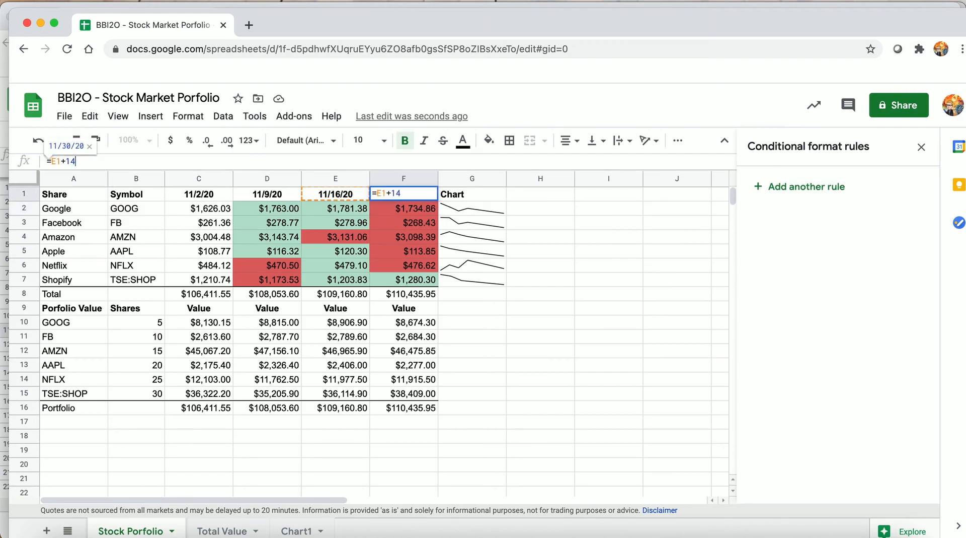
pyautogui.press('Return')
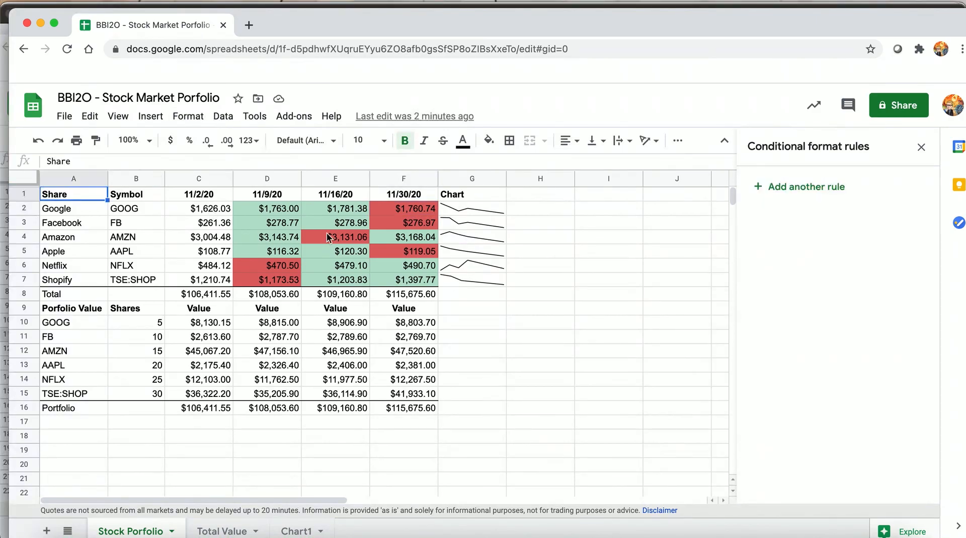
# Step: Examine the GOOGLEFINANCE price formulas in E3 and C2 and the sparkline formula in G2
pyautogui.click(367, 222)
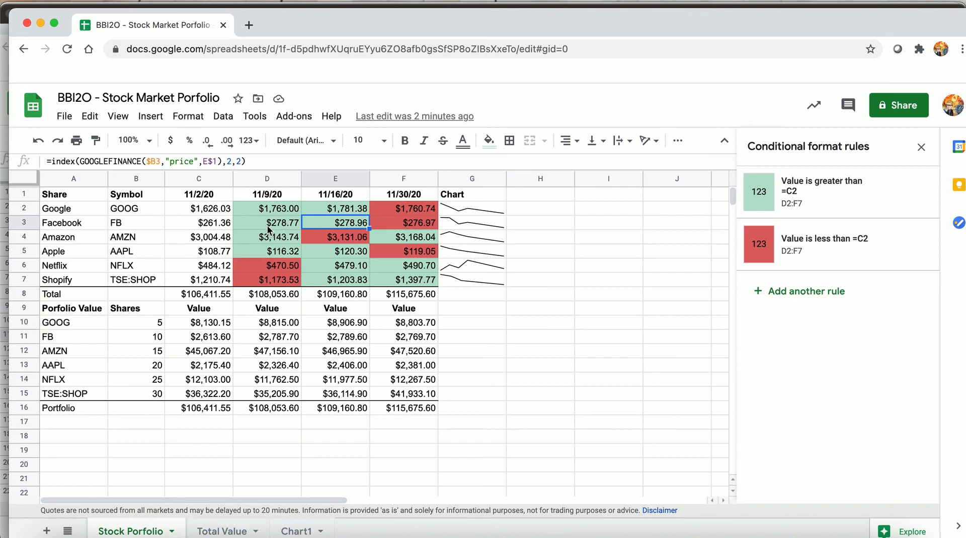
pyautogui.click(220, 211)
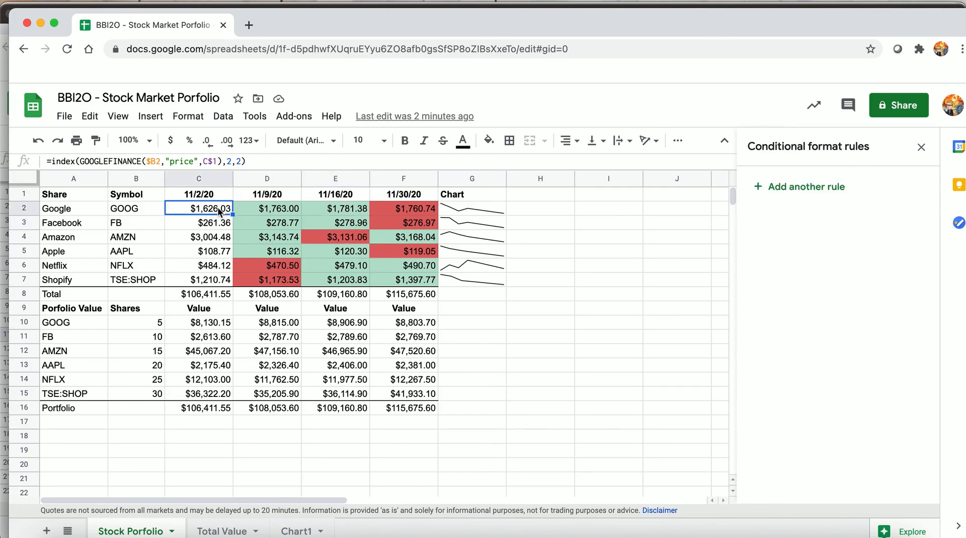
pyautogui.click(123, 161)
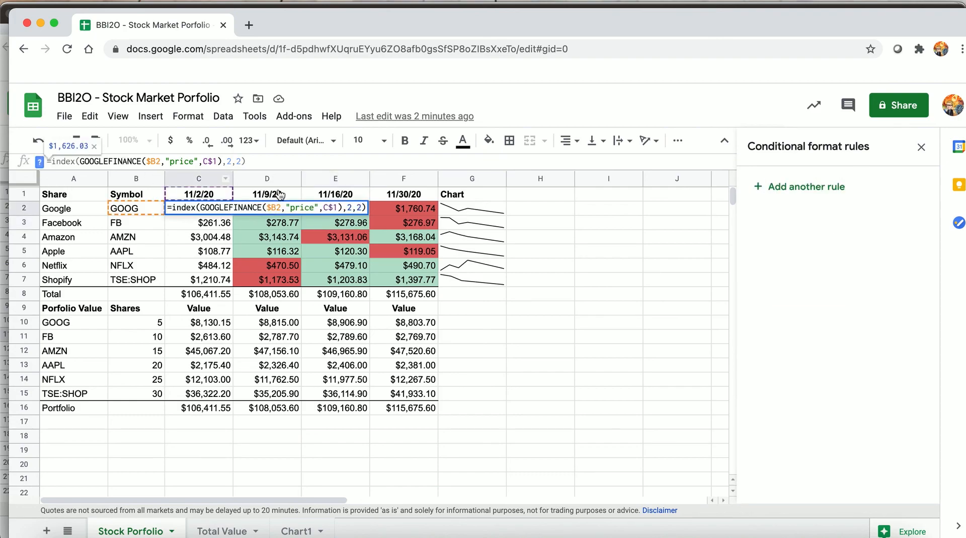
pyautogui.press('Return')
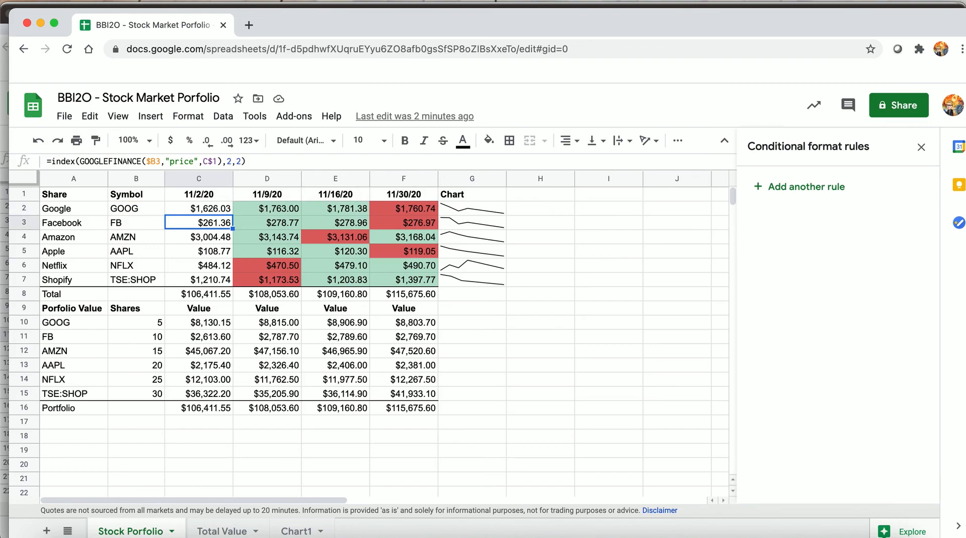
pyautogui.press('Up')
pyautogui.press('Right')
pyautogui.press('Right')
pyautogui.press('Right')
pyautogui.press('Right')
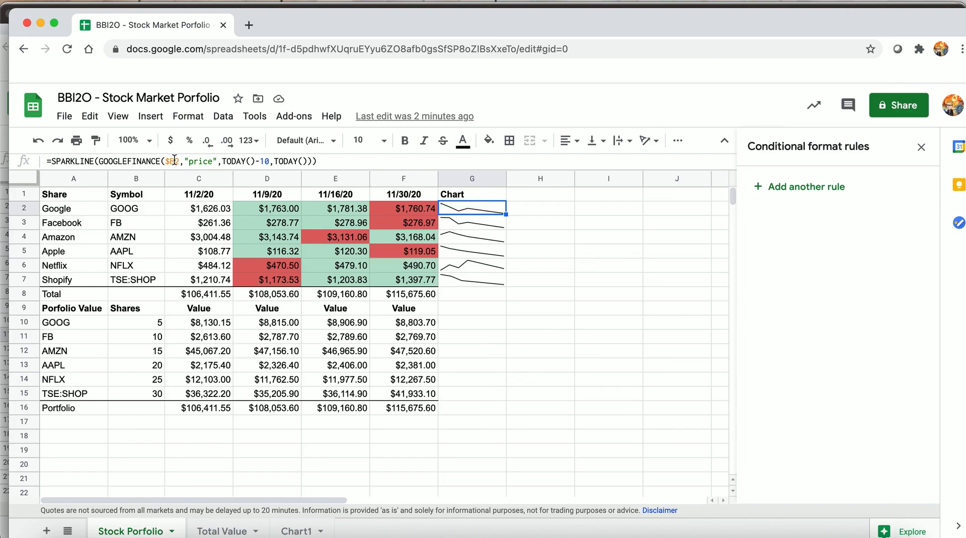
# Step: Examine the price formula in D2 and the conditional formatting rules applied to it
pyautogui.click(274, 211)
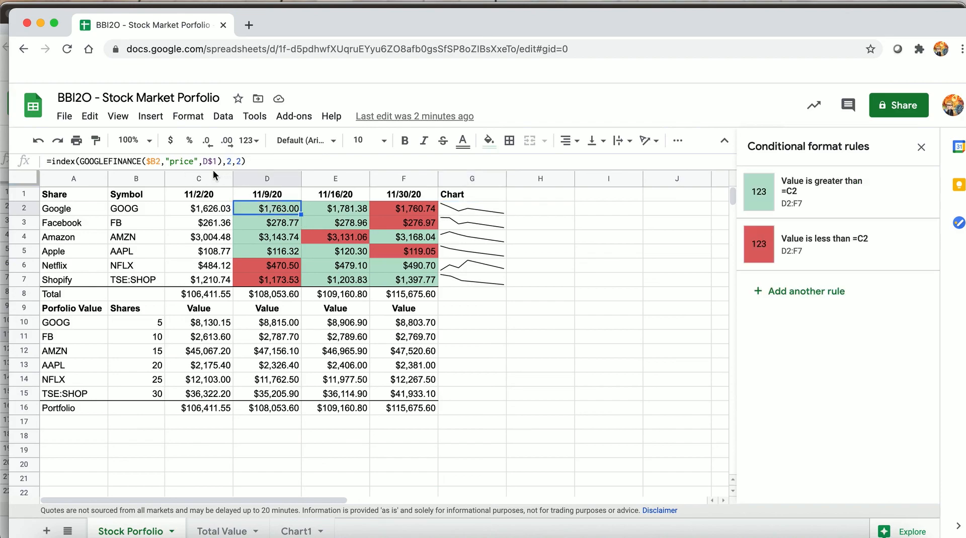
pyautogui.click(189, 116)
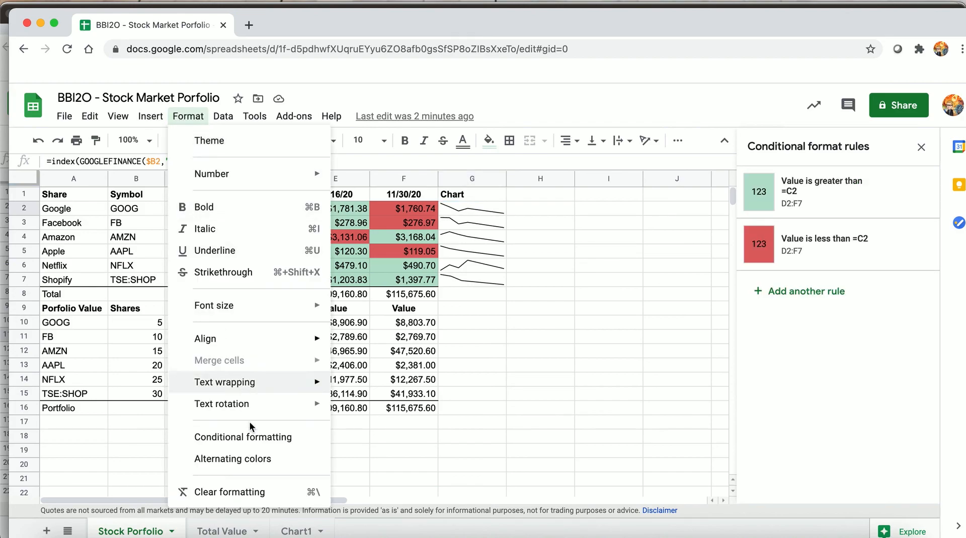
pyautogui.click(257, 439)
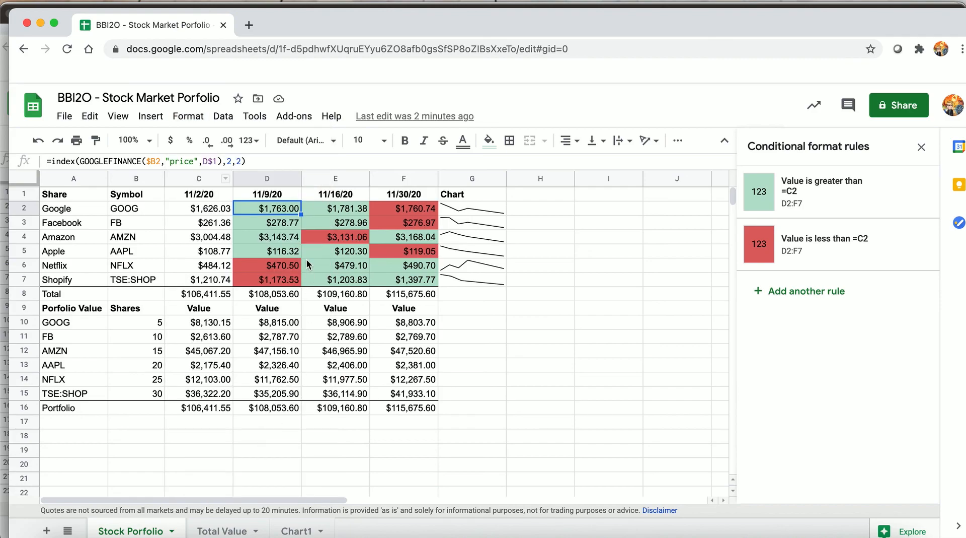